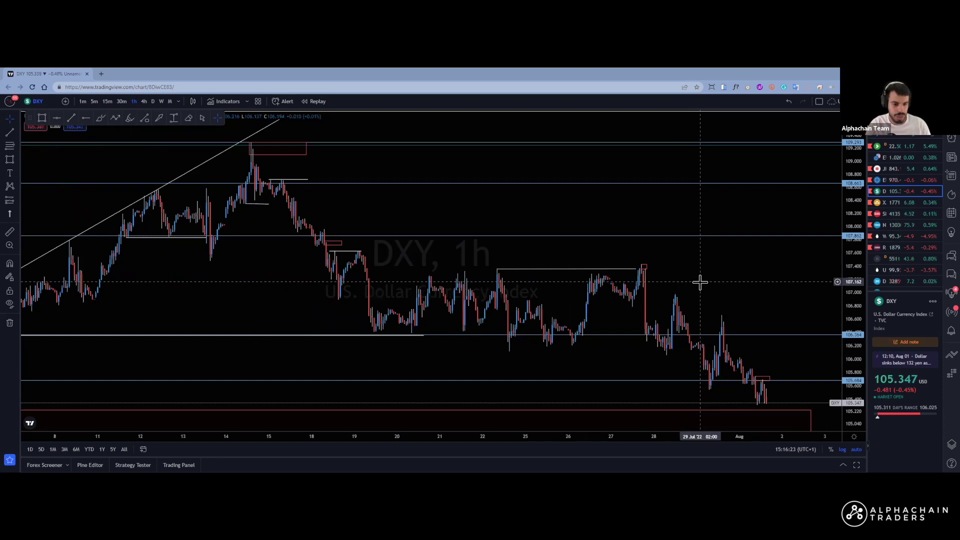
Examine the DXY hourly decline against the marked levels and red zones below price, dismissing the advertisement that covers the chart.
scroll(740, 270, down, 2)
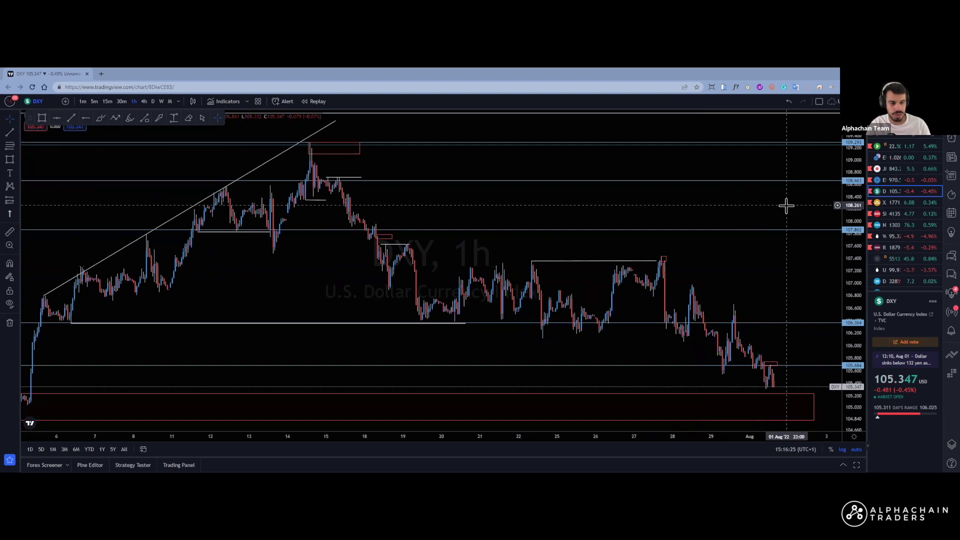
scroll(786, 205, down, 1)
scroll(786, 205, down, 1)
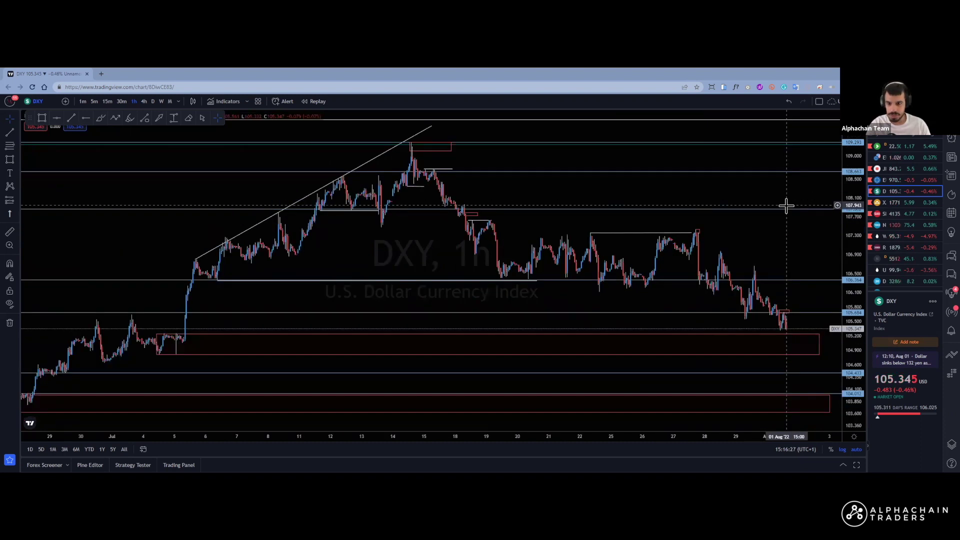
scroll(786, 204, down, 1)
scroll(786, 205, up, 1)
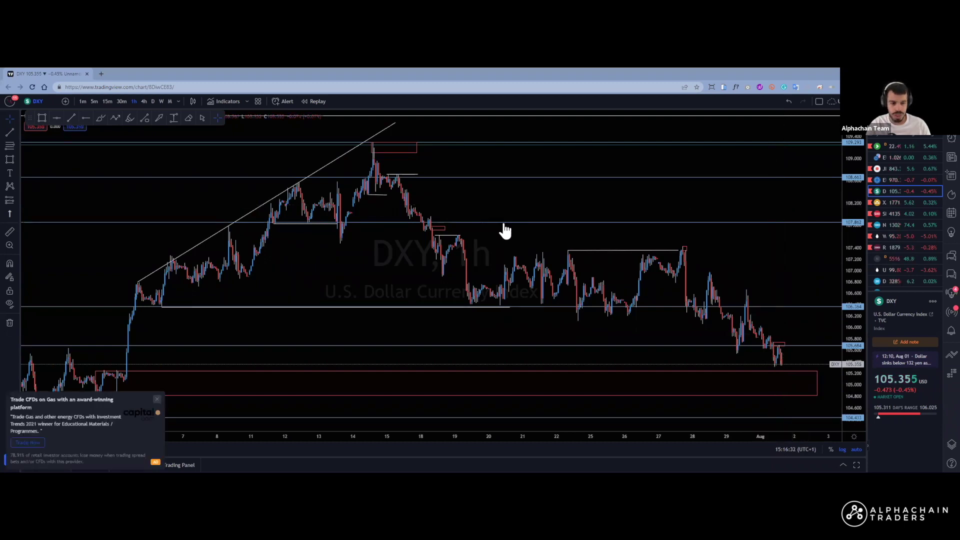
click(157, 399)
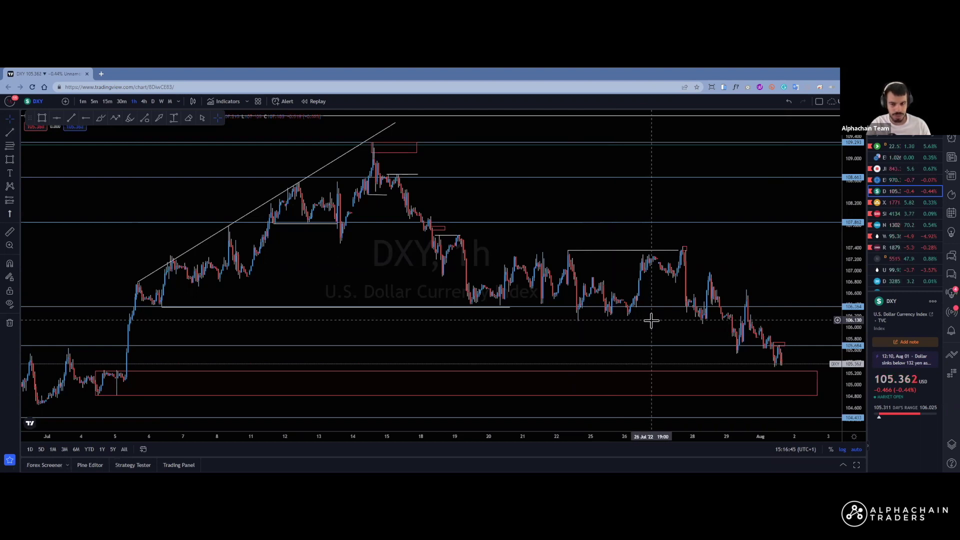
scroll(649, 323, down, 3)
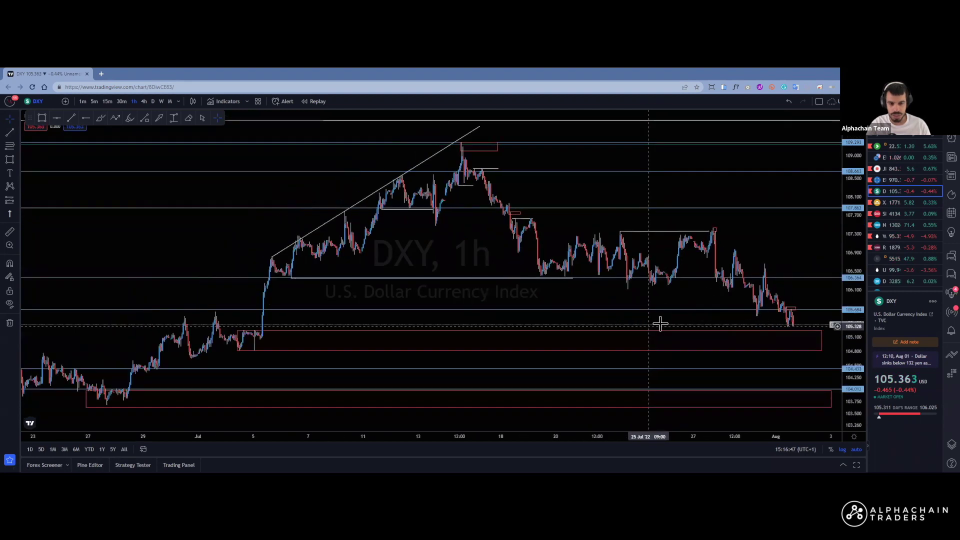
scroll(674, 302, down, 1)
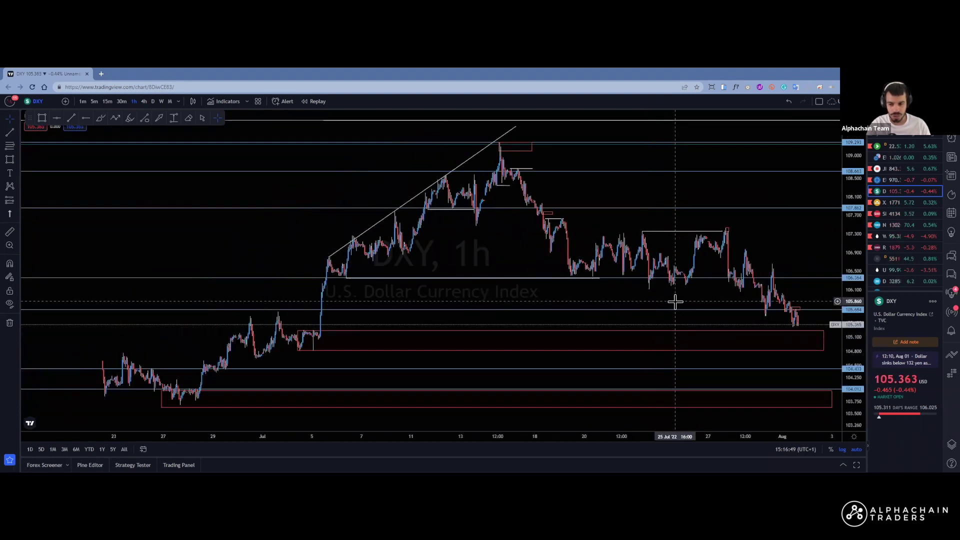
scroll(675, 306, down, 2)
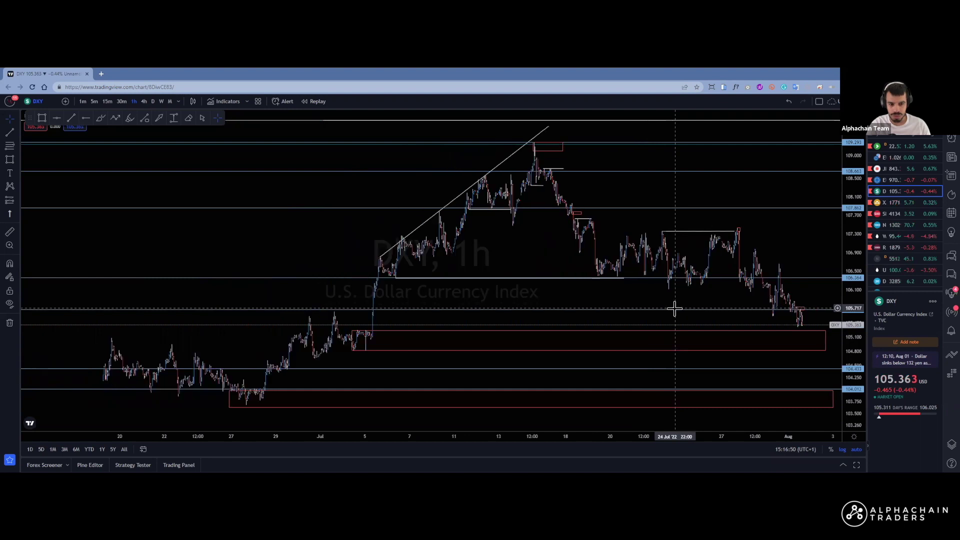
scroll(674, 308, down, 2)
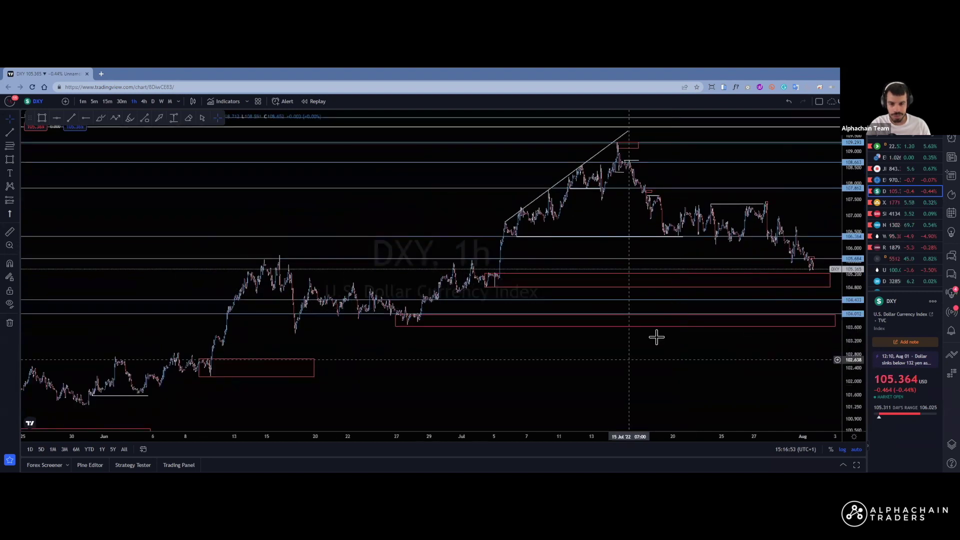
scroll(657, 338, up, 3)
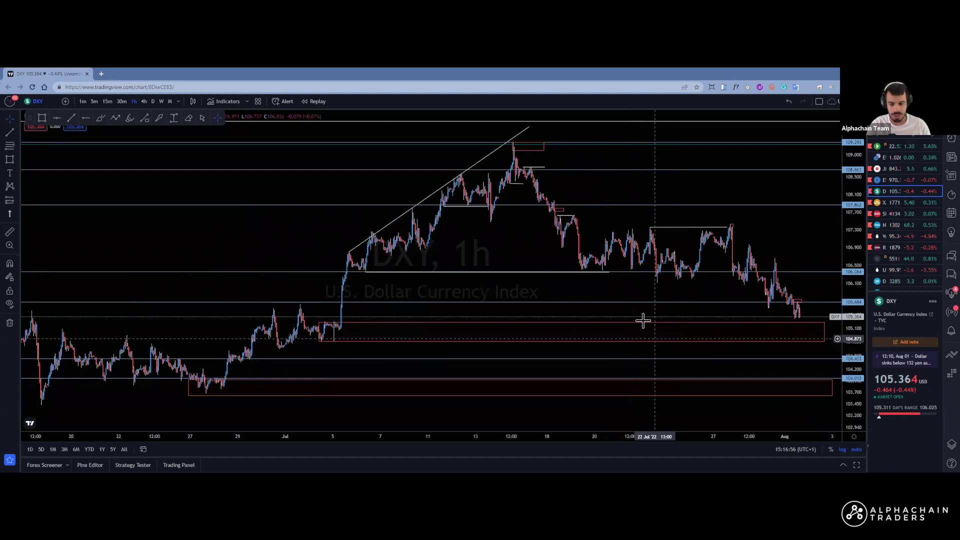
scroll(641, 319, up, 1)
scroll(677, 298, down, 1)
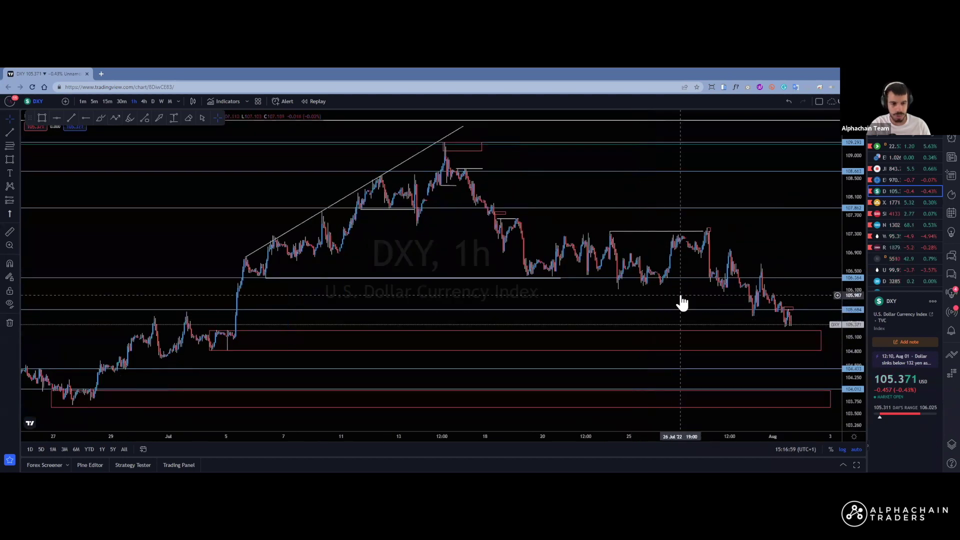
scroll(679, 294, up, 3)
scroll(687, 300, down, 1)
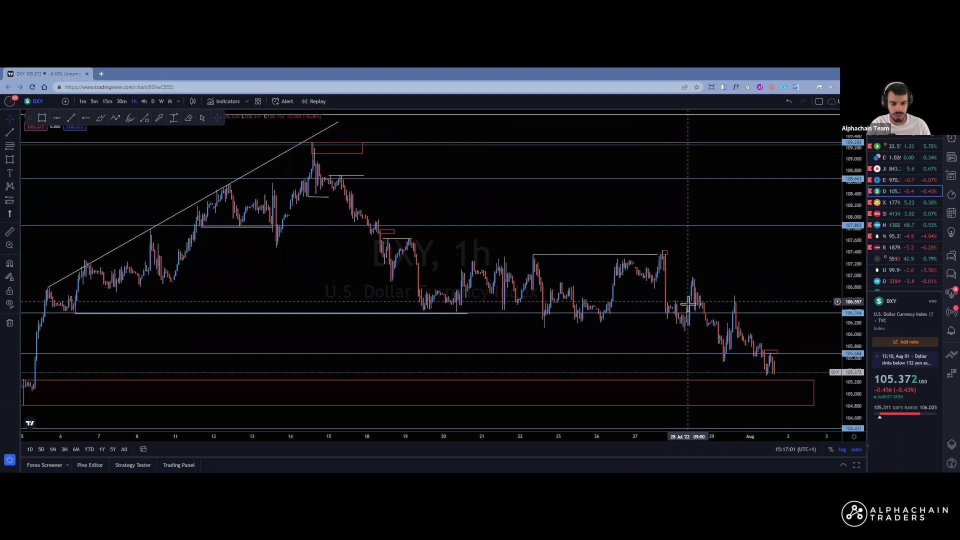
scroll(688, 303, down, 2)
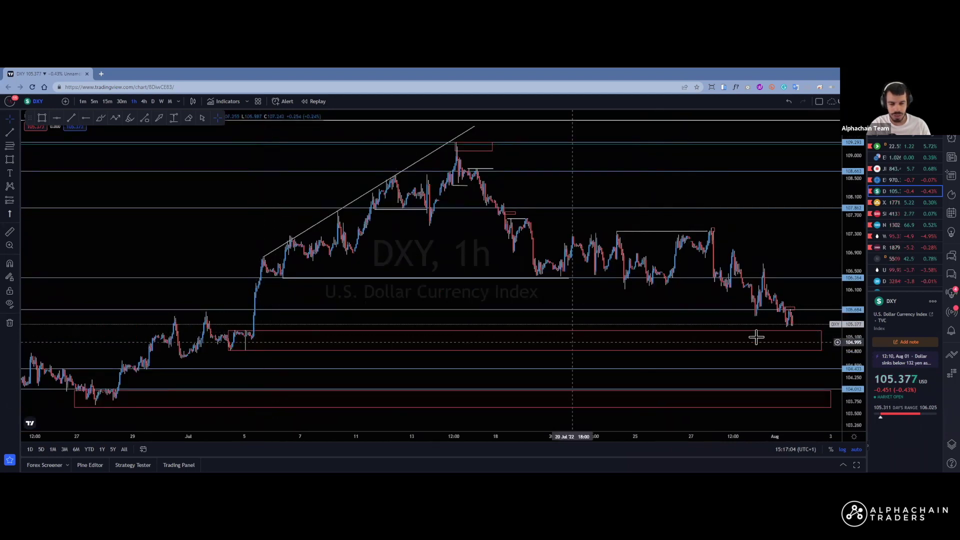
Sketch a temporary green path along DXY's latest decline into the upper red zone, and clear it.
click(787, 331)
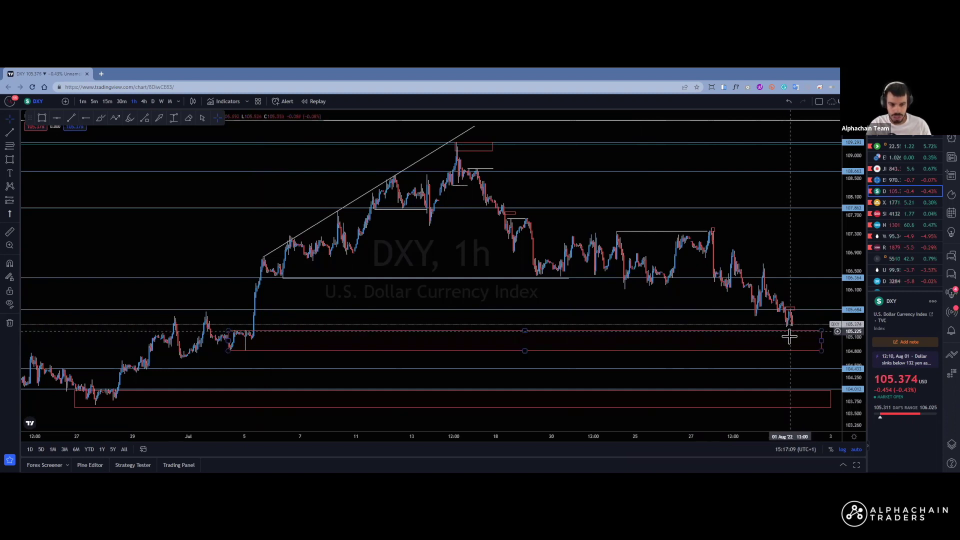
scroll(790, 335, up, 2)
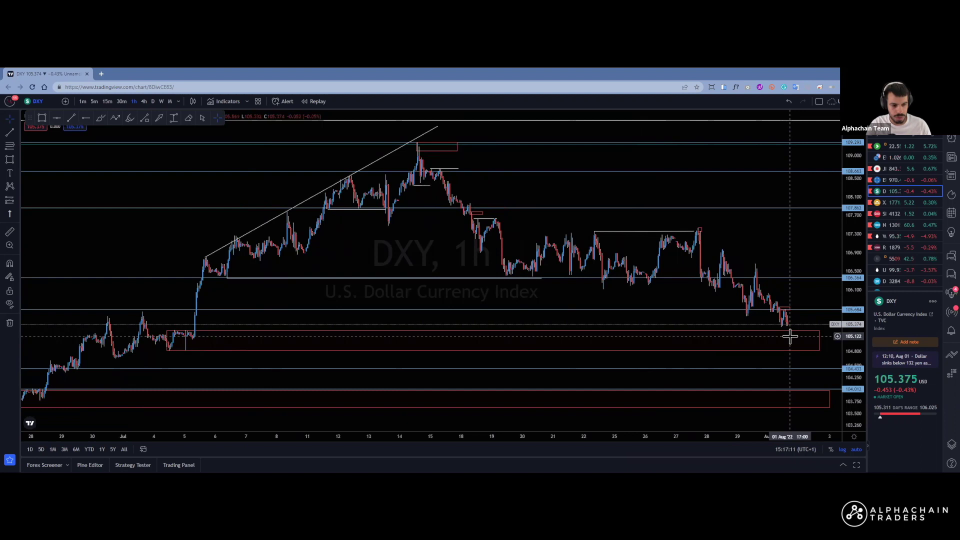
scroll(788, 340, up, 1)
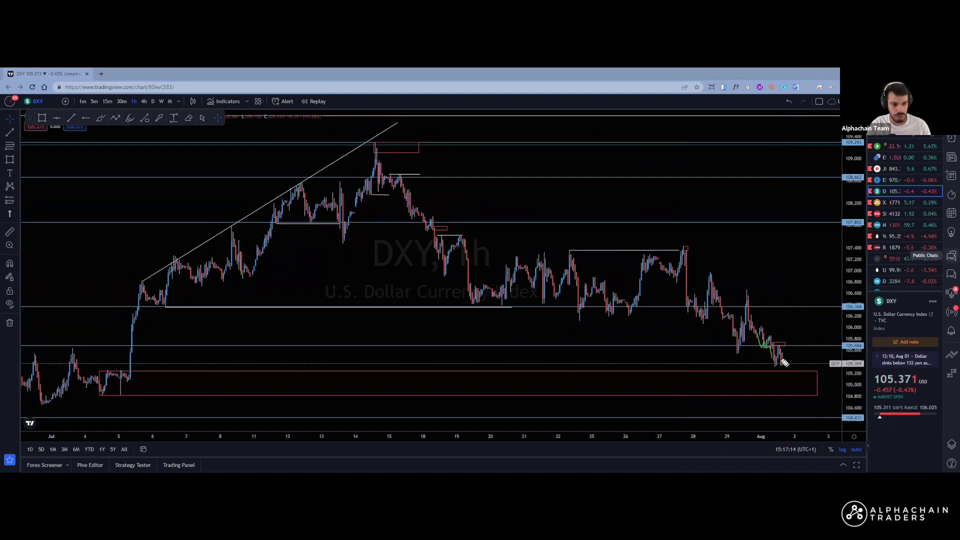
mouse_move(790, 378)
mouse_down()
mouse_move(780, 377)
mouse_move(795, 372)
mouse_up()
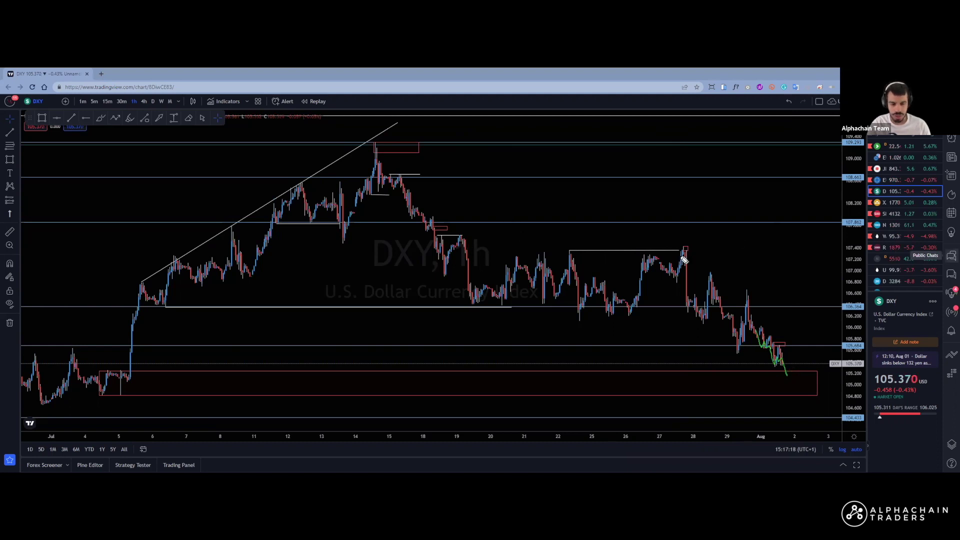
key(Escape)
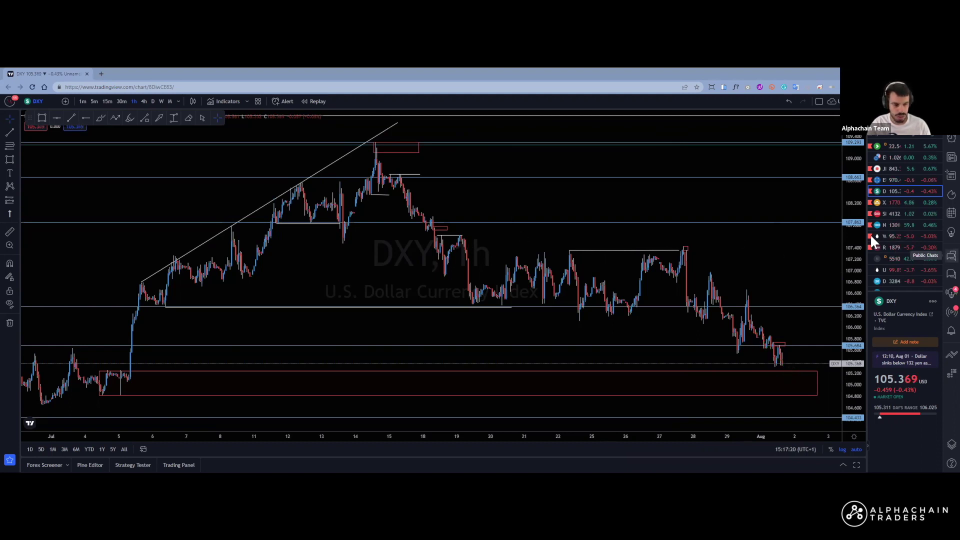
Open the NAS100USD chart from the watchlist and set it to the 4-hour timeframe.
click(874, 229)
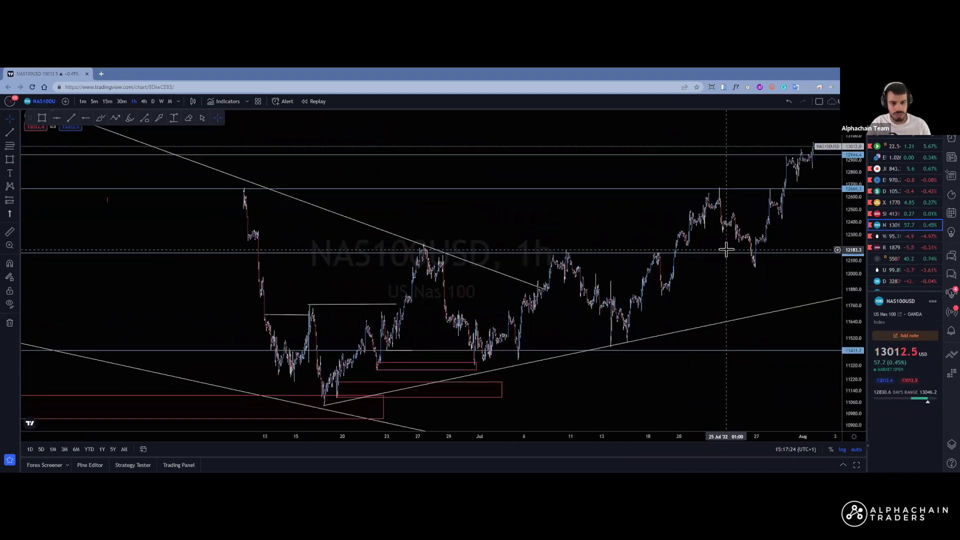
scroll(695, 238, down, 5)
drag(537, 231, 537, 230)
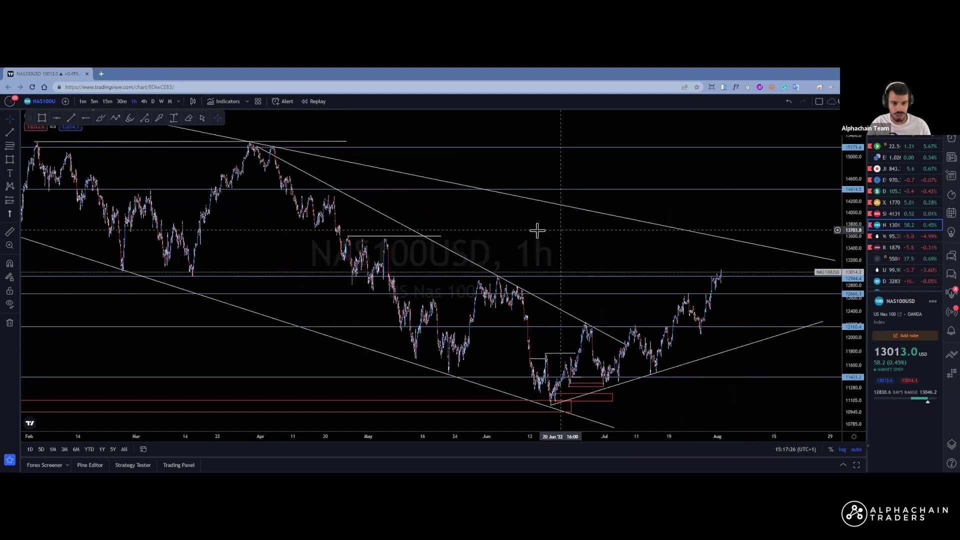
click(144, 101)
scroll(682, 280, up, 1)
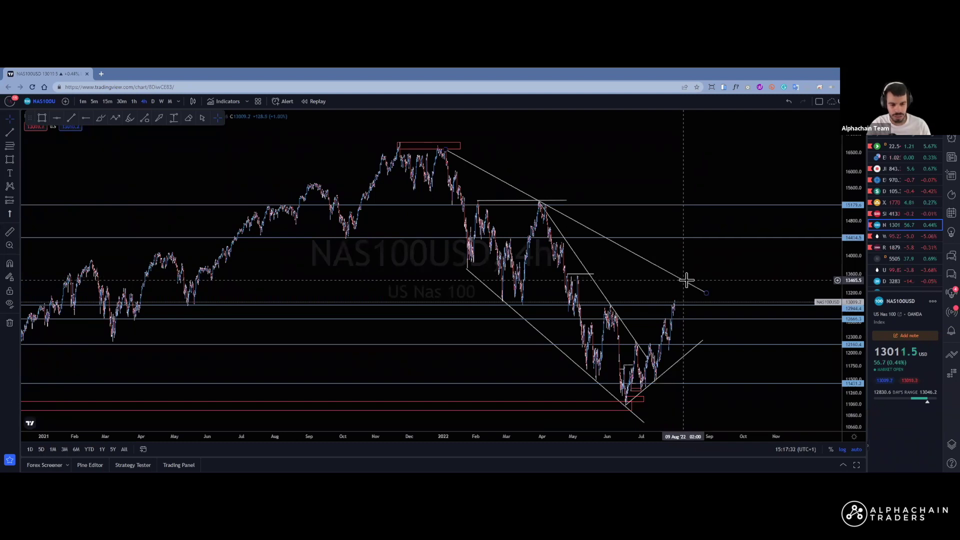
Sketch a green arrow at the upper descending trendline and a rising path from the latest NAS100USD candles toward it, and undo the marks.
scroll(650, 280, up, 1)
scroll(580, 261, up, 2)
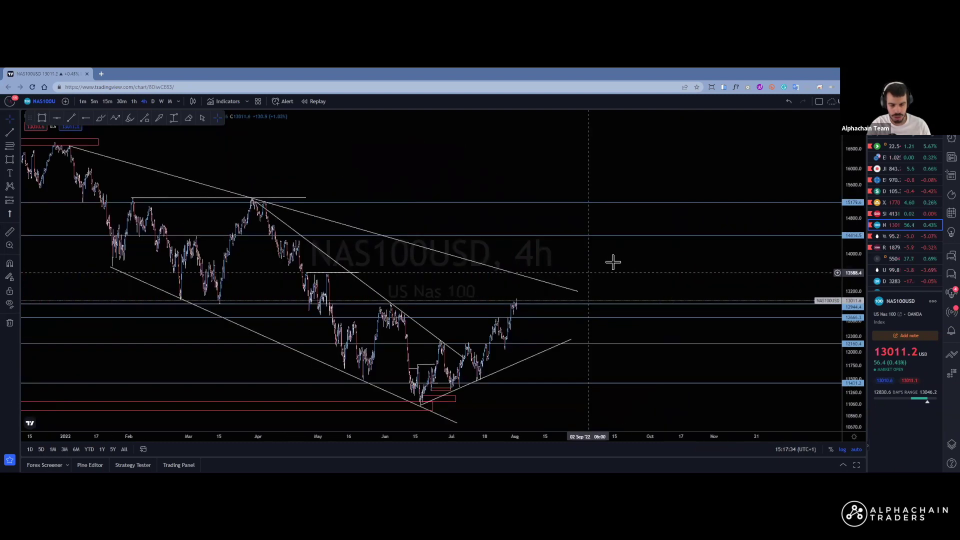
drag(768, 273, 789, 273)
scroll(790, 273, up, 1)
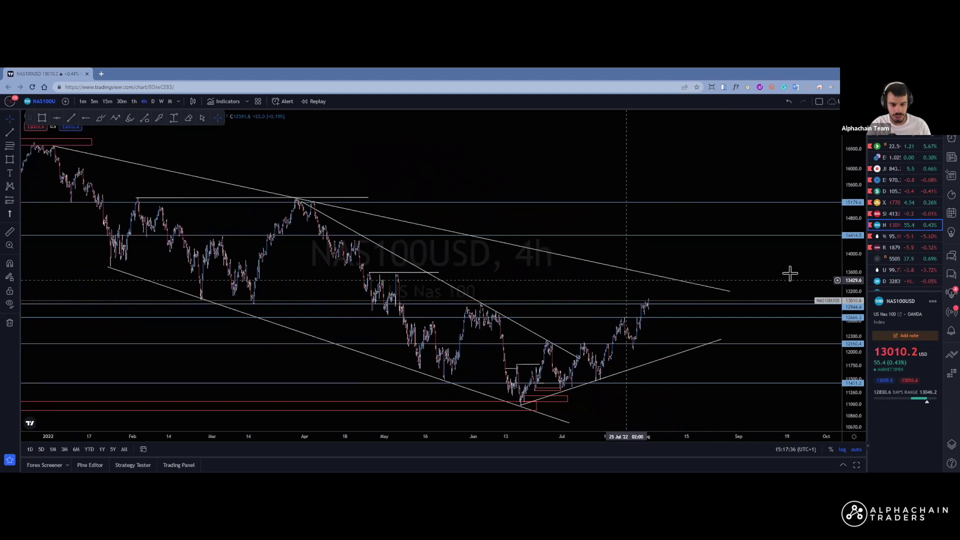
scroll(580, 242, up, 2)
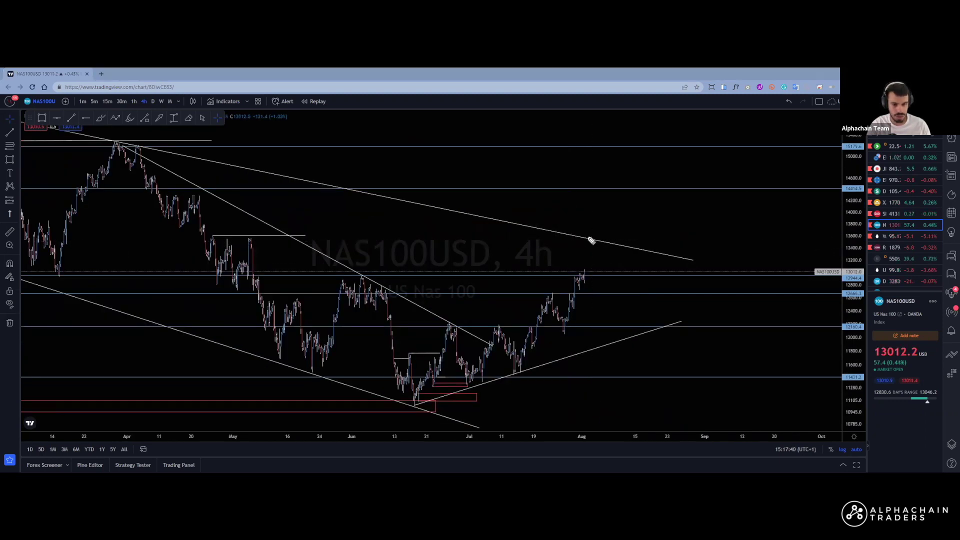
mouse_move(572, 253)
mouse_down()
mouse_move(590, 245)
mouse_move(583, 265)
mouse_up()
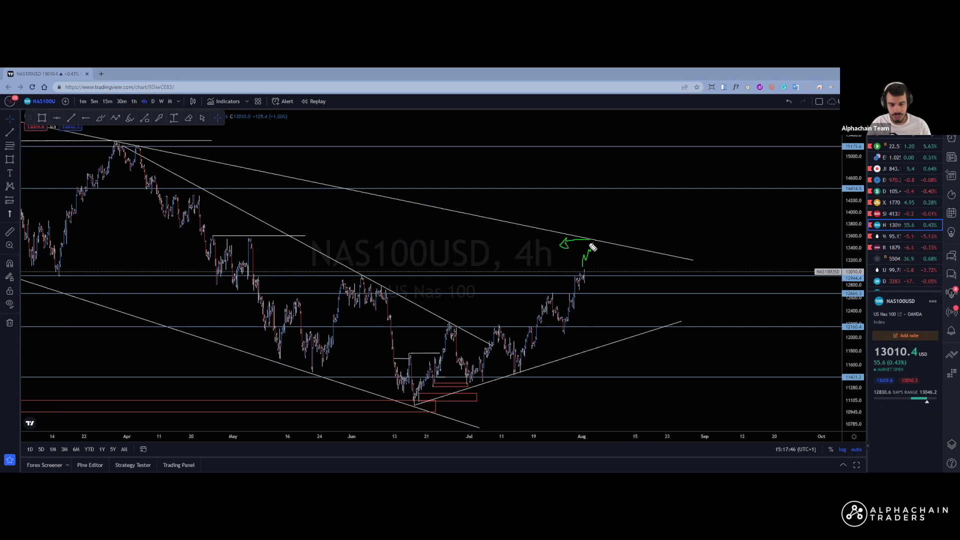
key(ctrl+z)
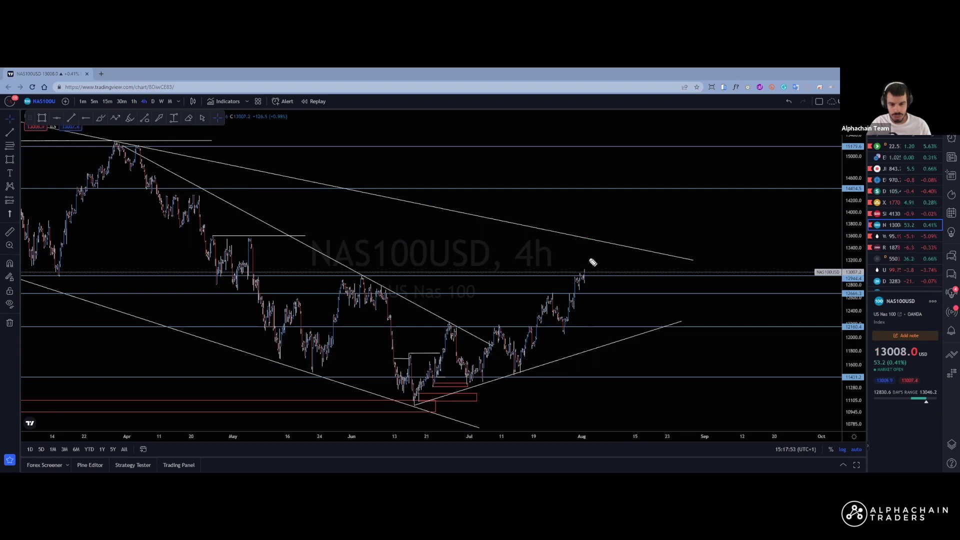
Sketch short freehand price paths from the latest NAS100USD candles around the 12944.4 level, undoing the strokes.
mouse_move(595, 255)
mouse_down()
mouse_move(608, 252)
mouse_move(596, 256)
mouse_up()
key(ctrl+z)
key(ctrl+z)
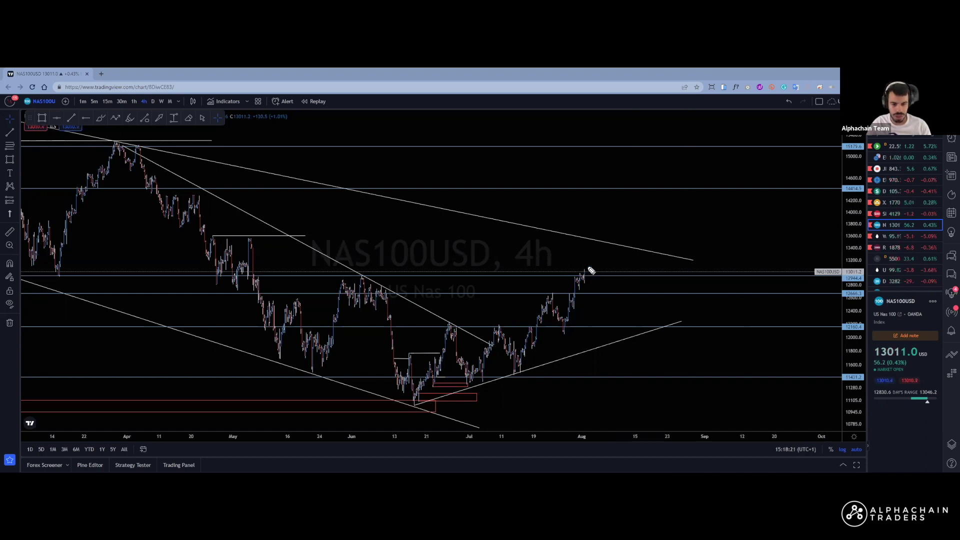
mouse_move(596, 274)
mouse_down()
mouse_move(583, 276)
mouse_move(593, 278)
mouse_up()
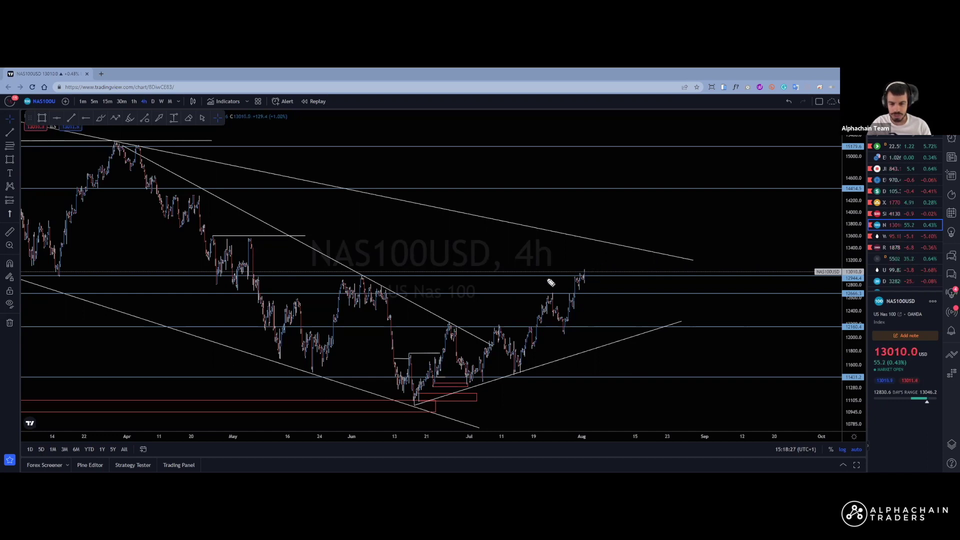
drag(584, 274, 591, 258)
key(ctrl+z)
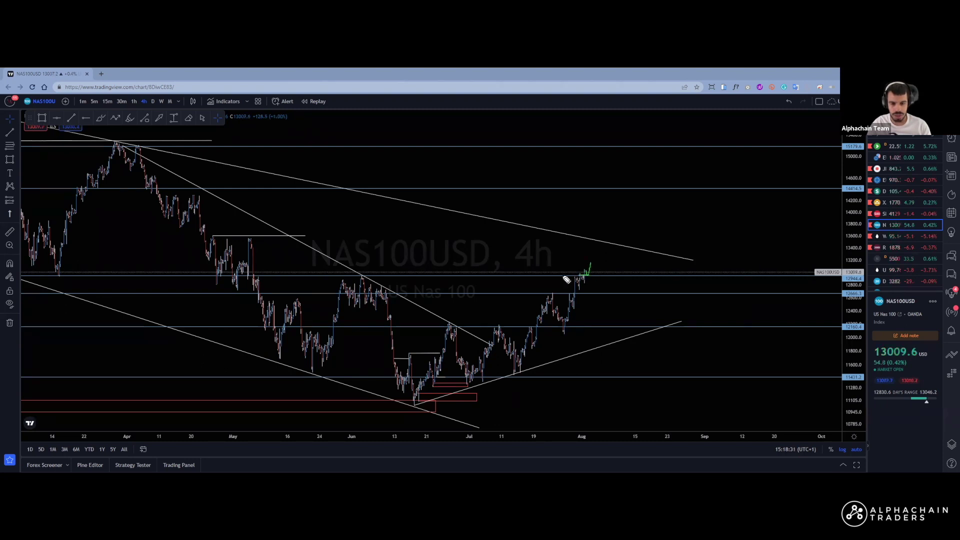
drag(585, 274, 593, 258)
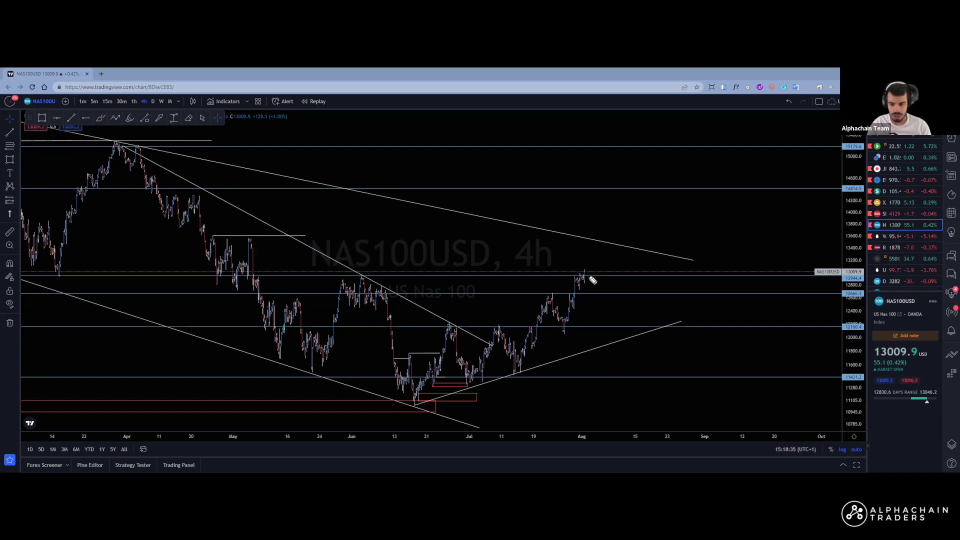
Examine the overall NAS100USD trendline structure on the daily timeframe and return to the 4-hour timeframe.
scroll(578, 280, up, 5)
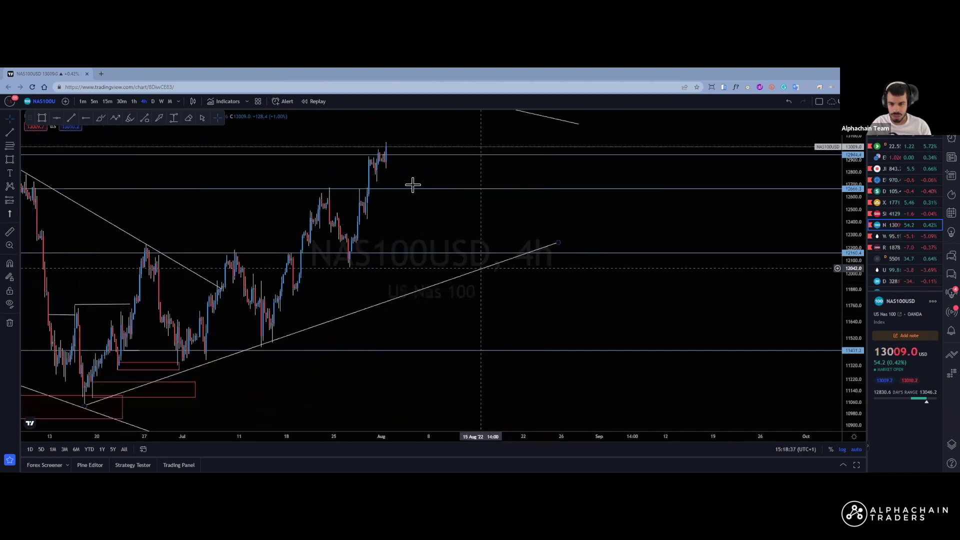
drag(540, 175, 590, 178)
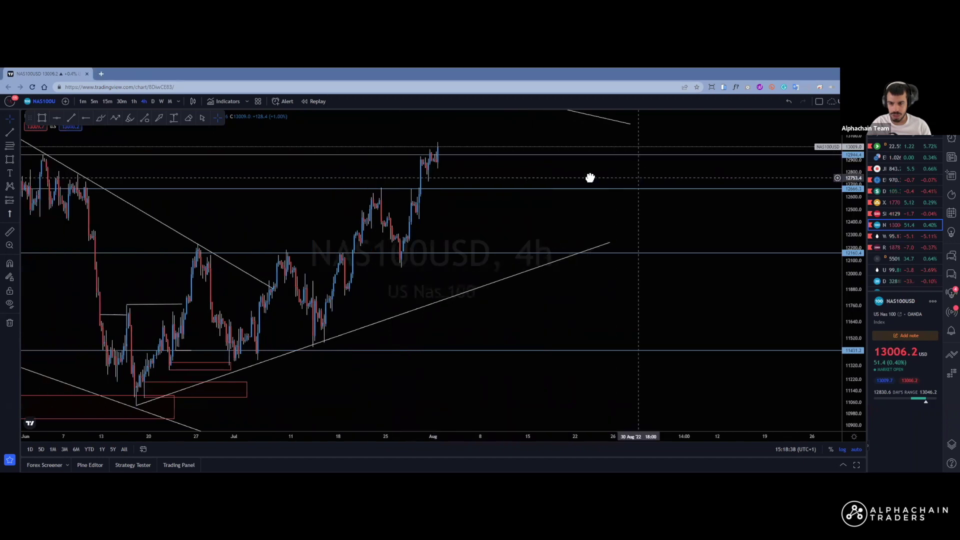
scroll(643, 220, down, 3)
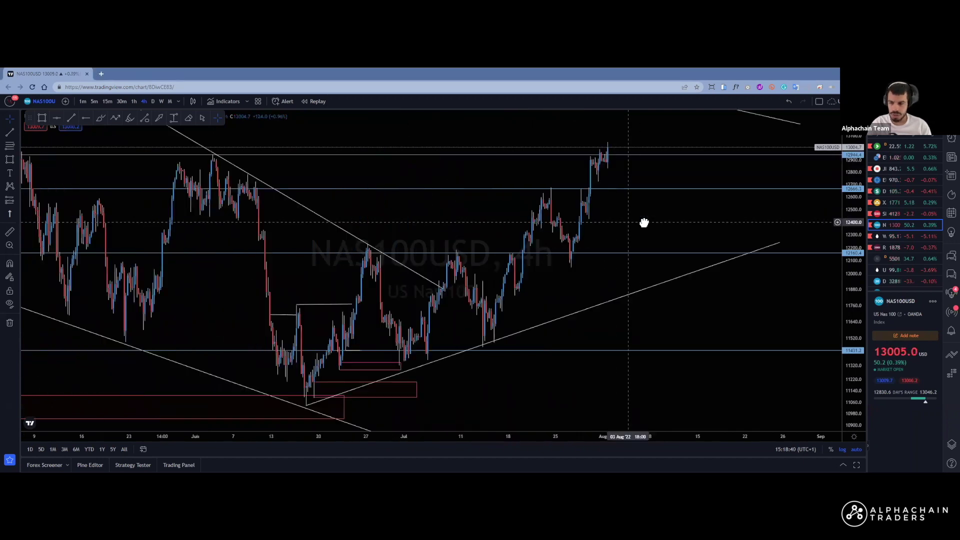
click(153, 101)
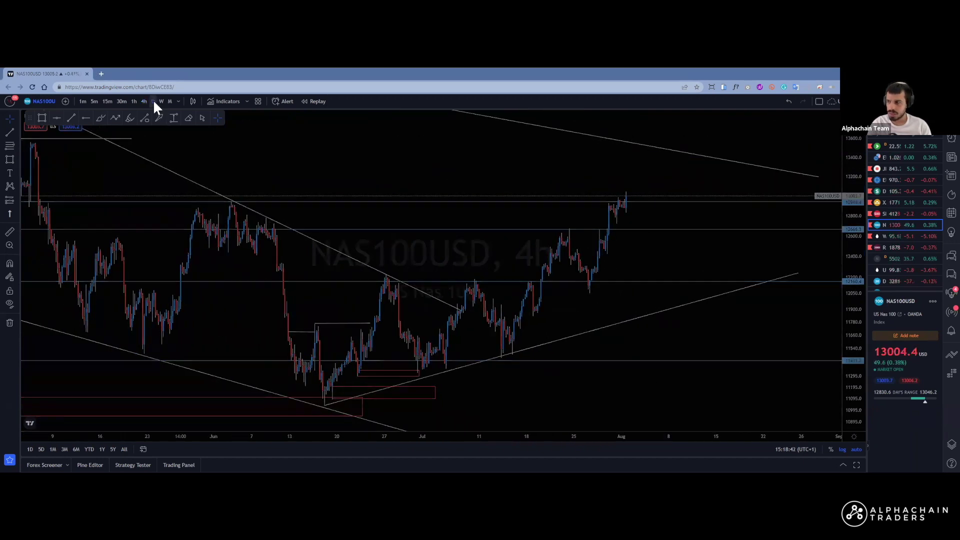
drag(580, 212, 532, 184)
drag(495, 159, 619, 158)
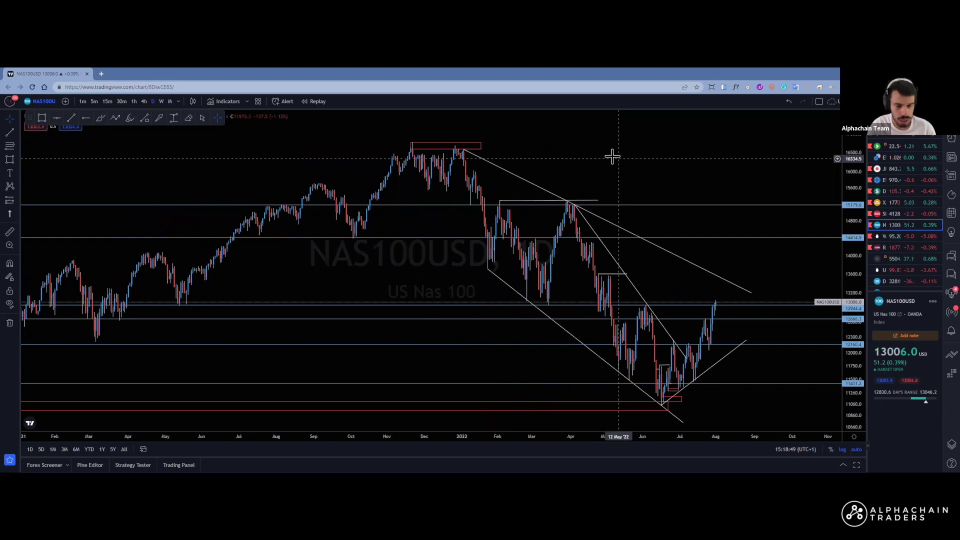
click(144, 101)
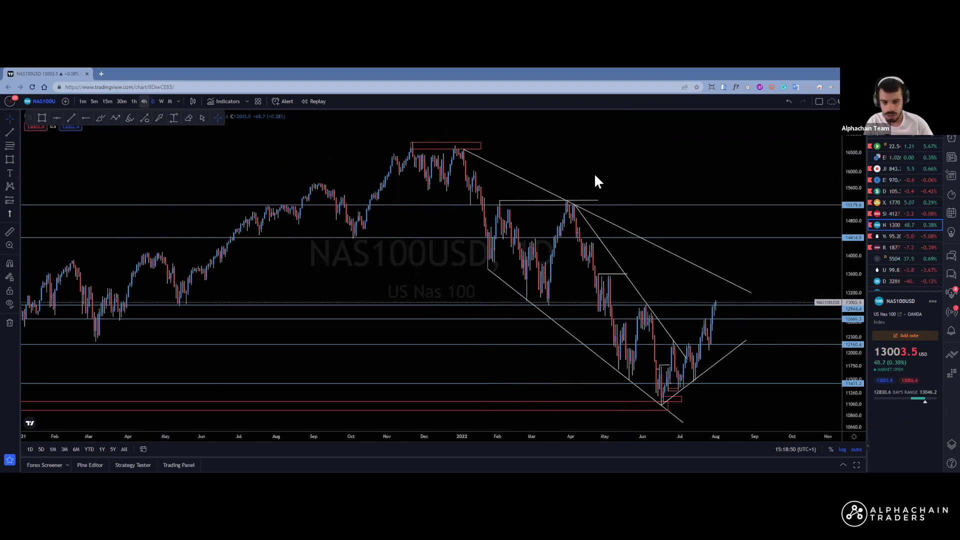
Review the NAS100USD 4-hour chart, then open the ETHUSDT chart from the watchlist.
scroll(623, 218, down, 4)
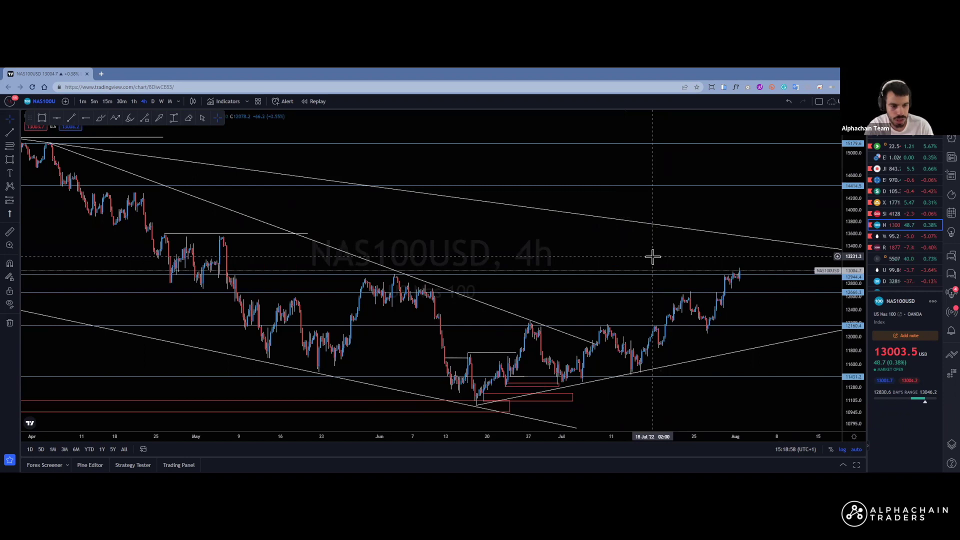
scroll(653, 257, up, 4)
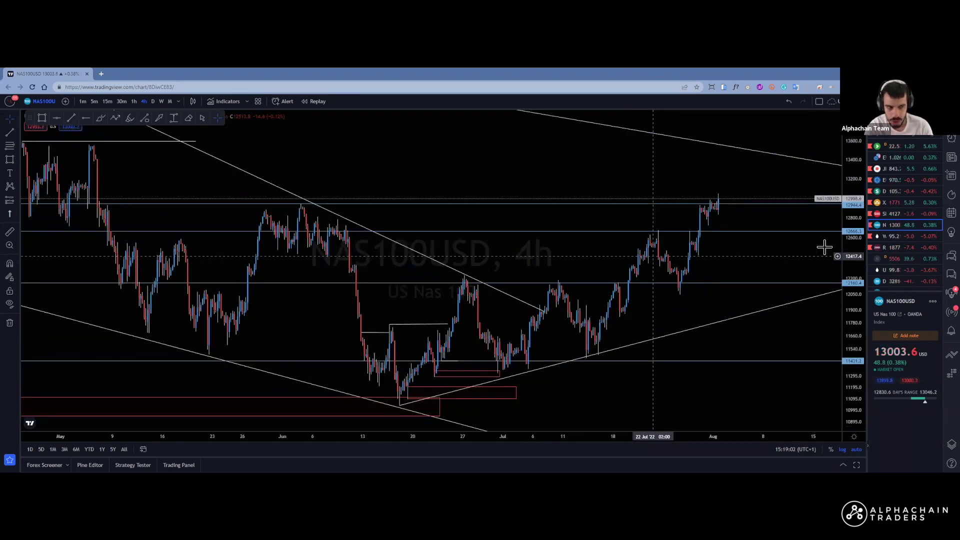
scroll(876, 240, down, 2)
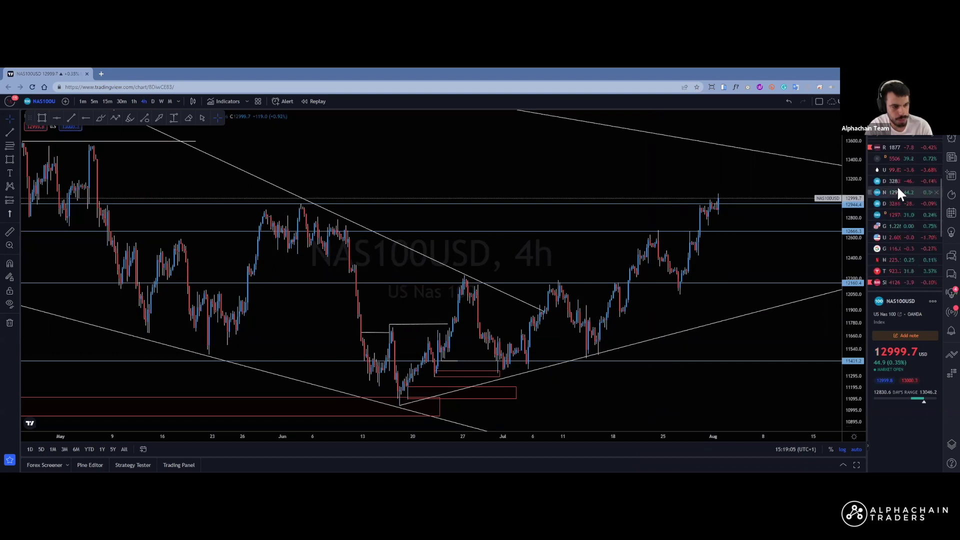
scroll(892, 203, down, 1)
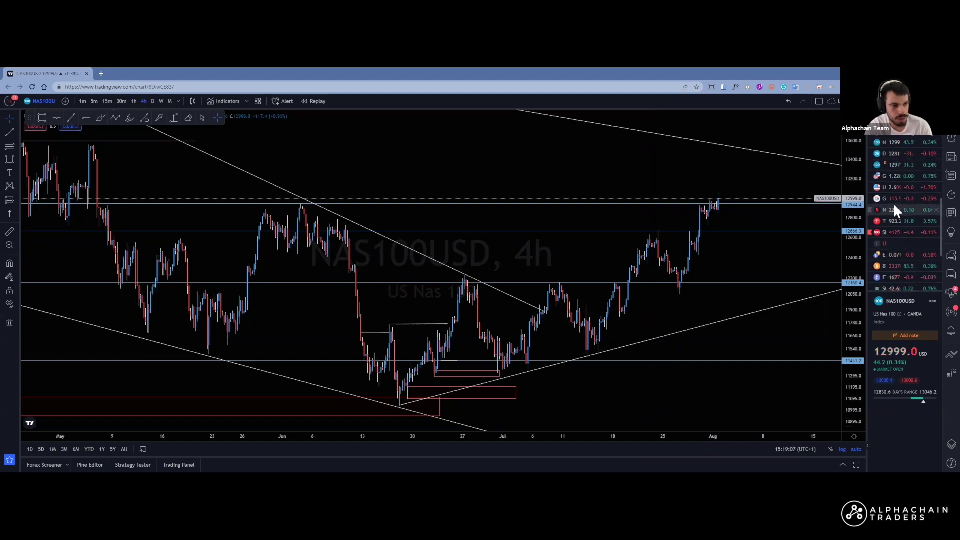
click(889, 278)
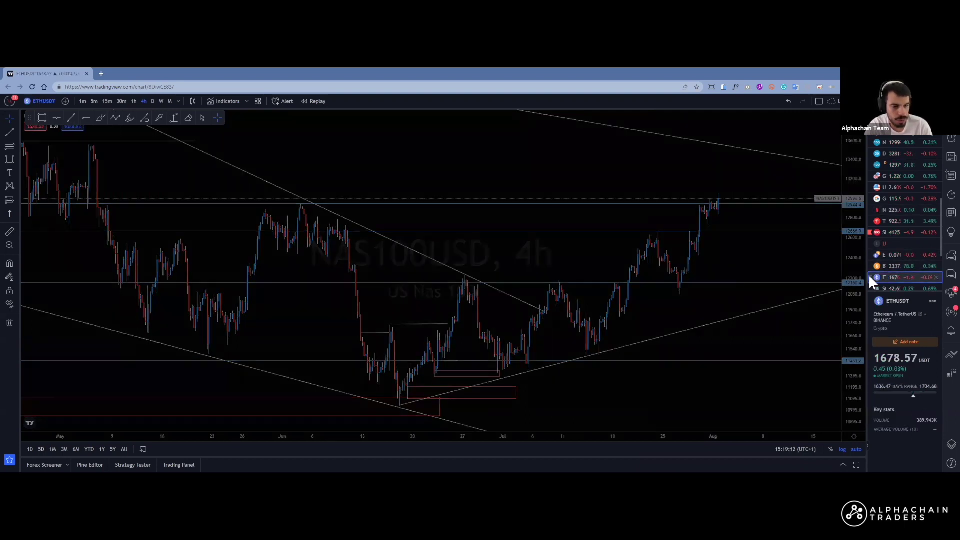
Examine ETHUSDT price action on the 4-hour timeframe around the 1801.68 level and its red supply zone, dismissing the ad-free offer.
scroll(731, 273, down, 4)
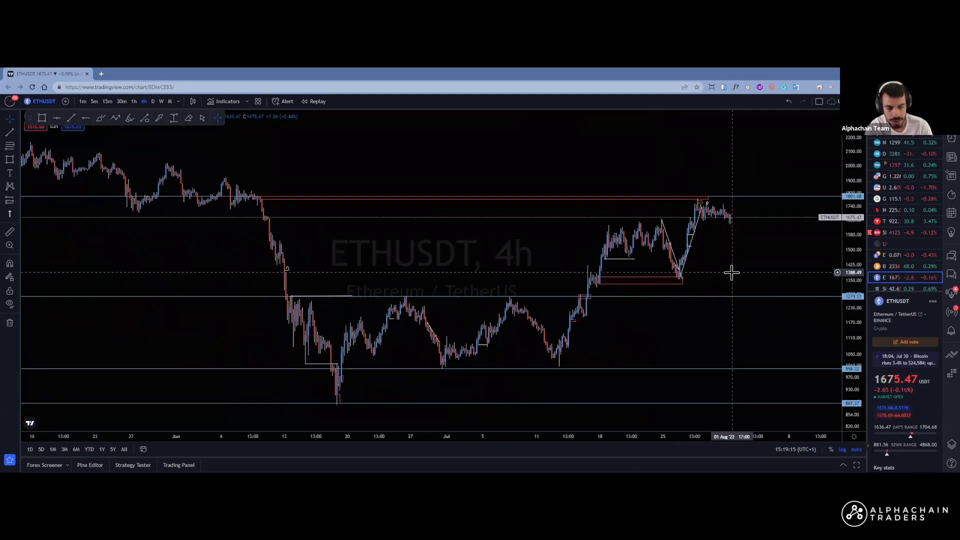
scroll(731, 273, down, 4)
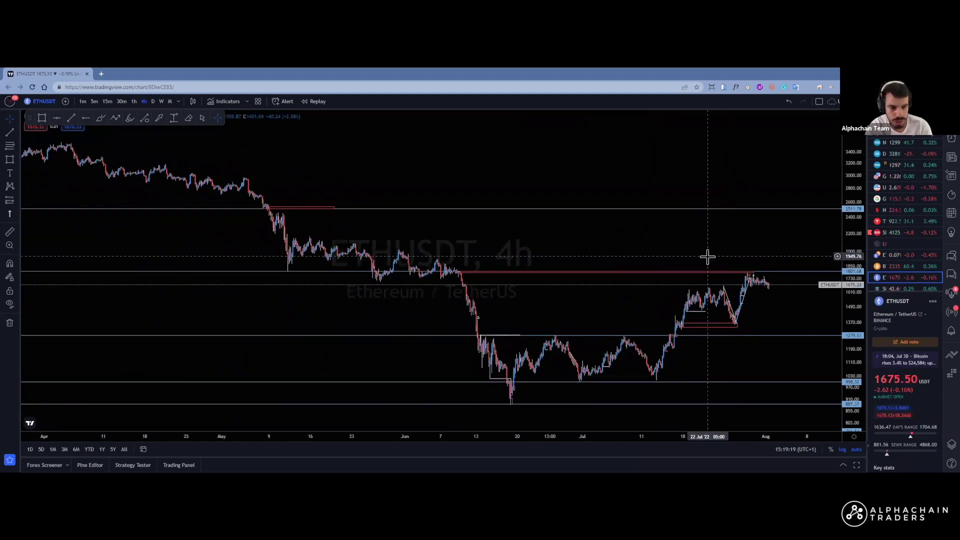
scroll(707, 256, up, 2)
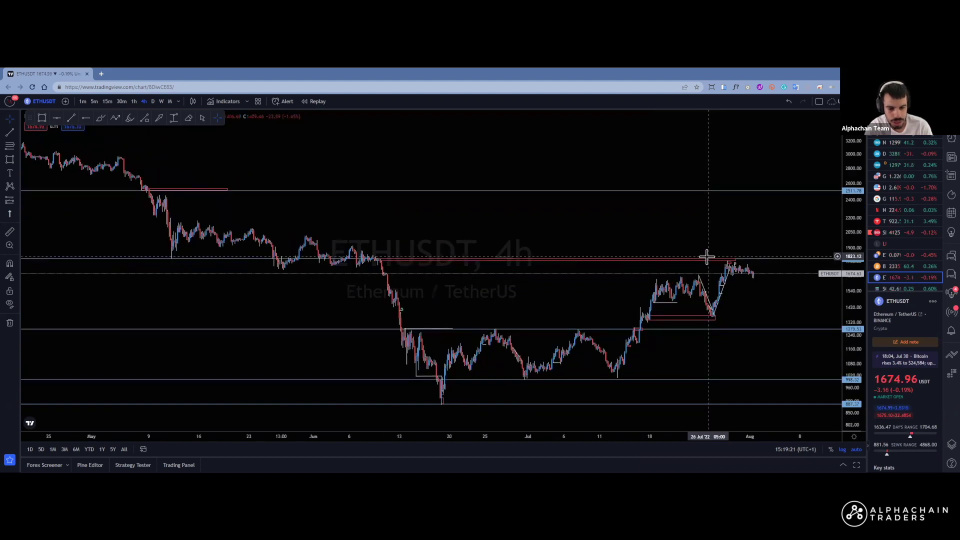
scroll(732, 308, up, 3)
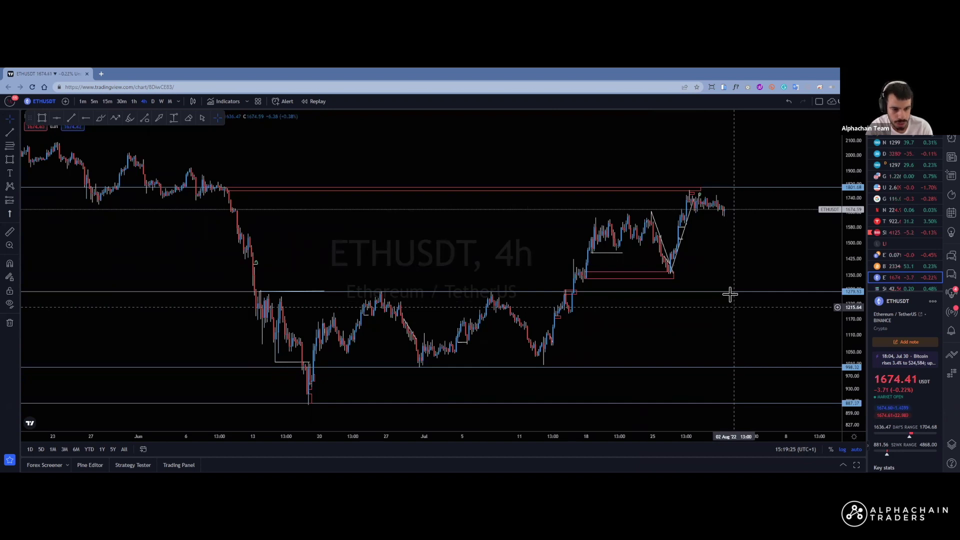
scroll(728, 291, down, 3)
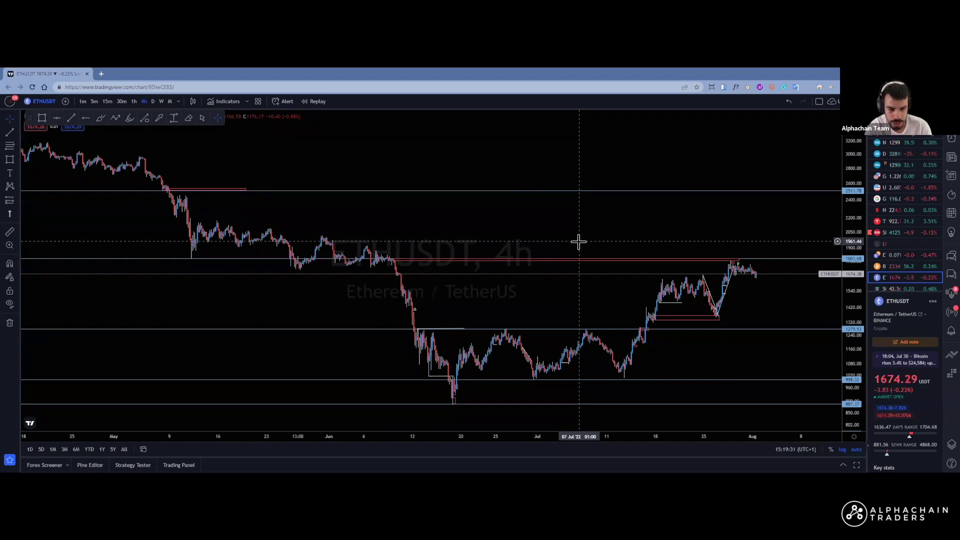
scroll(585, 255, up, 3)
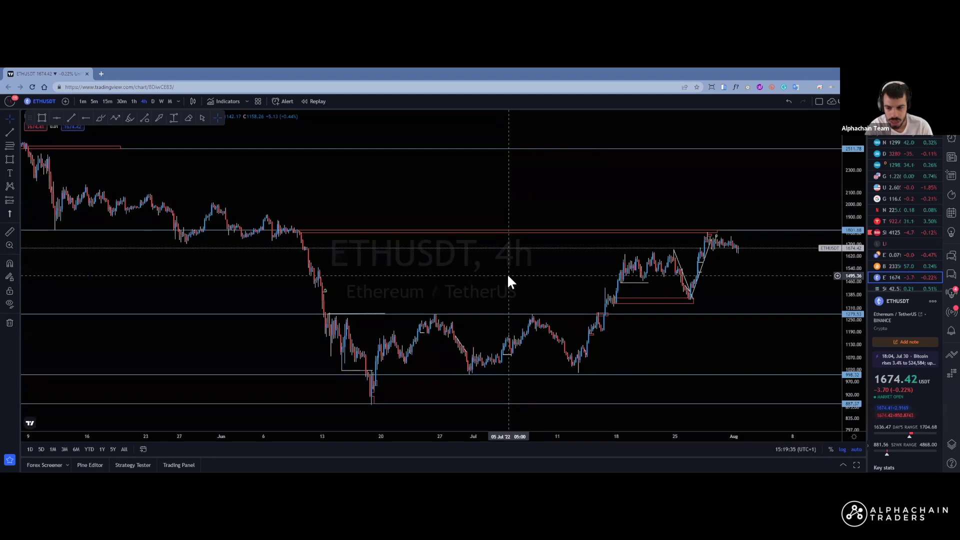
scroll(508, 277, up, 2)
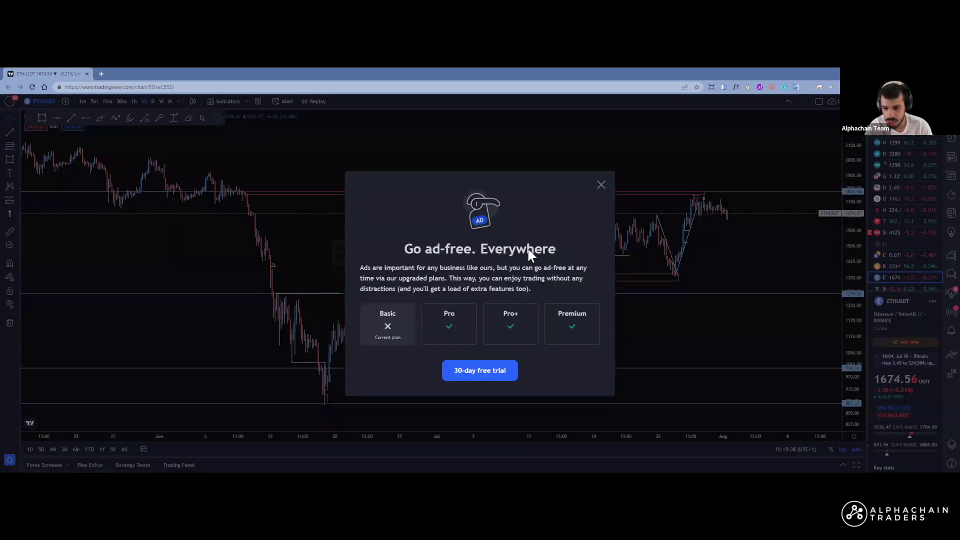
click(600, 186)
scroll(491, 236, down, 6)
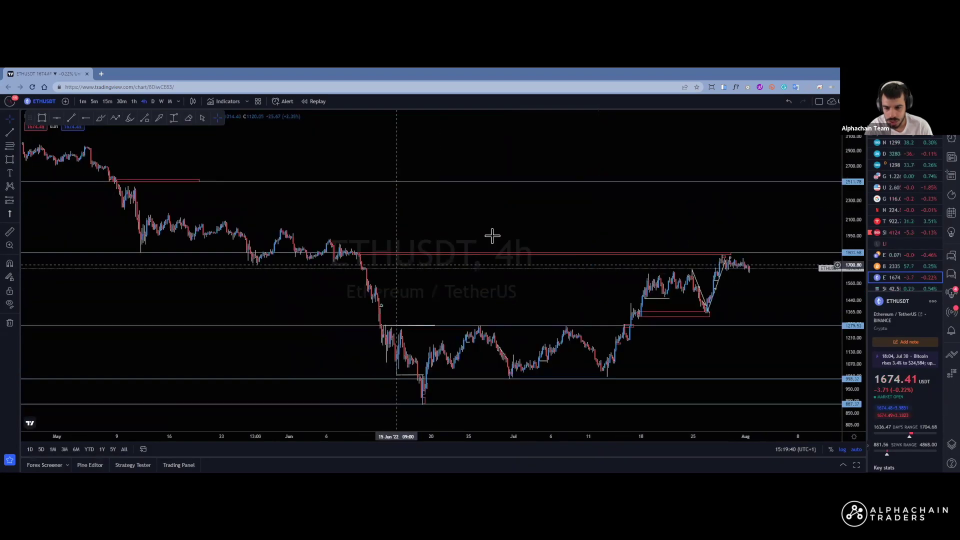
Draw a green range box in the empty area after the latest ETHUSDT candles, with thin red zones along its lower and upper edges.
drag(539, 189, 414, 186)
scroll(457, 214, up, 4)
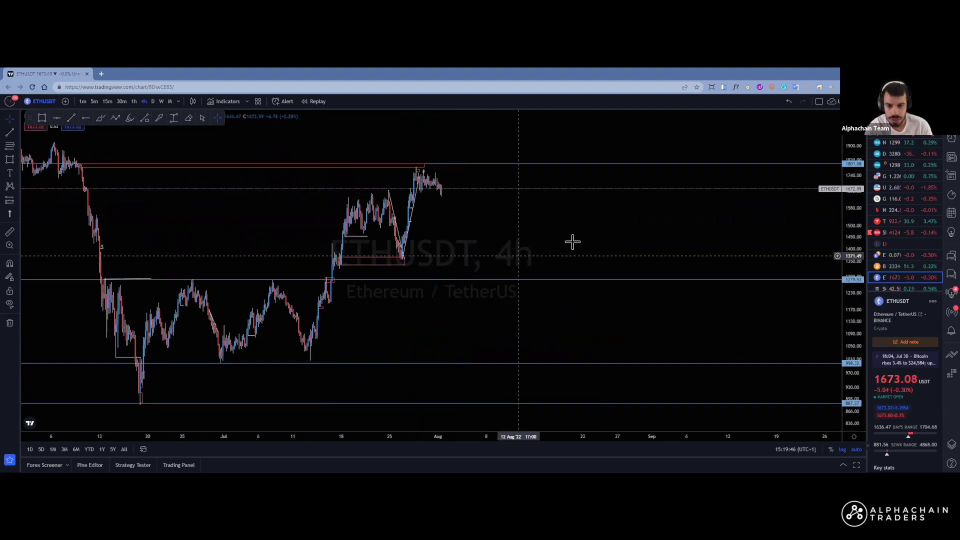
scroll(572, 242, up, 2)
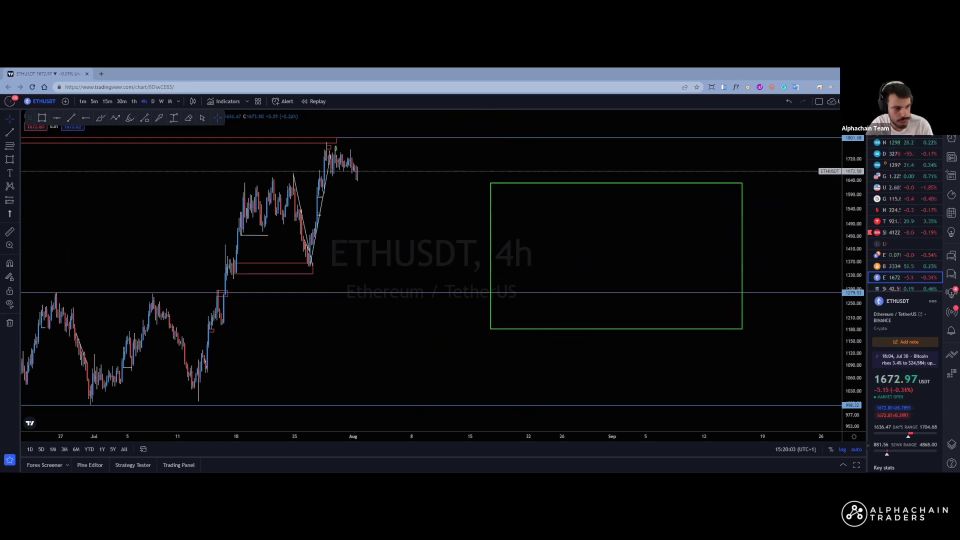
click(483, 328)
click(744, 316)
click(473, 193)
click(742, 183)
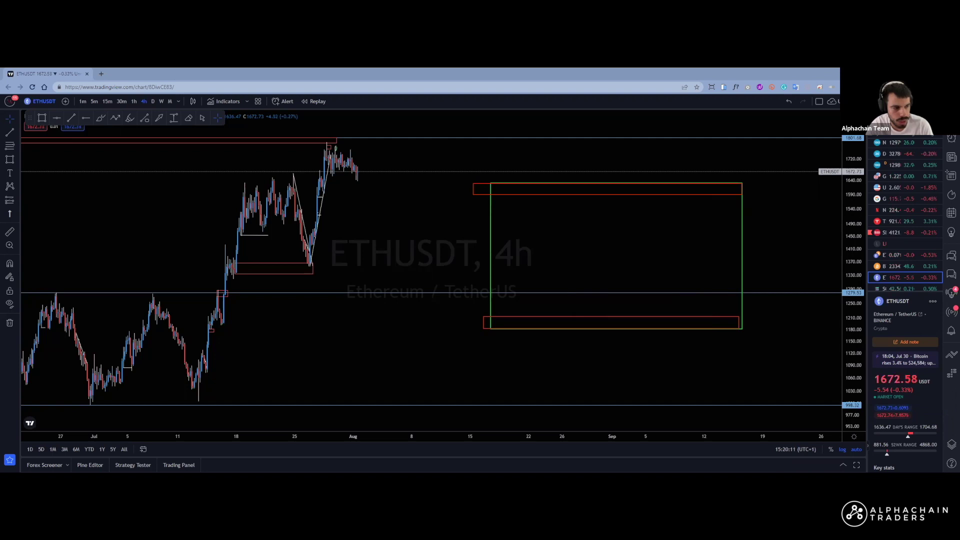
Sketch freehand marks inside the green range box between its two red zones, and undo them.
mouse_move(556, 293)
mouse_down()
mouse_move(583, 236)
mouse_move(621, 248)
mouse_up()
mouse_move(632, 292)
mouse_down()
mouse_move(675, 289)
mouse_move(728, 225)
mouse_up()
key(ctrl+z)
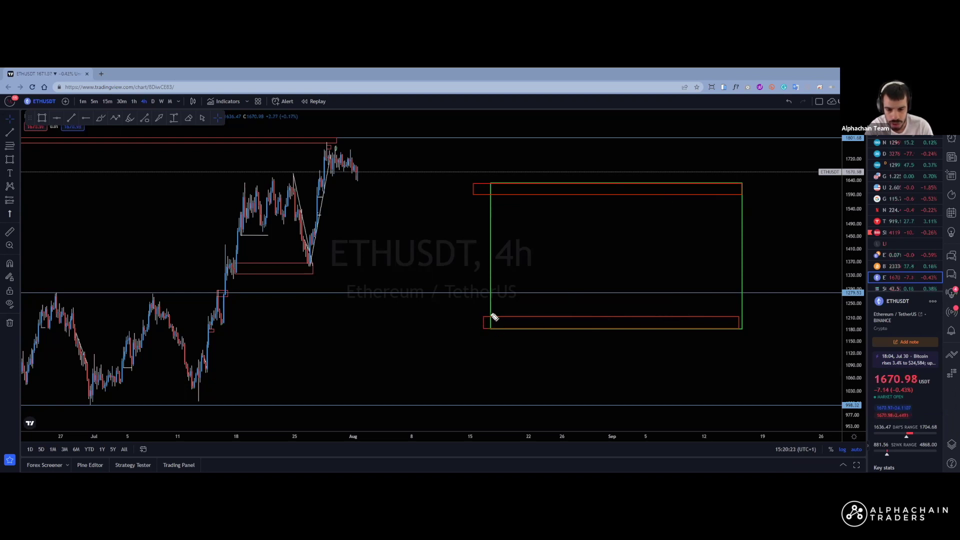
Circle the starting ends of the lower and upper red zones on the range box, and undo both circles.
drag(483, 325, 490, 307)
drag(490, 190, 493, 196)
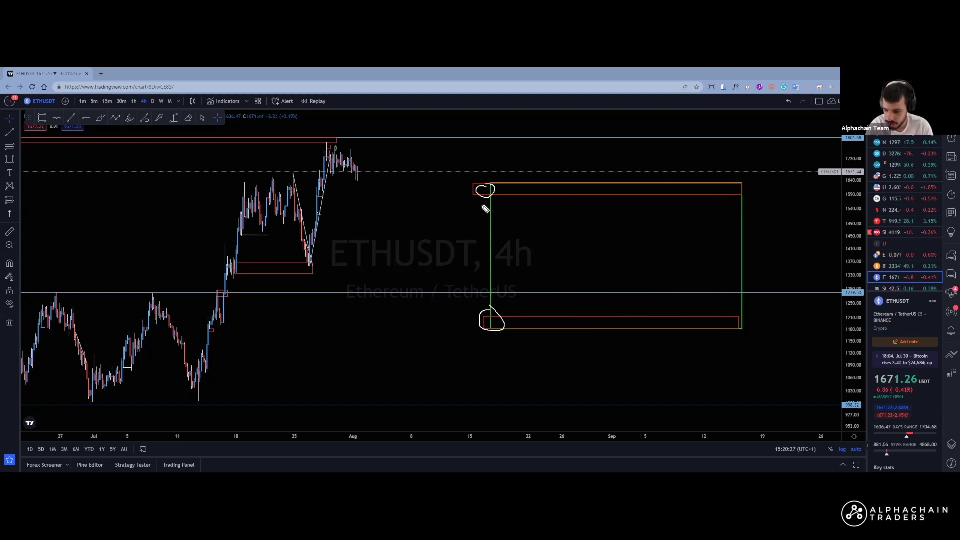
key(ctrl+z)
key(ctrl+z)
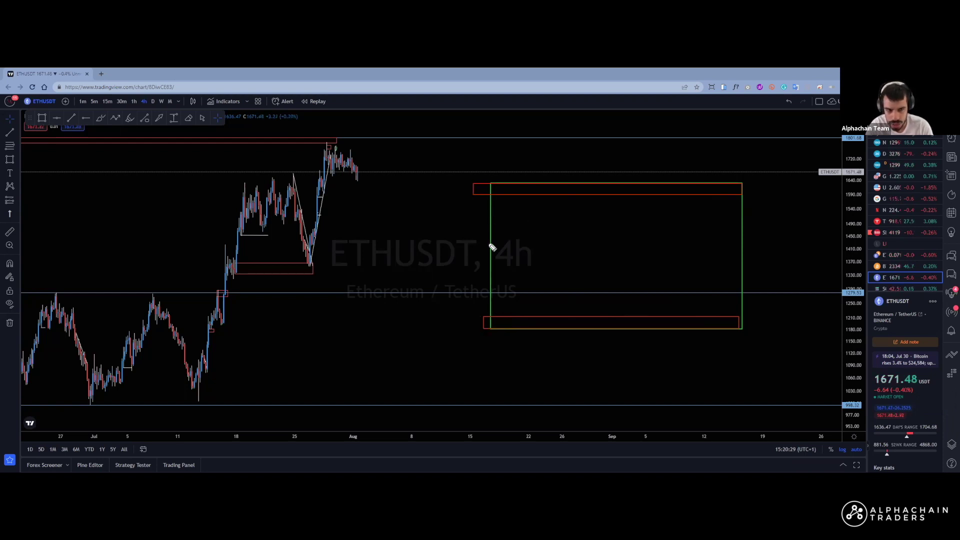
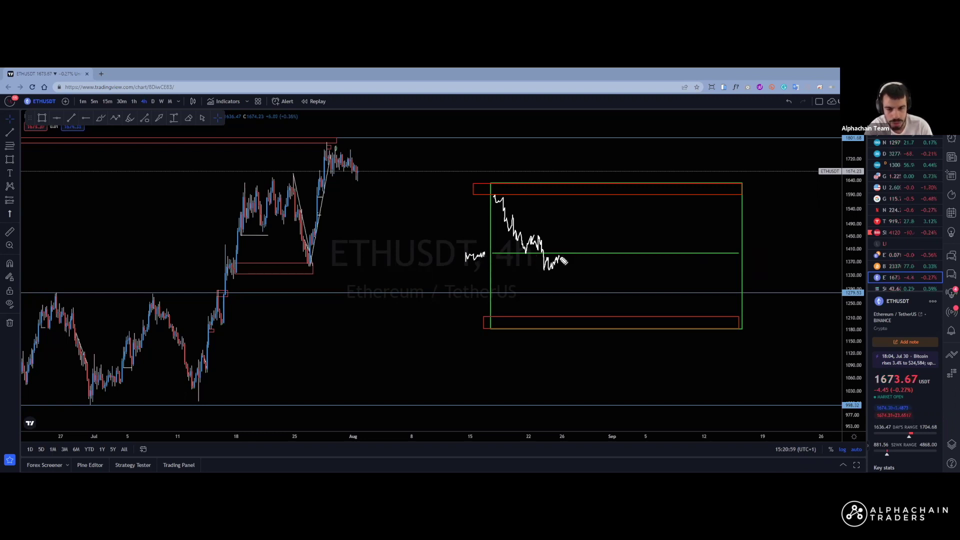
Extend the freehand price path from the green midline down to the lower red zone, undoing the extra stroke inside the zone.
mouse_move(562, 259)
mouse_down()
mouse_move(568, 281)
mouse_move(576, 266)
mouse_move(590, 315)
mouse_up()
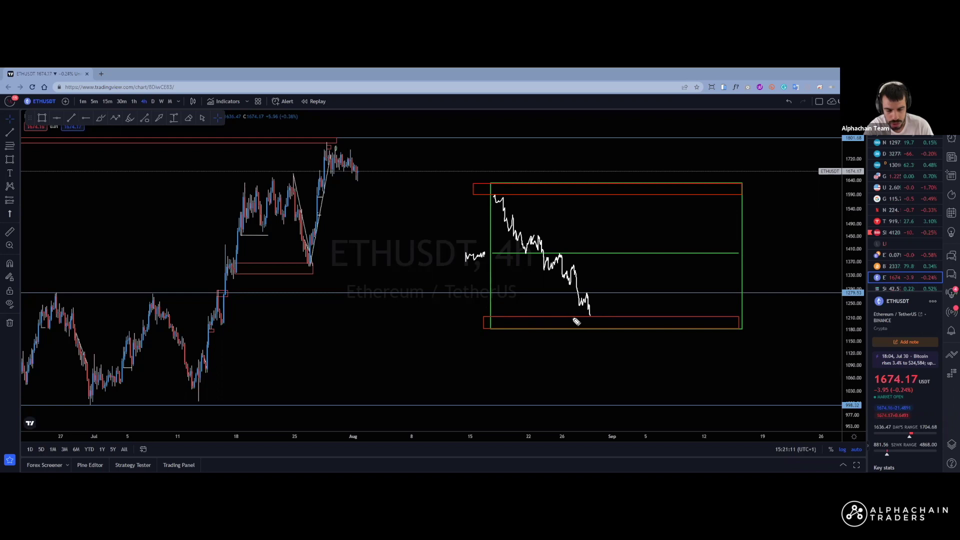
drag(593, 320, 601, 313)
key(ctrl+z)
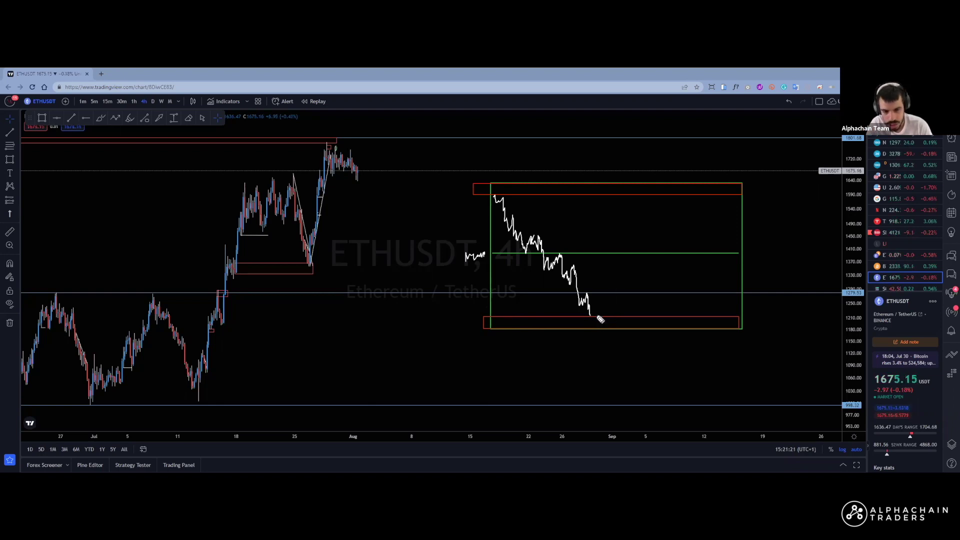
Sketch price drops through the lower red zone and undo them, along with the large downward arrow beneath the midline.
drag(607, 330, 627, 379)
key(ctrl+z)
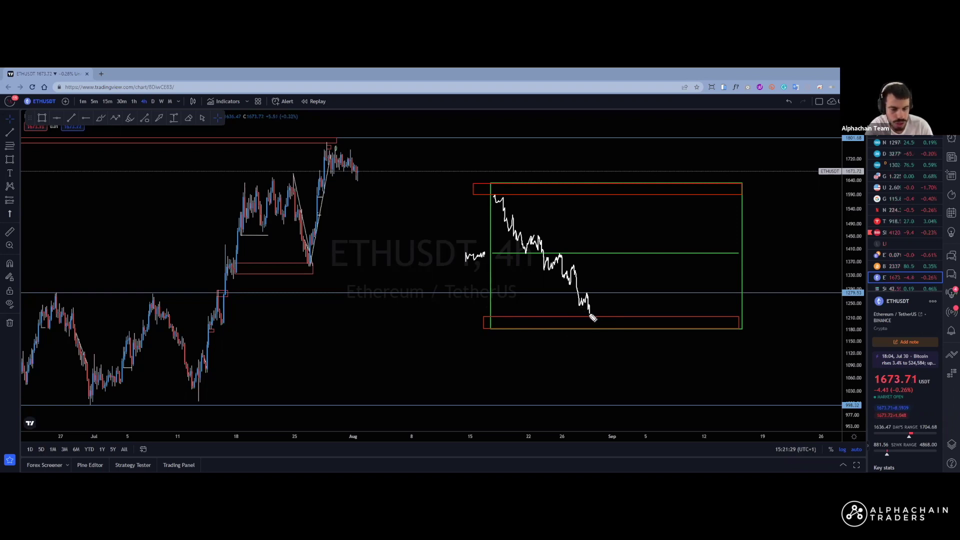
drag(598, 323, 600, 340)
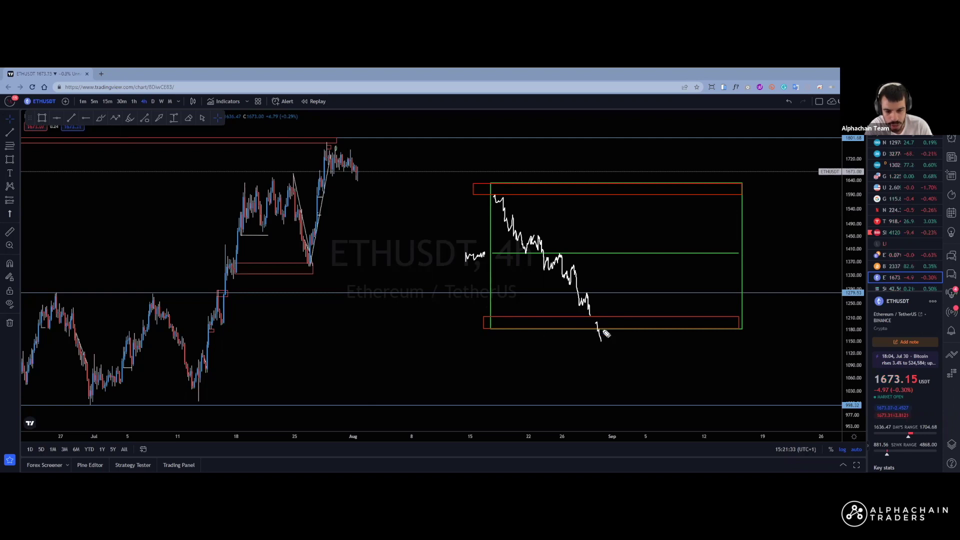
key(ctrl+z)
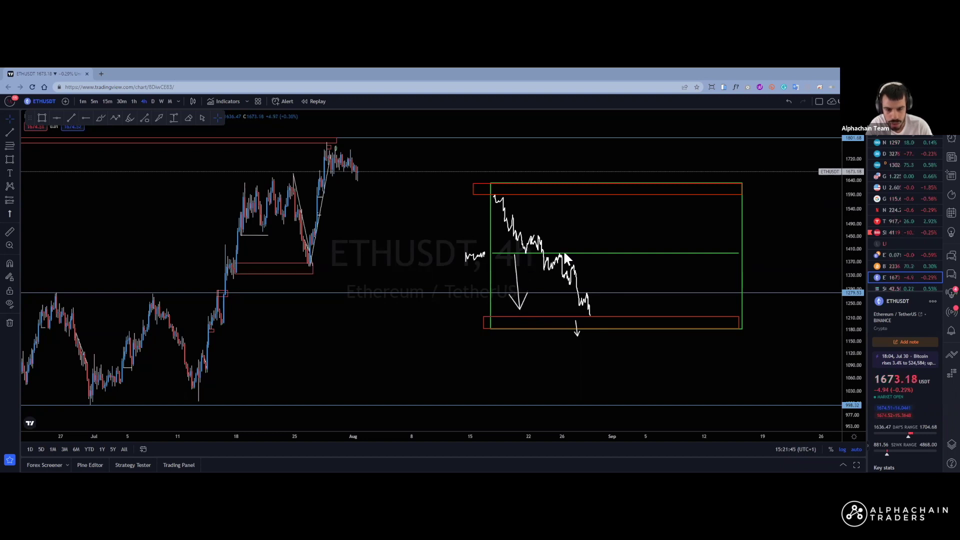
key(ctrl+z)
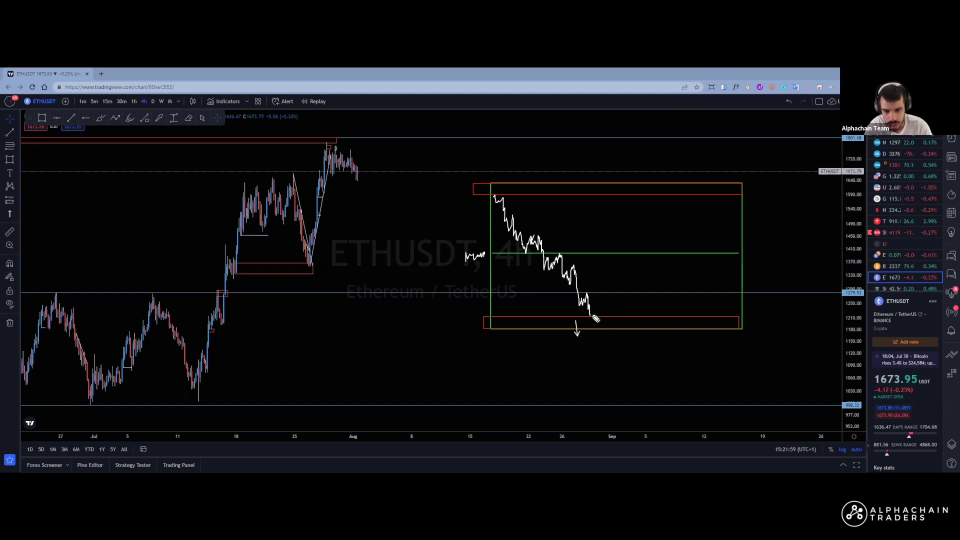
Sketch a rebound from the lower red zone at the end of the price path, and undo the strokes.
drag(599, 323, 614, 286)
key(ctrl+z)
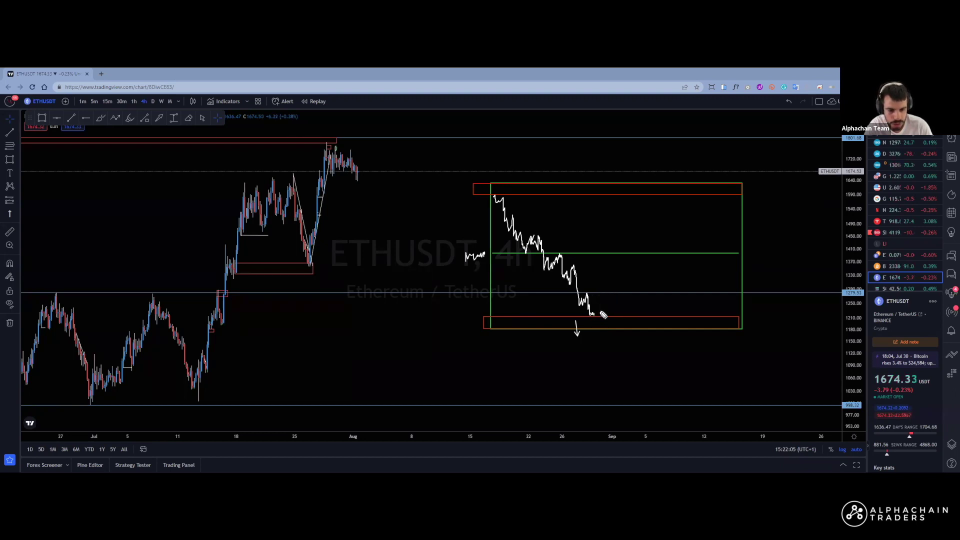
key(ctrl+z)
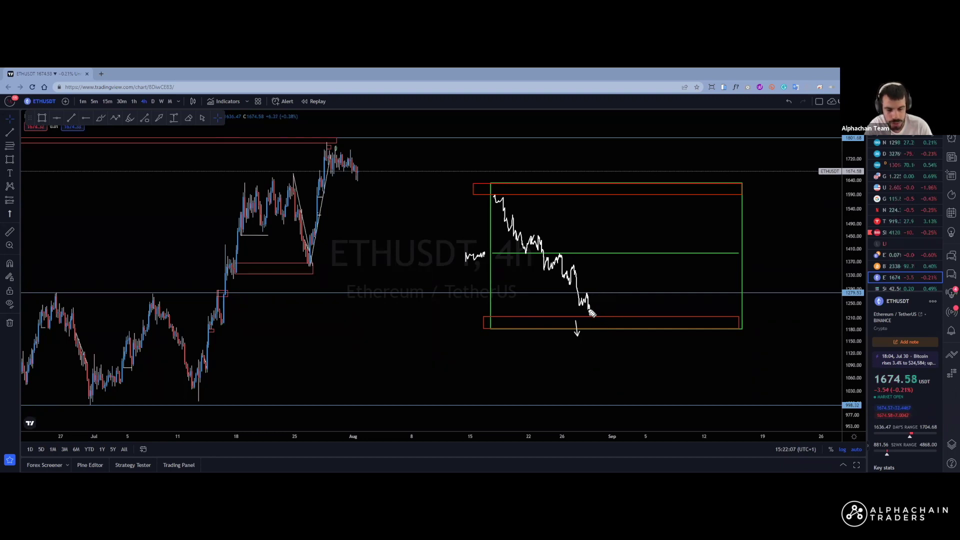
Mark the path's last lower high in yellow and extend the path with a rebound above it, a pullback and a rally.
drag(591, 297, 598, 295)
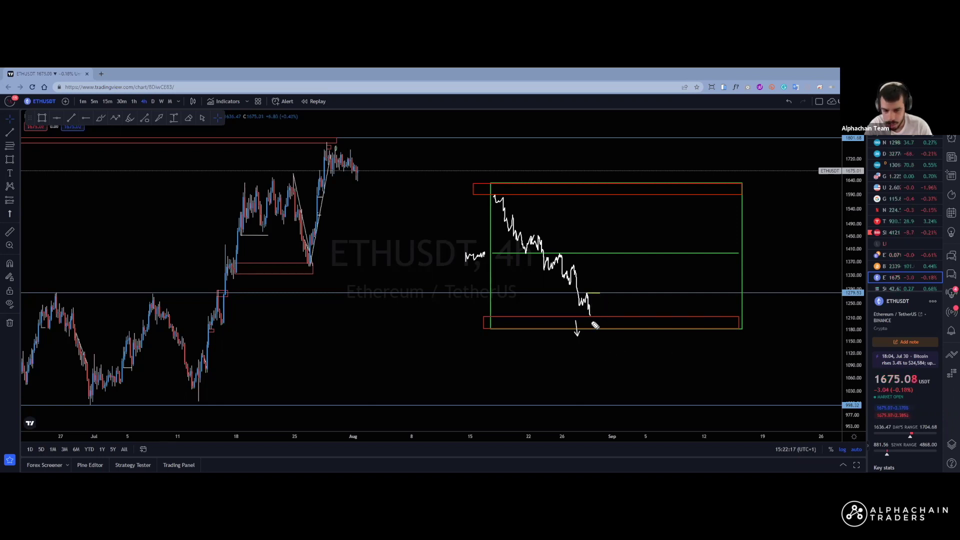
mouse_move(593, 323)
mouse_down()
mouse_move(602, 289)
mouse_move(606, 299)
mouse_up()
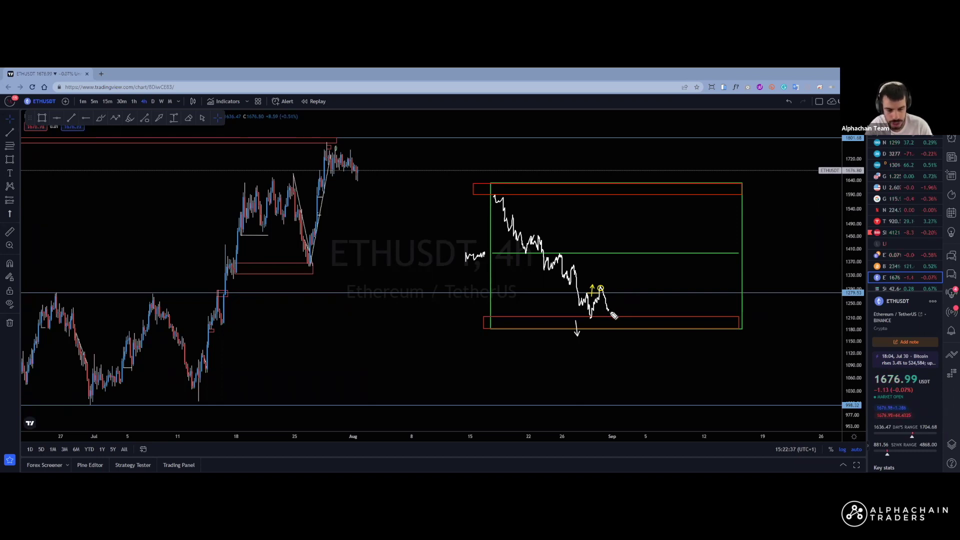
drag(614, 315, 619, 265)
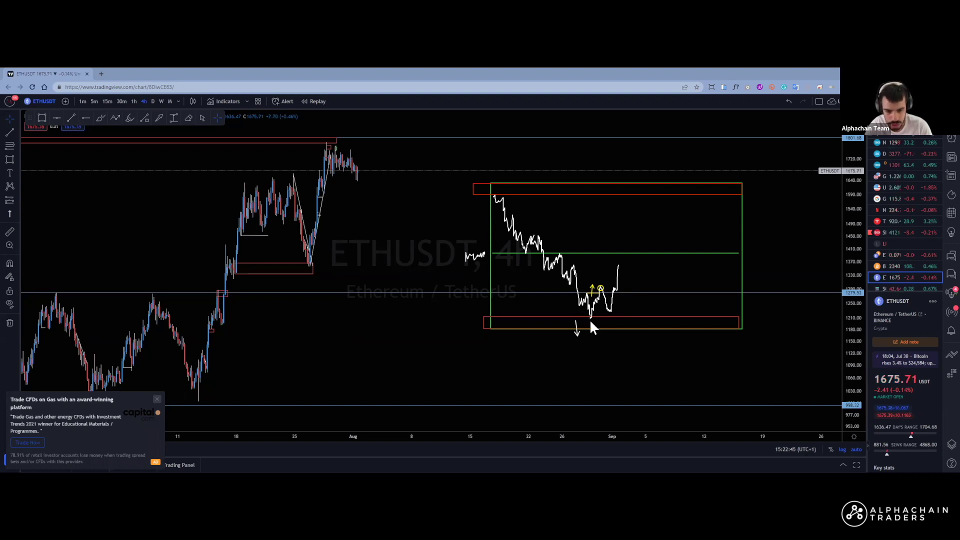
Box the pullback area in red and sketch alternative rallies toward the green midline, undoing the one starting from the lower red zone.
click(616, 308)
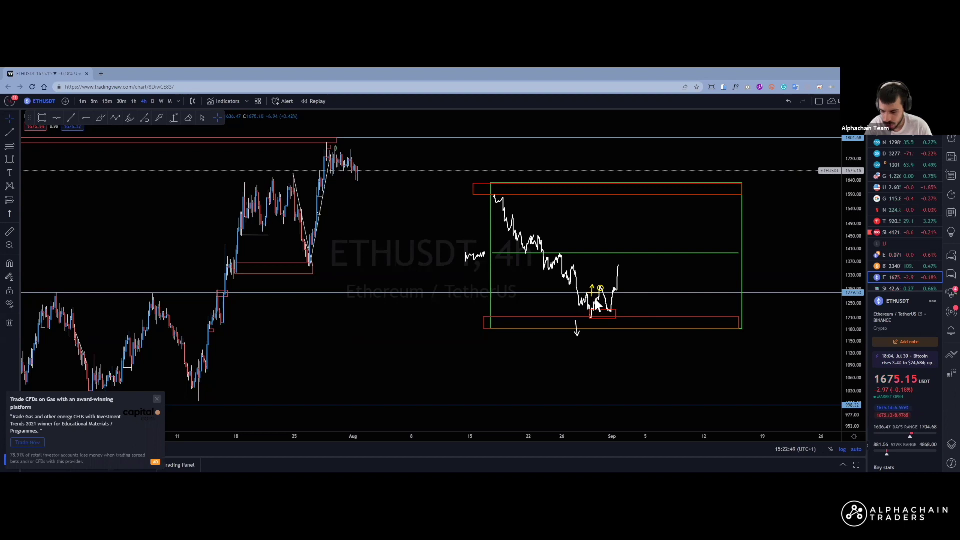
mouse_move(604, 294)
mouse_down()
mouse_move(611, 258)
mouse_move(603, 296)
mouse_up()
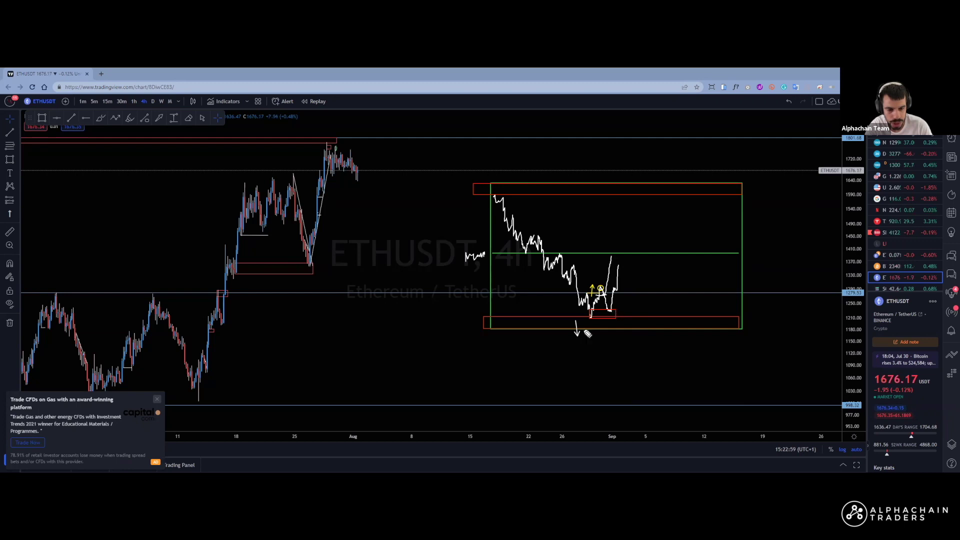
mouse_move(606, 320)
mouse_down()
mouse_move(617, 325)
mouse_move(628, 311)
mouse_move(627, 260)
mouse_up()
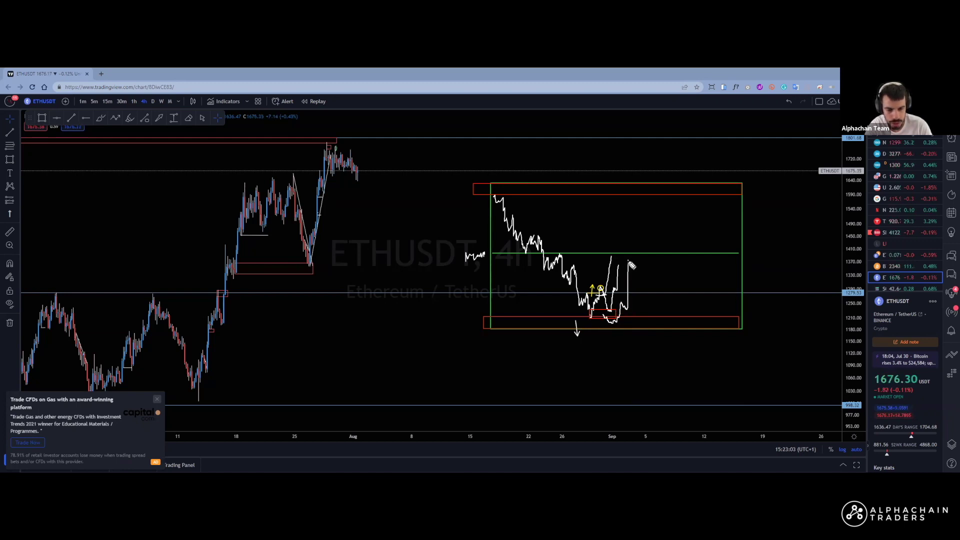
key(ctrl+z)
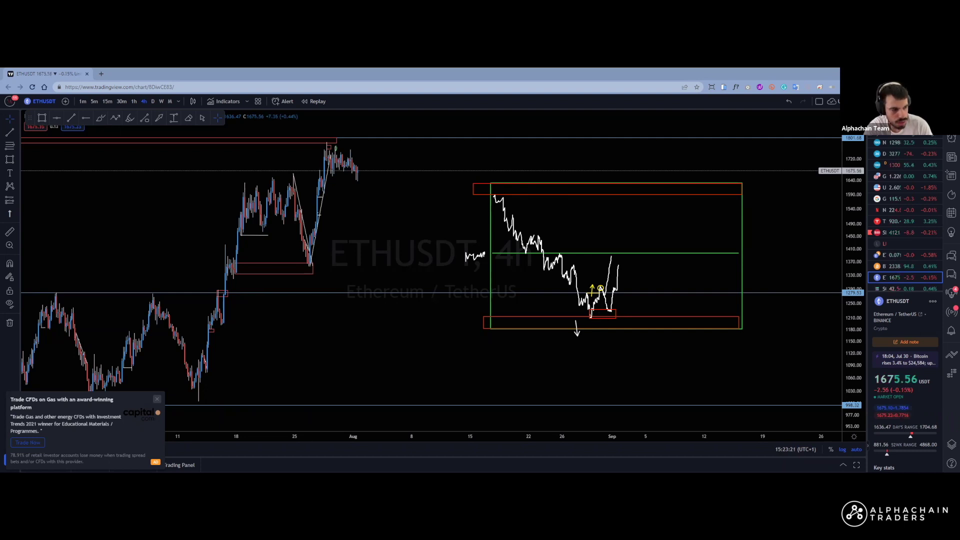
Circle the path's low in blue and sketch a small swing pattern inside the range, marking its low in white and its high in yellow.
drag(588, 328, 588, 323)
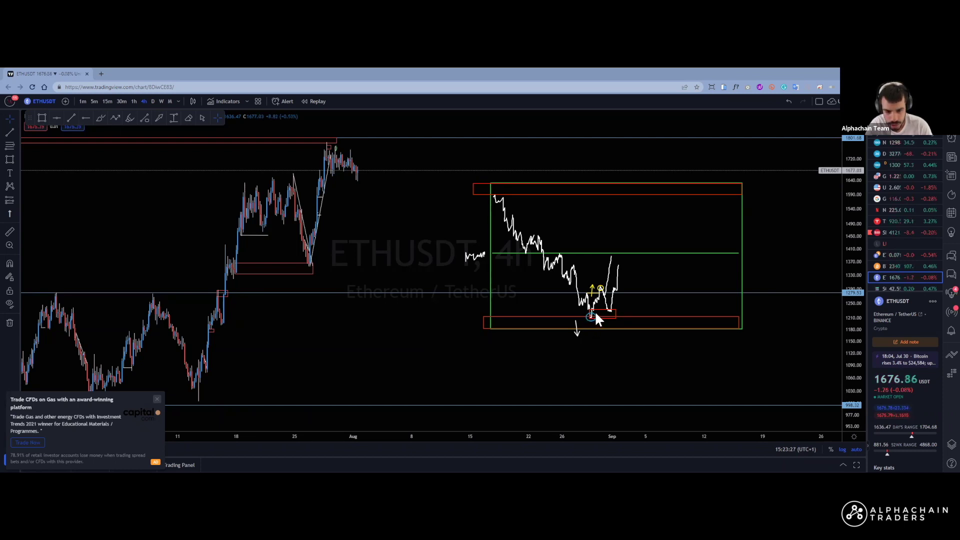
mouse_move(531, 304)
mouse_down()
mouse_move(536, 311)
mouse_move(541, 293)
mouse_move(543, 305)
mouse_up()
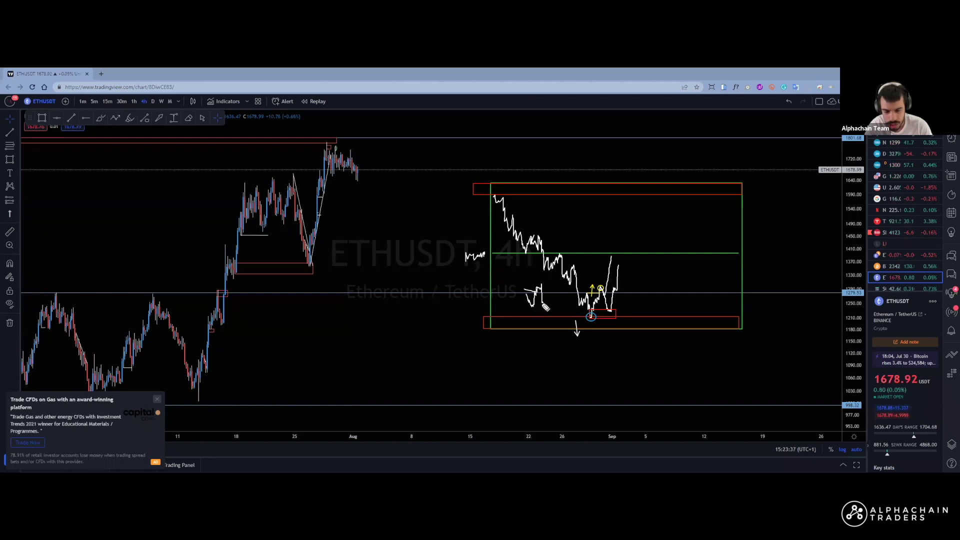
mouse_move(549, 307)
mouse_down()
mouse_move(554, 320)
mouse_move(552, 300)
mouse_move(552, 312)
mouse_up()
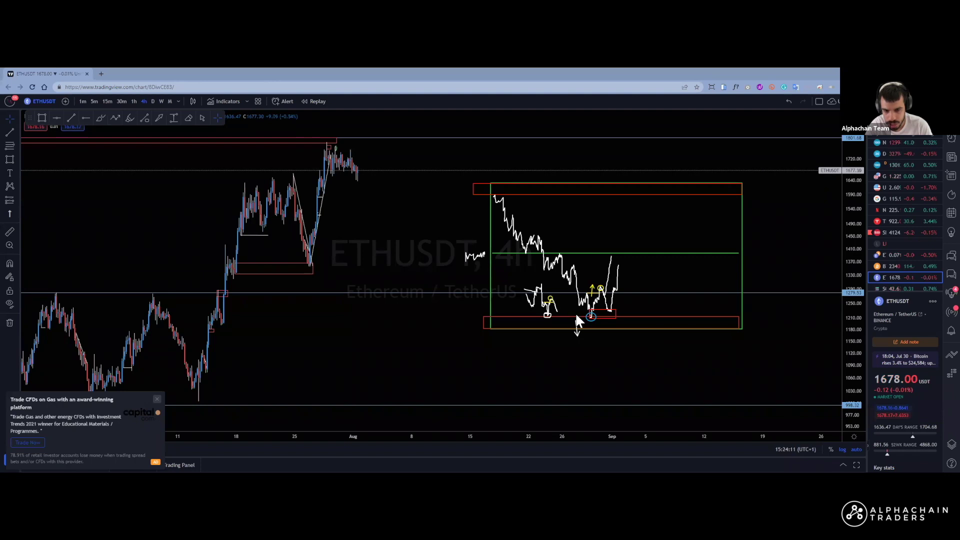
Undo trial strokes around the lower red zone and draw a blue descending trendline across the path's final swing.
key(ctrl+z)
click(574, 334)
drag(559, 338, 554, 333)
key(ctrl+z)
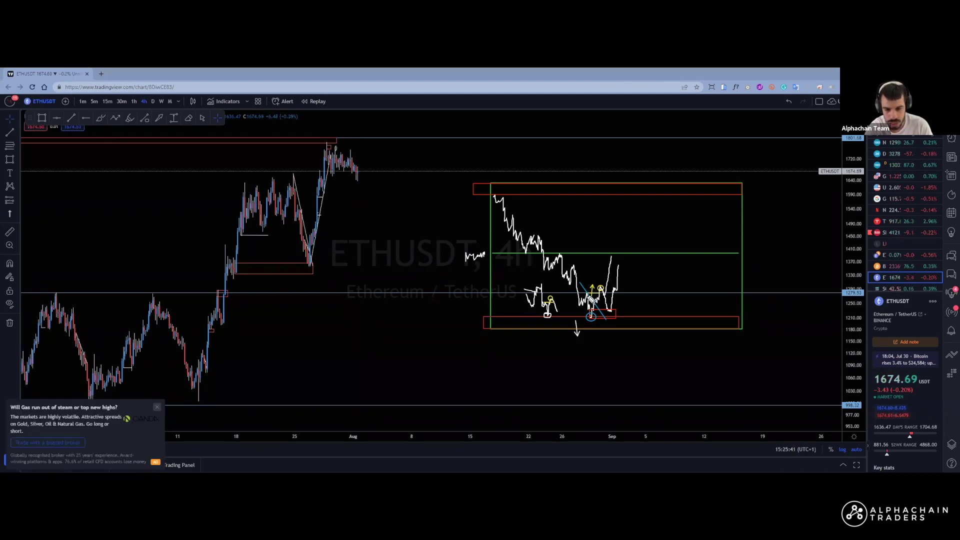
Dismiss the advertisement and sketch a falling price path below the range, with a blue trendline along its highs and a line at its last lower high.
click(156, 408)
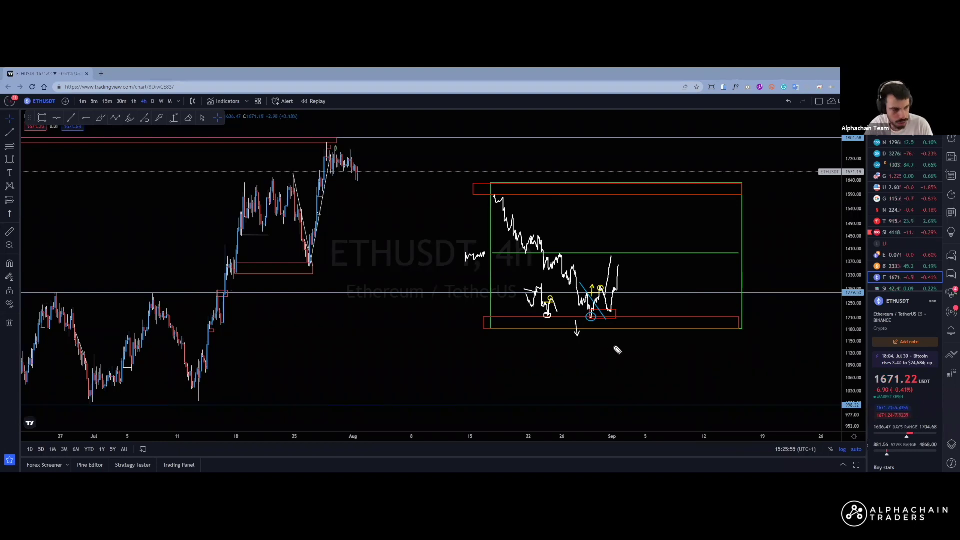
mouse_move(654, 356)
mouse_down()
mouse_move(673, 386)
mouse_move(681, 363)
mouse_move(690, 400)
mouse_move(716, 422)
mouse_move(726, 385)
mouse_up()
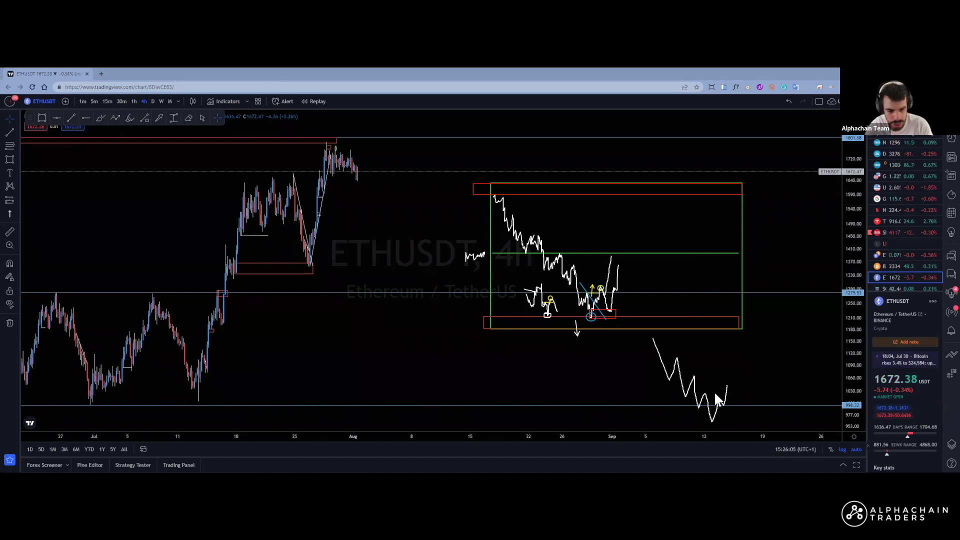
drag(677, 356, 737, 430)
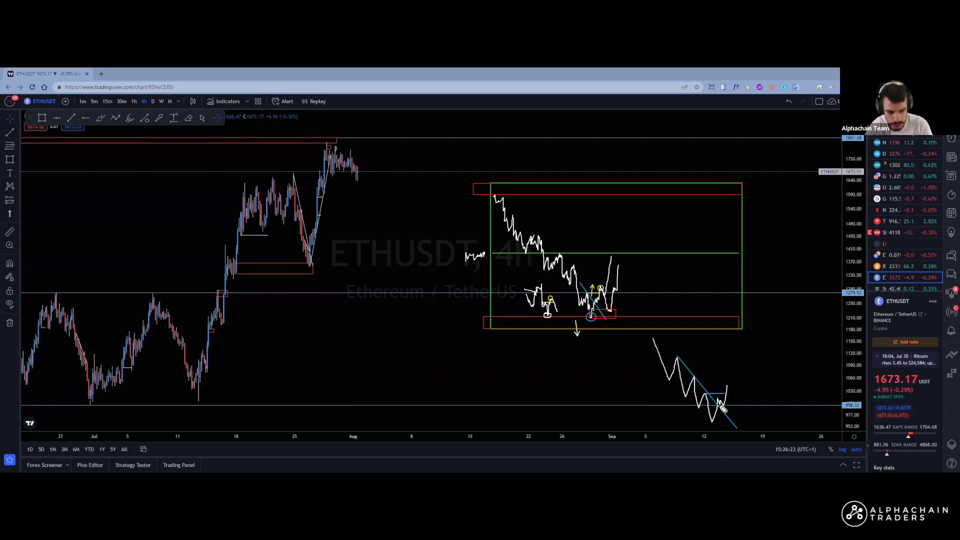
Sketch alternative drops and rallies from the end of the new falling path, undoing each one.
drag(719, 403, 749, 450)
key(ctrl+z)
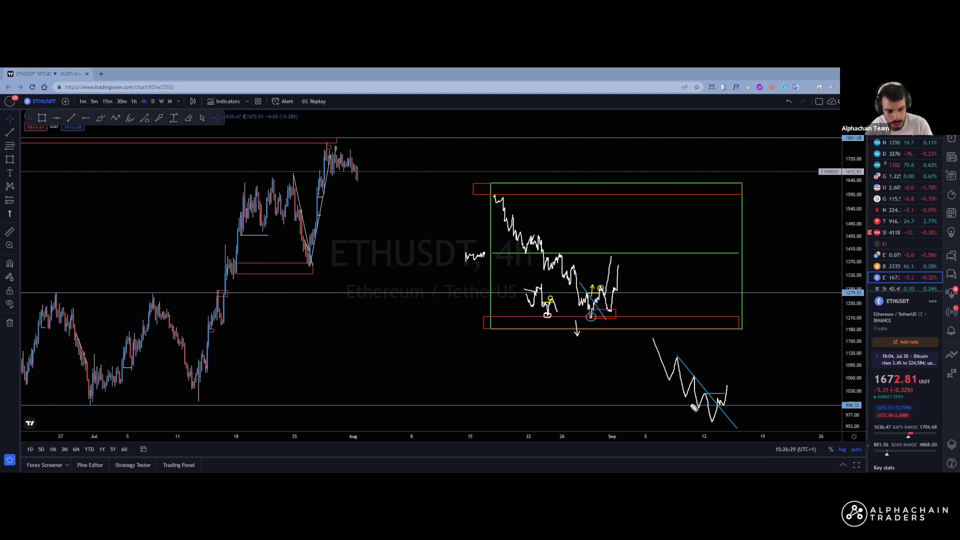
drag(719, 404, 735, 436)
key(ctrl+z)
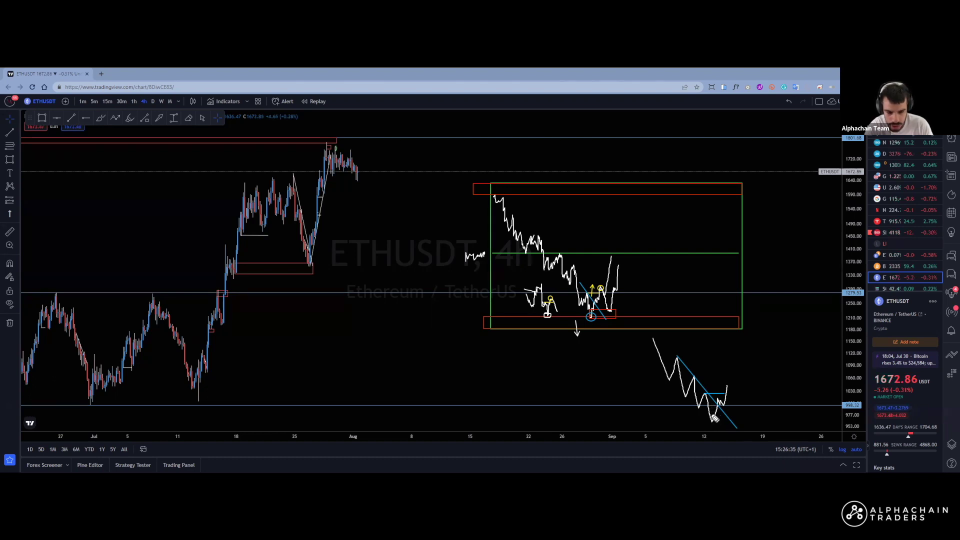
mouse_move(723, 411)
mouse_down()
mouse_move(725, 424)
mouse_move(735, 332)
mouse_up()
key(ctrl+z)
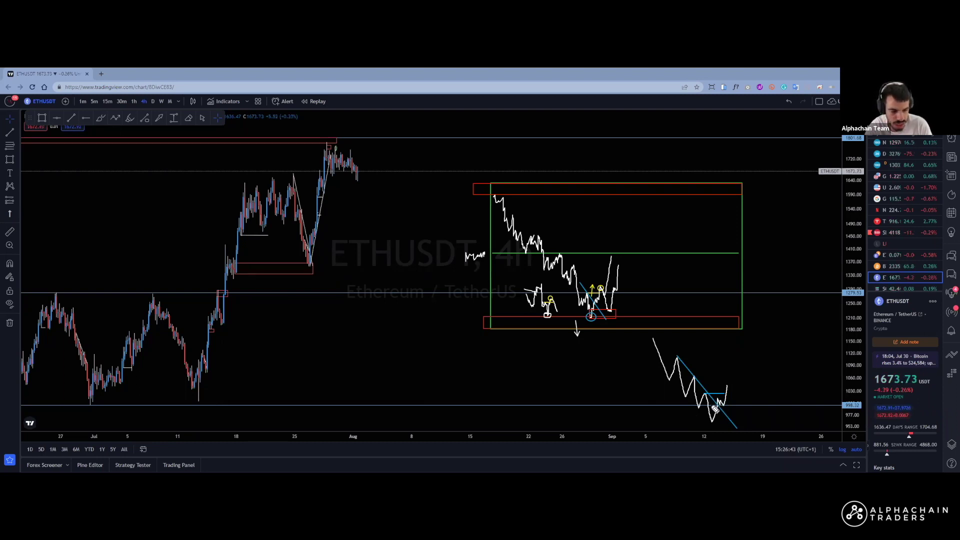
mouse_move(719, 410)
mouse_down()
mouse_move(721, 418)
mouse_move(736, 342)
mouse_up()
key(ctrl+z)
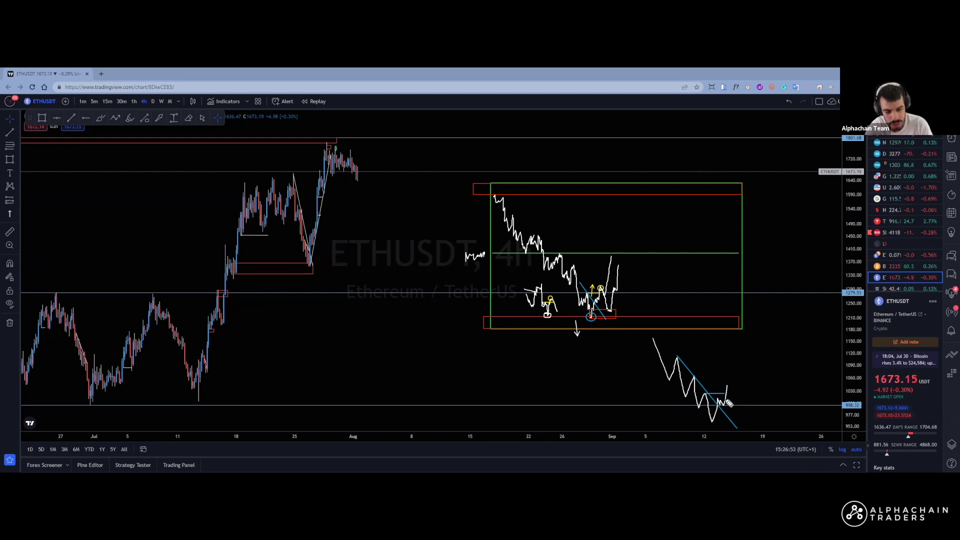
Sketch an orange pullback and rally at the path's end, and undo the rally stroke.
mouse_move(727, 387)
mouse_down()
mouse_move(730, 405)
mouse_move(728, 385)
mouse_up()
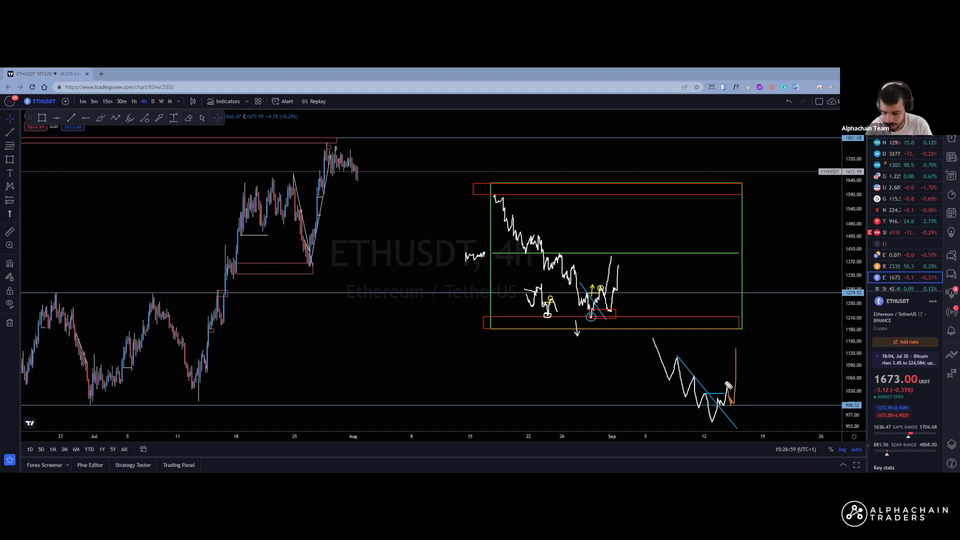
key(ctrl+z)
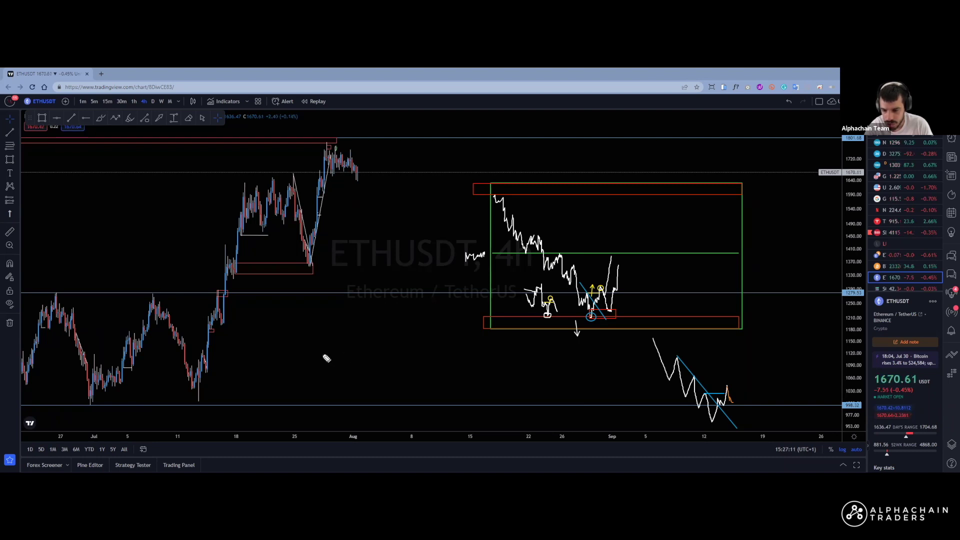
Sketch another falling price path under the older candles with a circled low, undo the yellow drop, and redraw the rebound up to the last lower high.
mouse_move(323, 328)
mouse_down()
mouse_move(335, 362)
mouse_move(349, 359)
mouse_move(362, 384)
mouse_move(377, 387)
mouse_move(388, 333)
mouse_move(405, 382)
mouse_move(426, 389)
mouse_move(435, 425)
mouse_move(450, 407)
mouse_up()
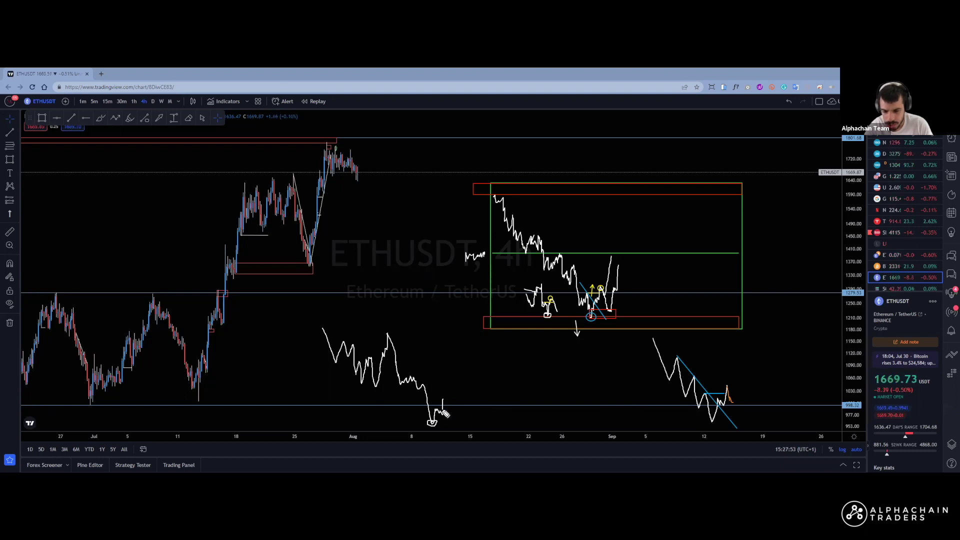
drag(448, 405, 453, 430)
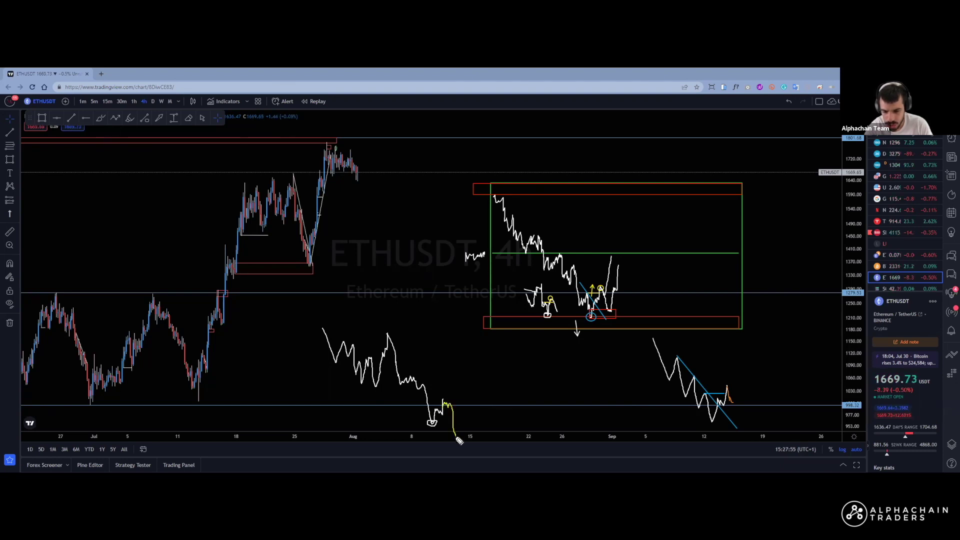
key(ctrl+z)
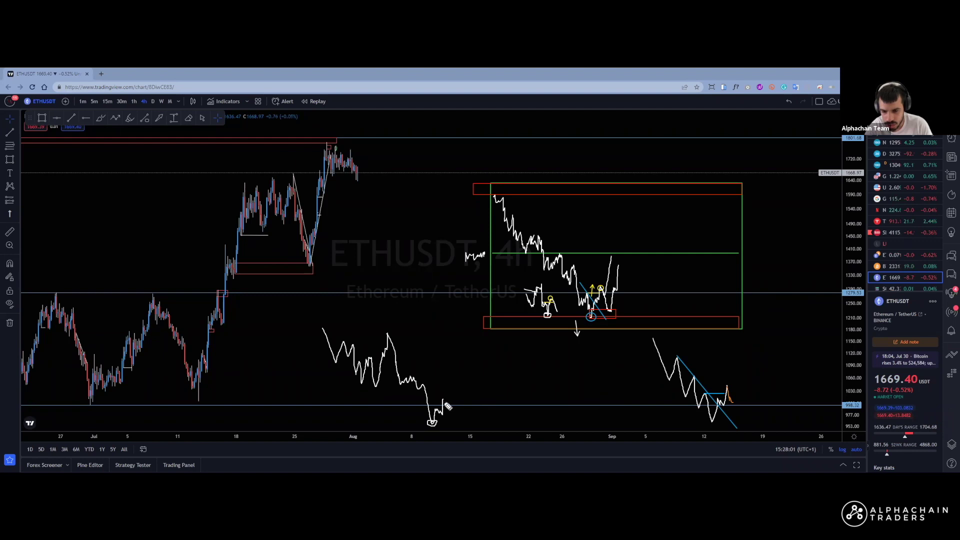
drag(444, 402, 455, 371)
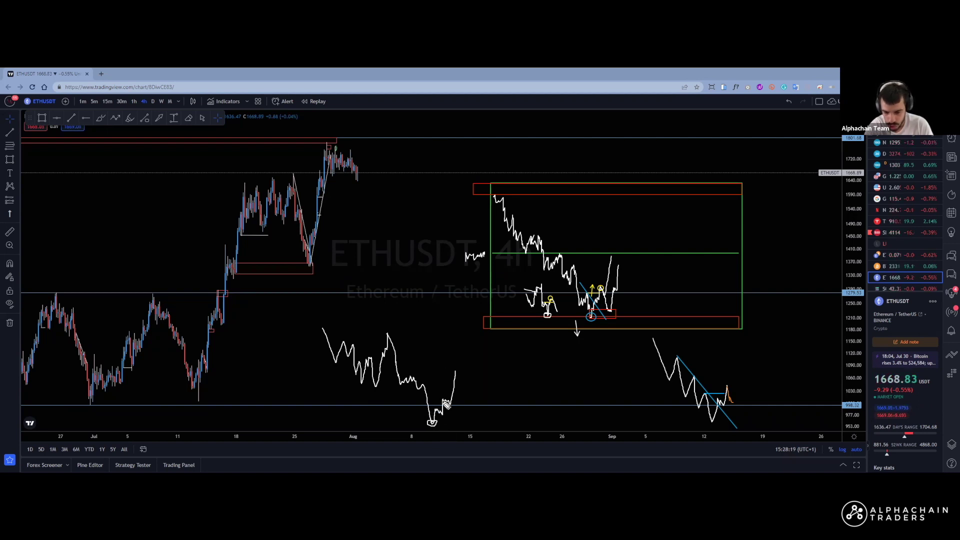
key(ctrl+z)
drag(446, 414, 455, 385)
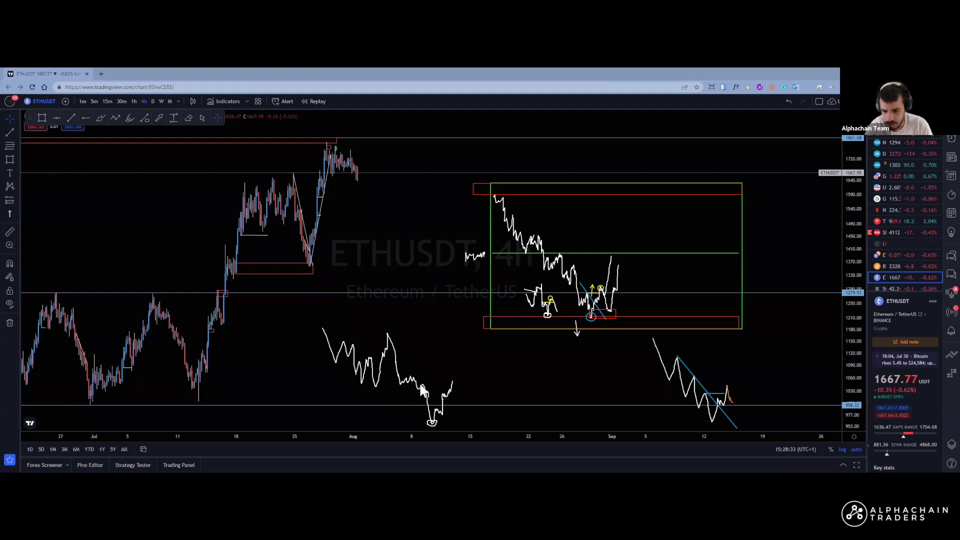
Mark the path's earlier high and last lower high with yellow lines, and circle its spike and the small pattern inside the range in yellow.
drag(421, 384, 446, 384)
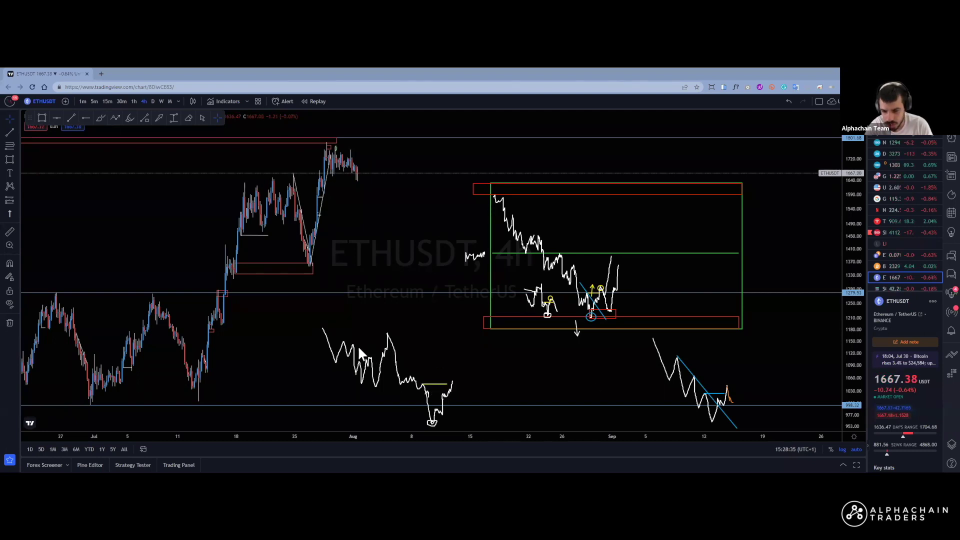
mouse_move(342, 339)
mouse_down()
mouse_move(394, 341)
mouse_move(386, 334)
mouse_move(389, 352)
mouse_up()
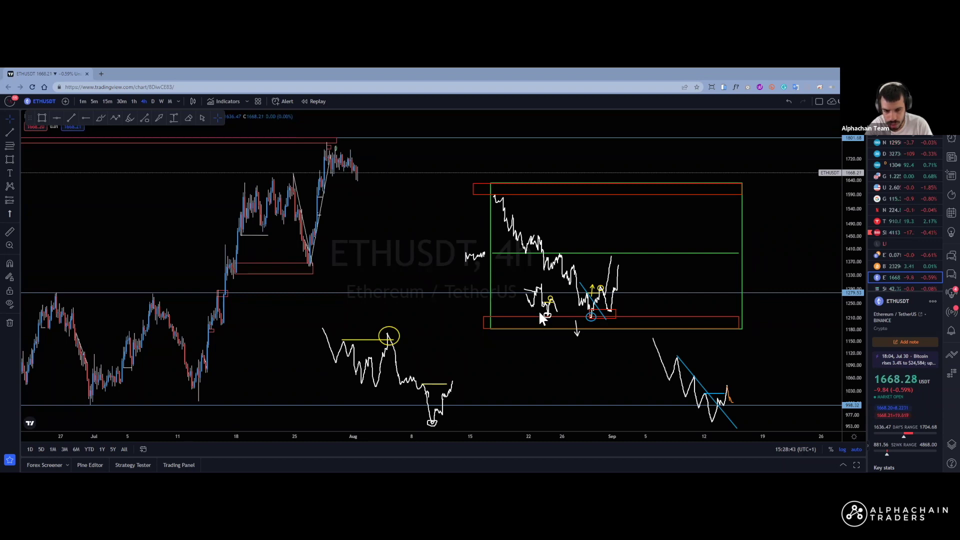
mouse_move(538, 311)
mouse_down()
mouse_move(521, 297)
mouse_move(519, 272)
mouse_move(547, 315)
mouse_move(550, 275)
mouse_up()
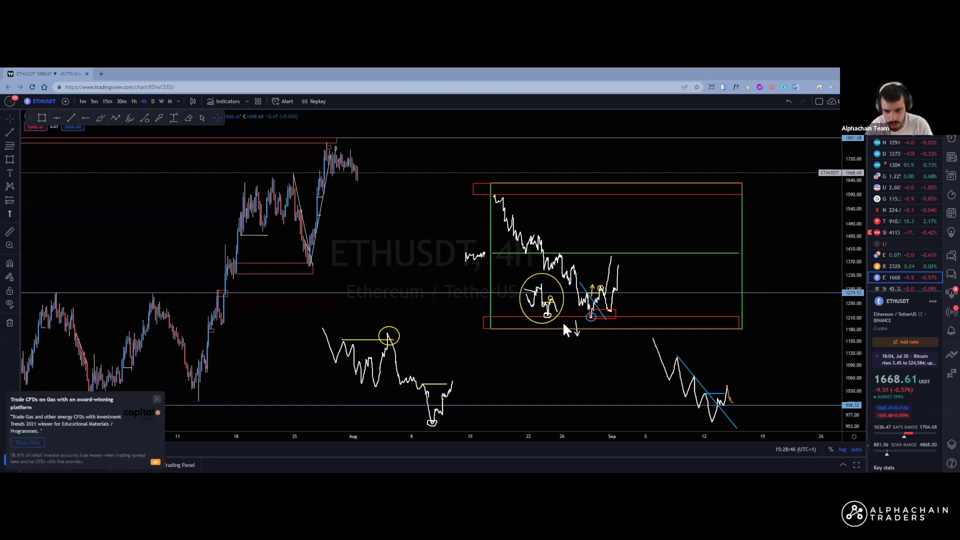
Dismiss the advertisement and the ad-free upgrade offer, and draw a blue horizontal line under the path's earlier lows.
click(156, 399)
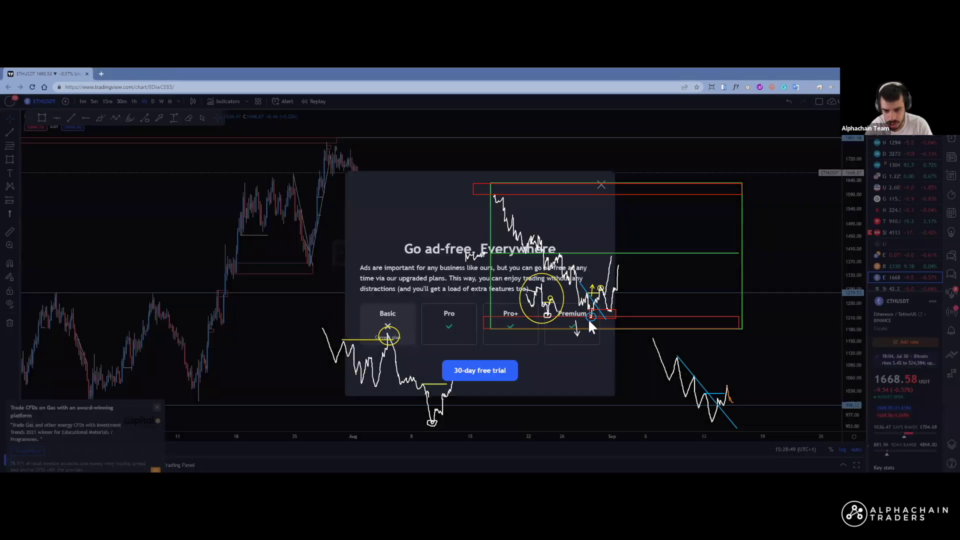
click(601, 185)
click(591, 316)
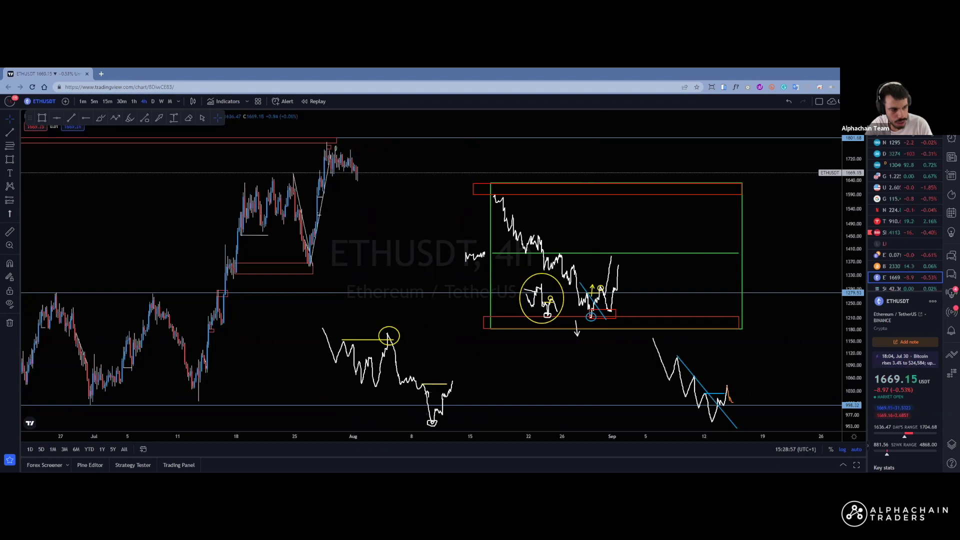
mouse_move(337, 385)
mouse_down()
mouse_move(428, 386)
mouse_move(364, 374)
mouse_move(368, 386)
mouse_move(358, 386)
mouse_move(420, 389)
mouse_up()
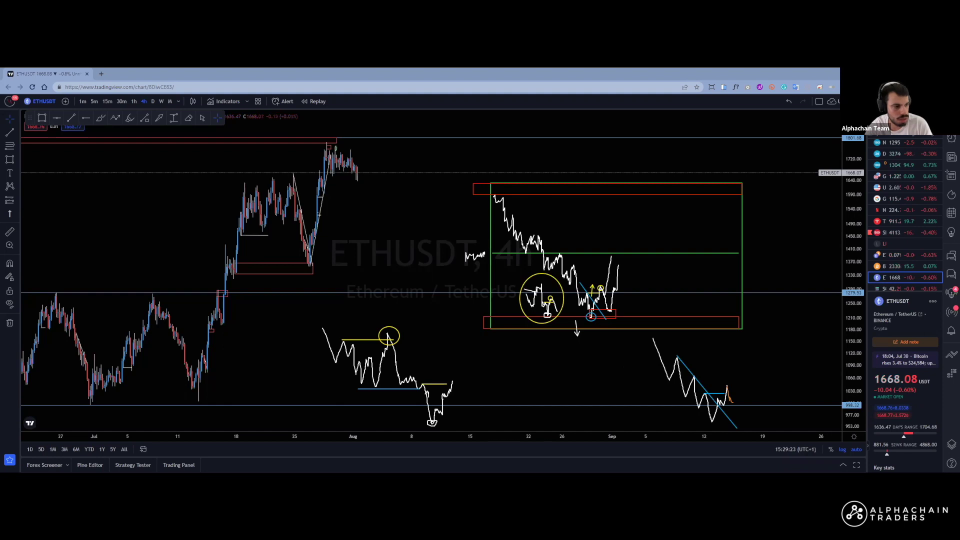
Undo the rebound from the circled low and redraw it with a short pause and a rally above the yellow line.
key(ctrl+z)
key(ctrl+z)
key(ctrl+z)
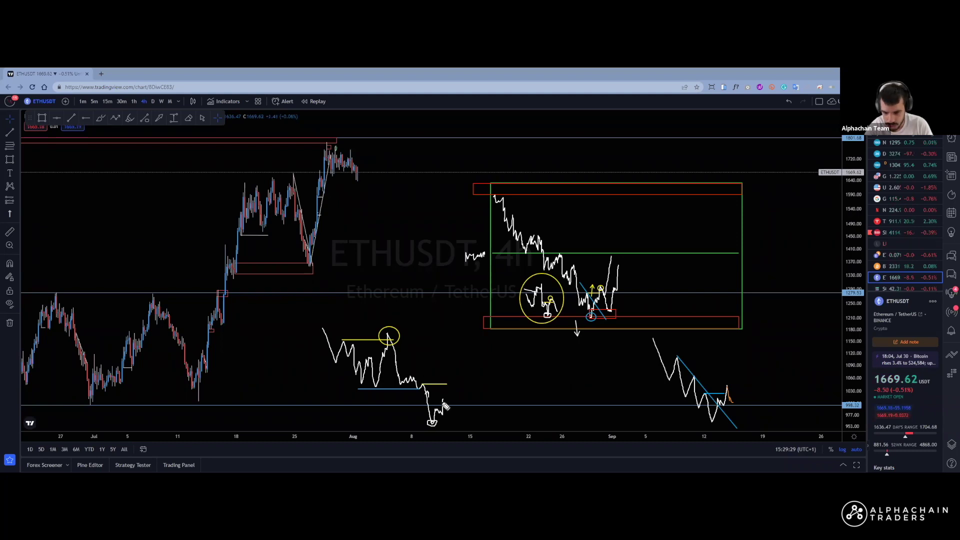
drag(446, 400, 462, 348)
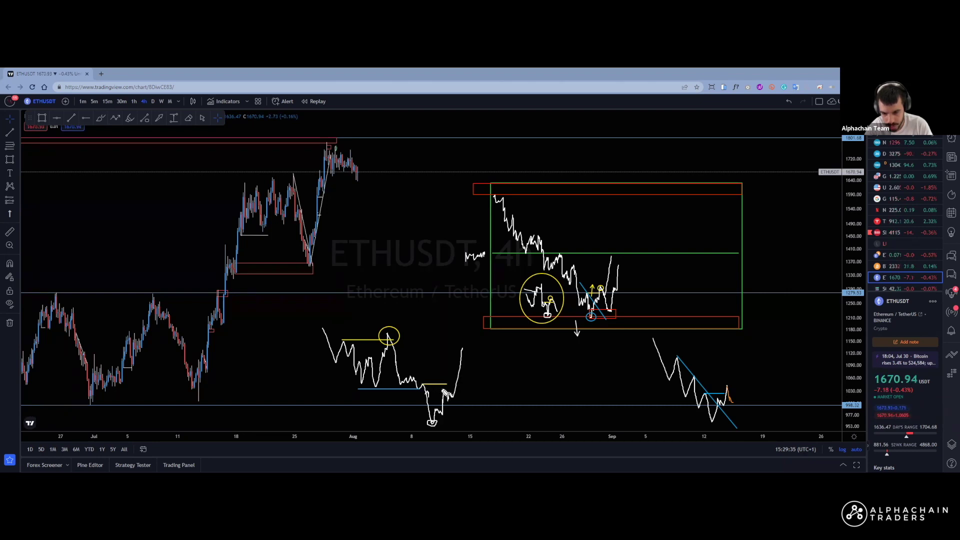
key(ctrl+z)
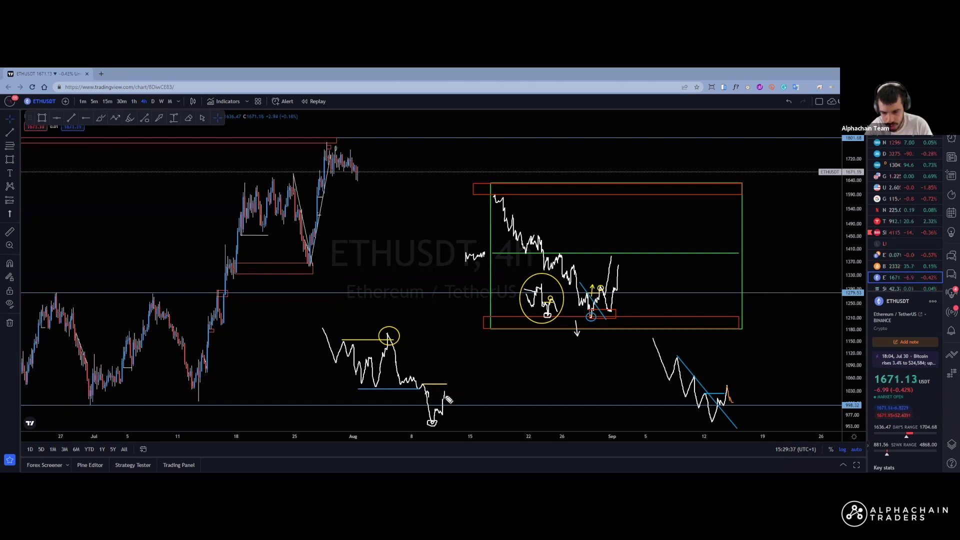
drag(455, 396, 459, 366)
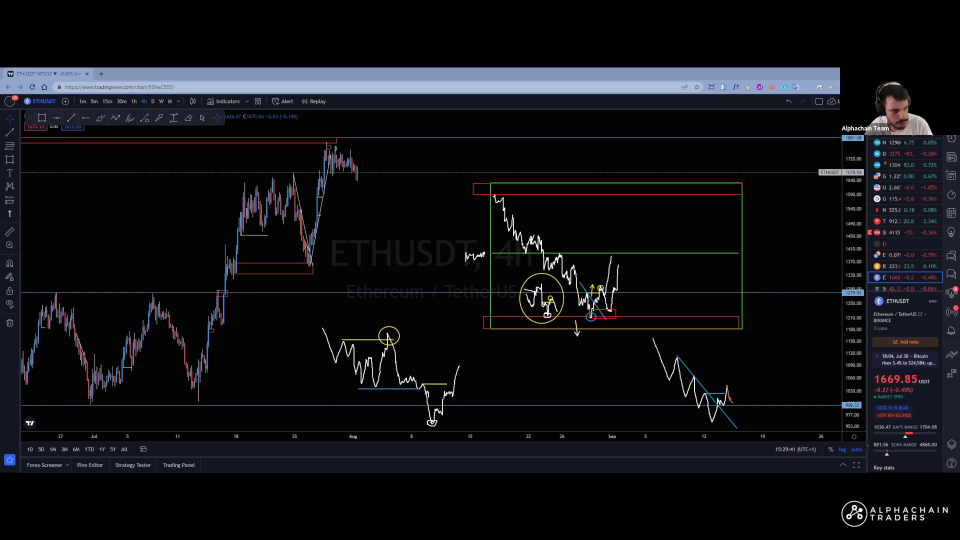
Box the circled low and the rebound's pause as red zones, and undo the trial stroke above them.
mouse_move(429, 423)
mouse_down()
mouse_move(482, 410)
mouse_move(490, 392)
mouse_up()
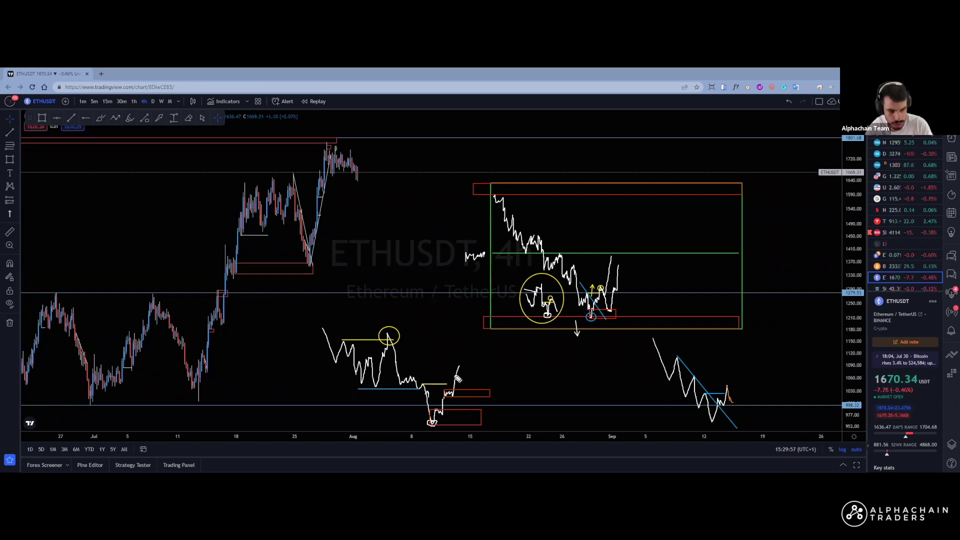
mouse_move(464, 373)
mouse_down()
mouse_move(492, 252)
mouse_move(457, 328)
mouse_up()
key(ctrl+z)
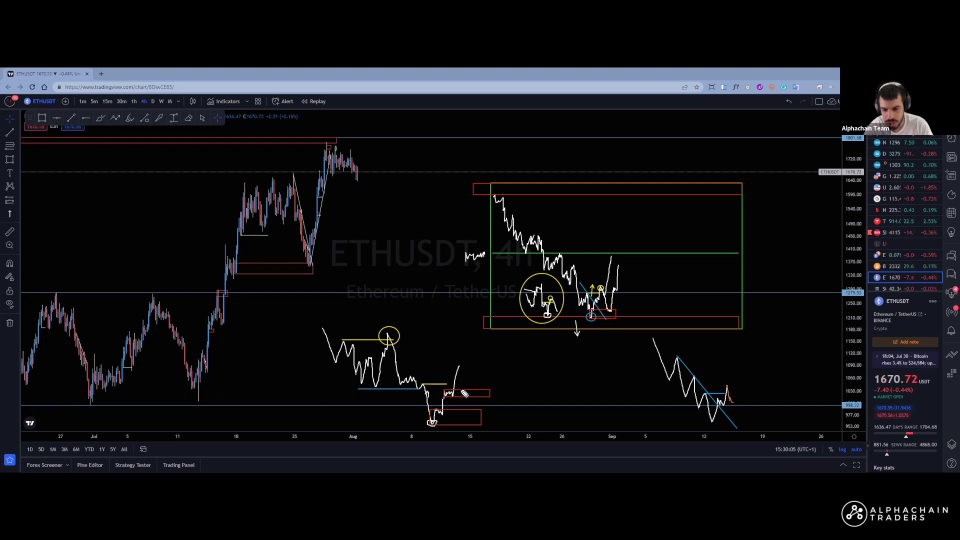
Extend the path with a pullback to the upper small red zone and a rally, marking that zone in orange and the lower one in blue.
mouse_move(459, 367)
mouse_down()
mouse_move(475, 388)
mouse_move(481, 340)
mouse_up()
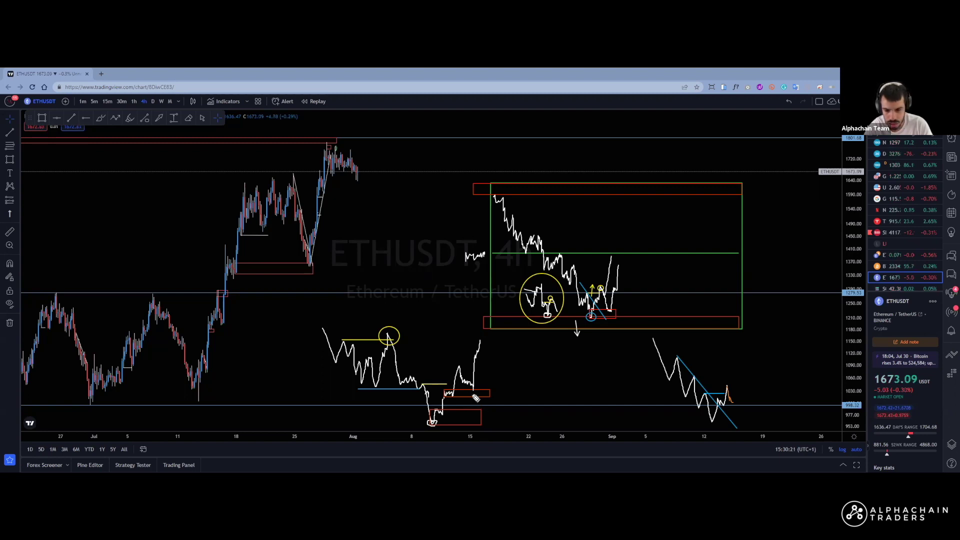
drag(474, 396, 477, 393)
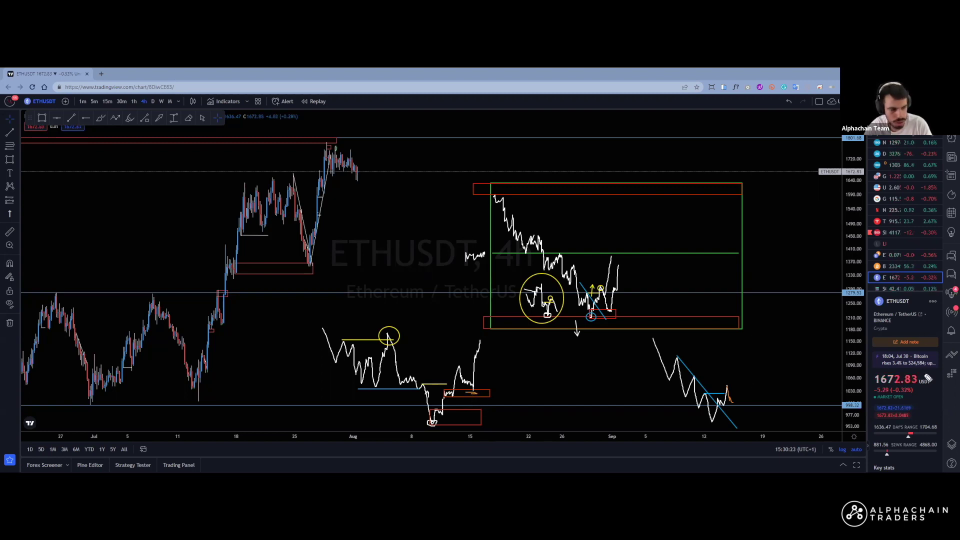
drag(460, 418, 450, 418)
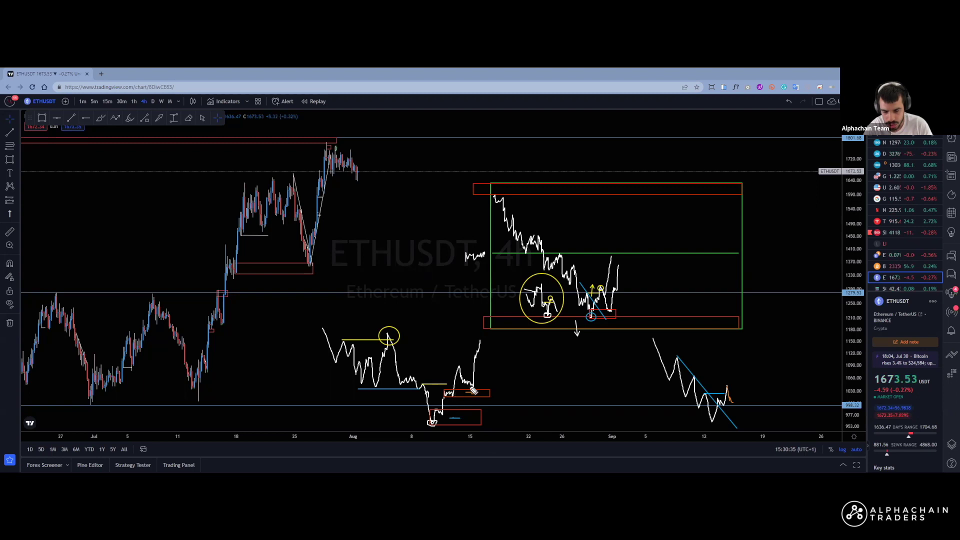
Extend the path up into the range's lower red zone, add a pullback, and draw a long rising line across the range to its upper red zone.
drag(492, 359, 499, 318)
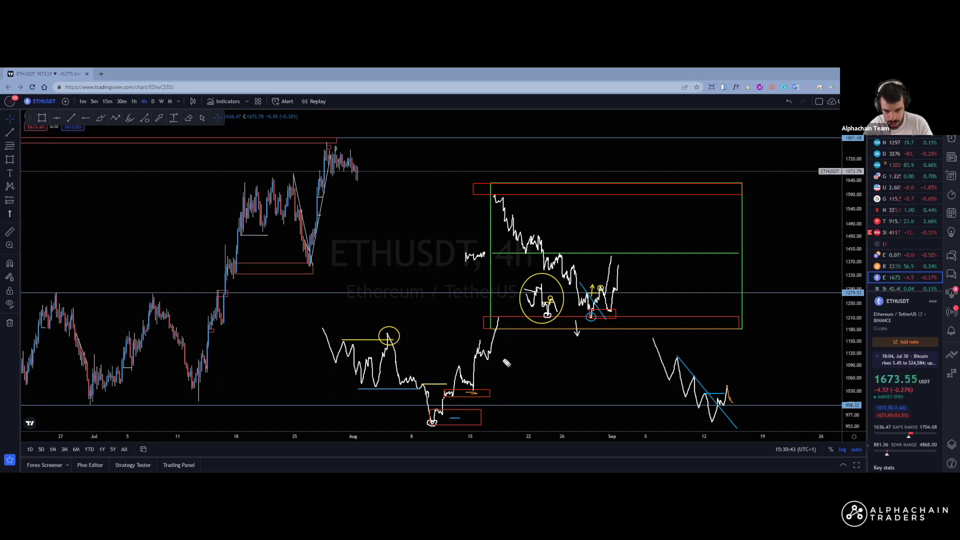
drag(500, 322, 509, 356)
drag(513, 304, 560, 181)
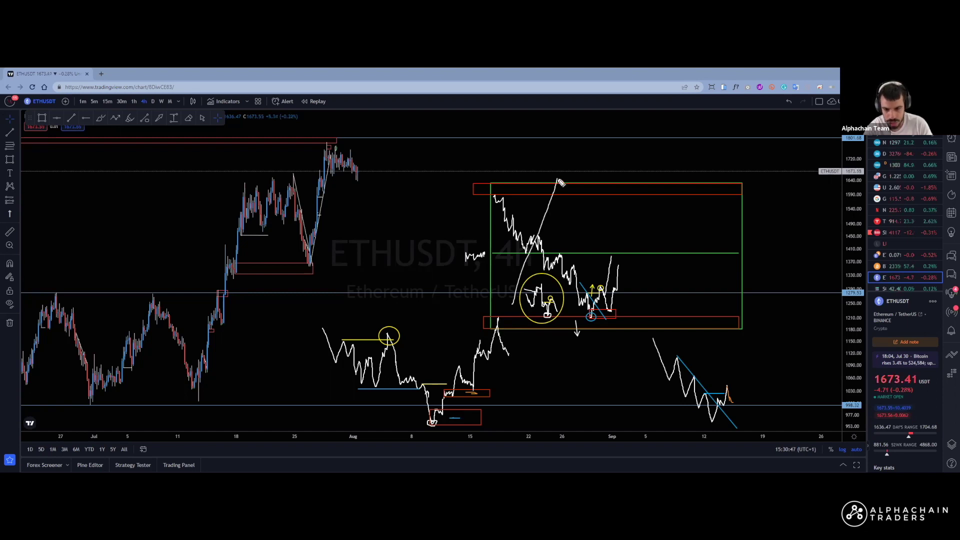
Undo the long rising line and redraw the pullback as a second spike into the range's lower zone, followed by a drop and short consolidation.
key(ctrl+z)
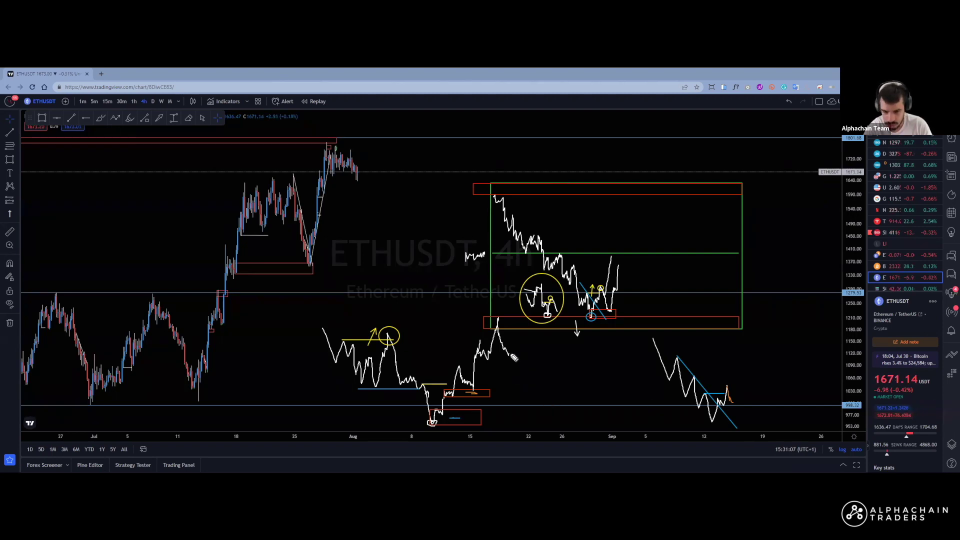
drag(513, 370, 517, 376)
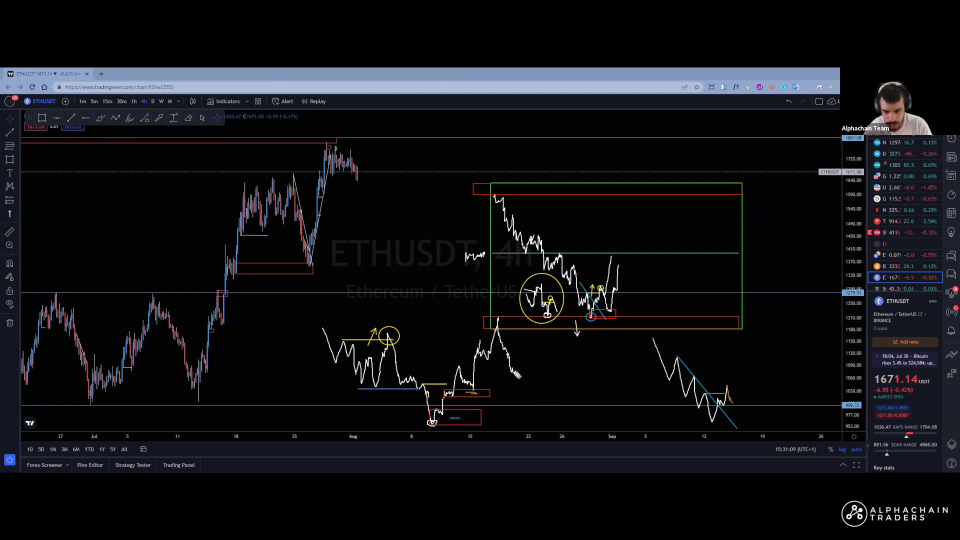
key(ctrl+z)
mouse_move(509, 358)
mouse_down()
mouse_move(515, 311)
mouse_move(523, 381)
mouse_move(537, 385)
mouse_up()
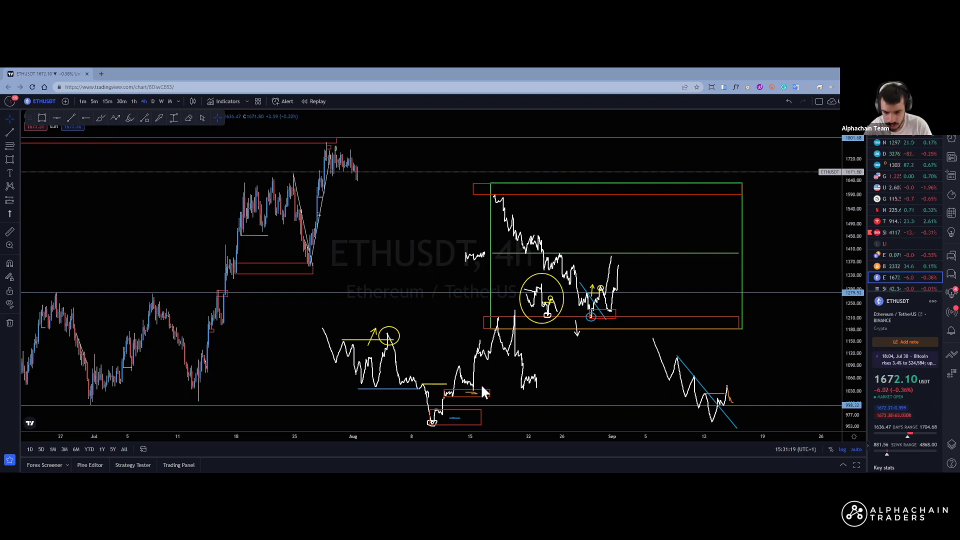
Box the consolidation level as a red zone, extend the path slightly upward, and add a green check mark between the two small zones.
drag(473, 382, 543, 392)
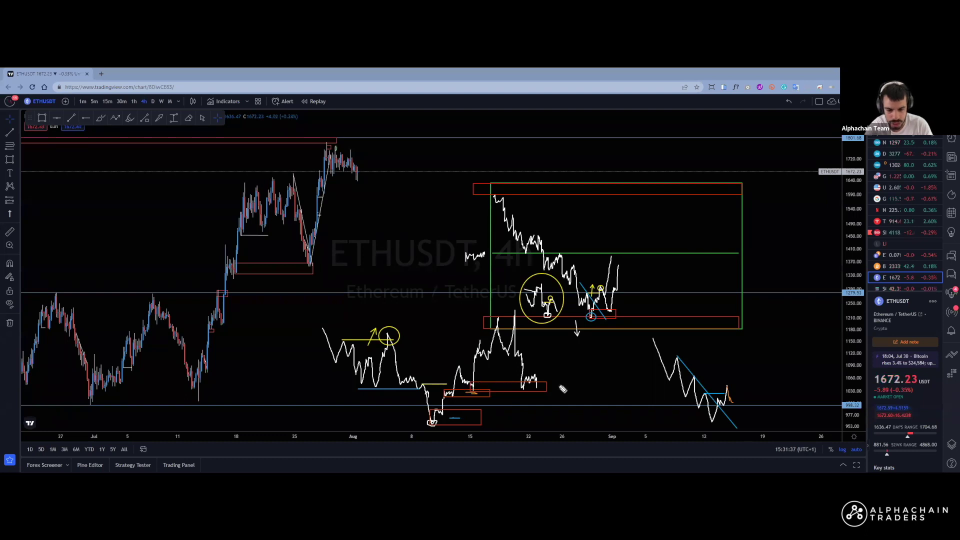
drag(542, 388, 544, 366)
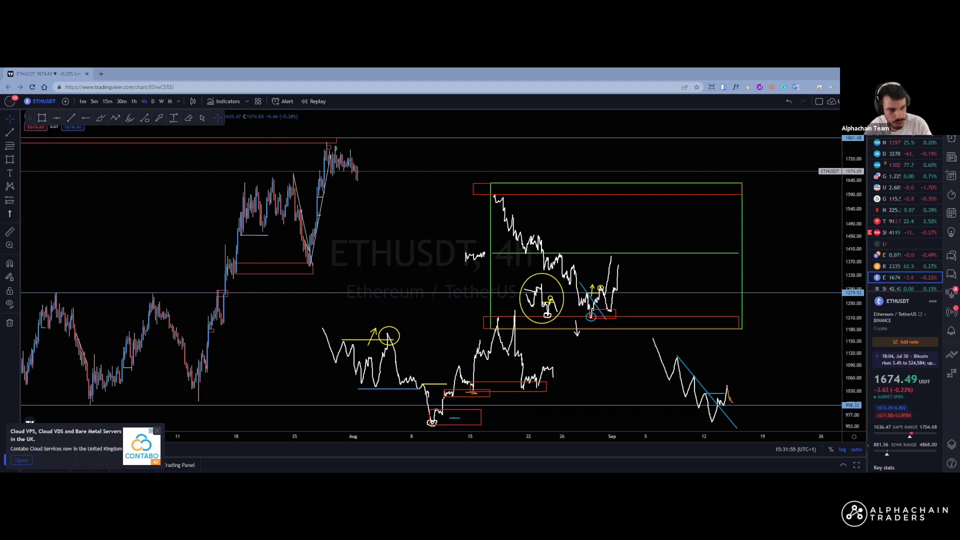
drag(449, 400, 460, 399)
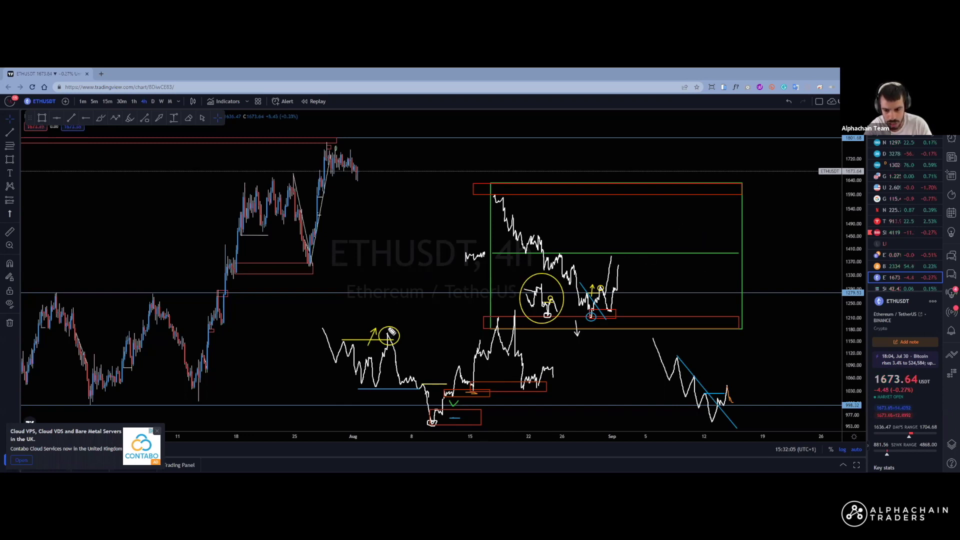
Undo the trial stroke near the upper yellow line and dismiss the advertisement.
mouse_move(358, 345)
mouse_down()
mouse_move(358, 331)
mouse_move(369, 333)
mouse_up()
key(ctrl+z)
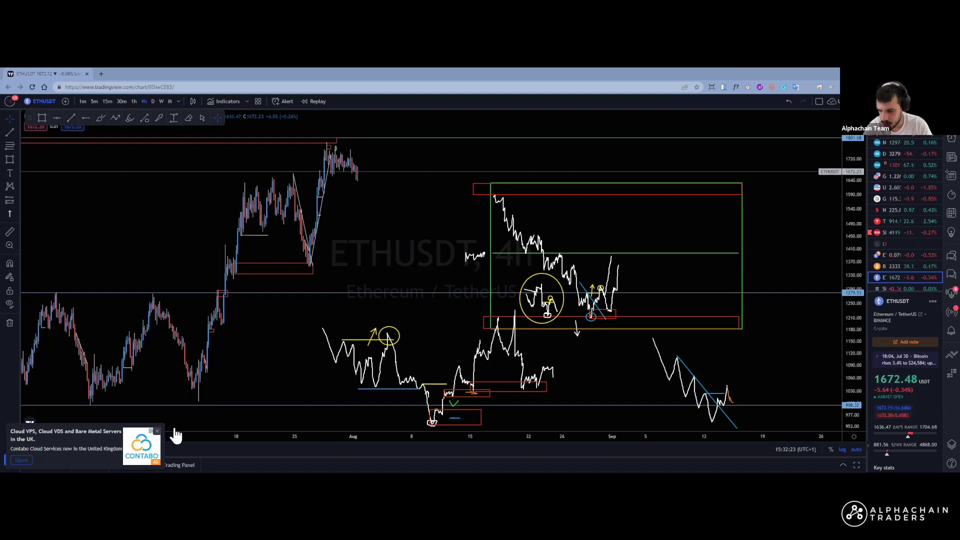
click(157, 431)
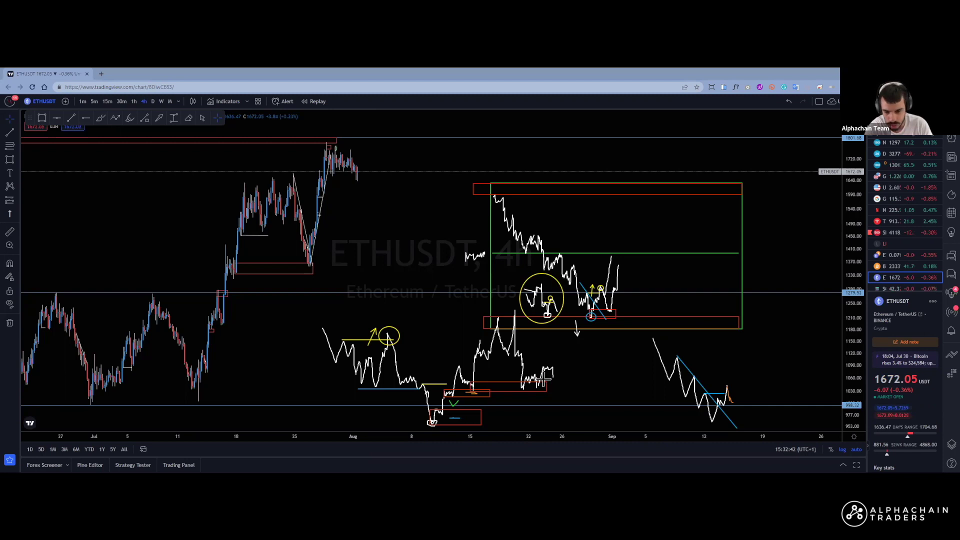
Extend the path with a drop below the newest red zone and a rebound above it, undoing the overlong rally stroke.
mouse_move(552, 376)
mouse_down()
mouse_move(566, 396)
mouse_move(560, 404)
mouse_move(582, 390)
mouse_up()
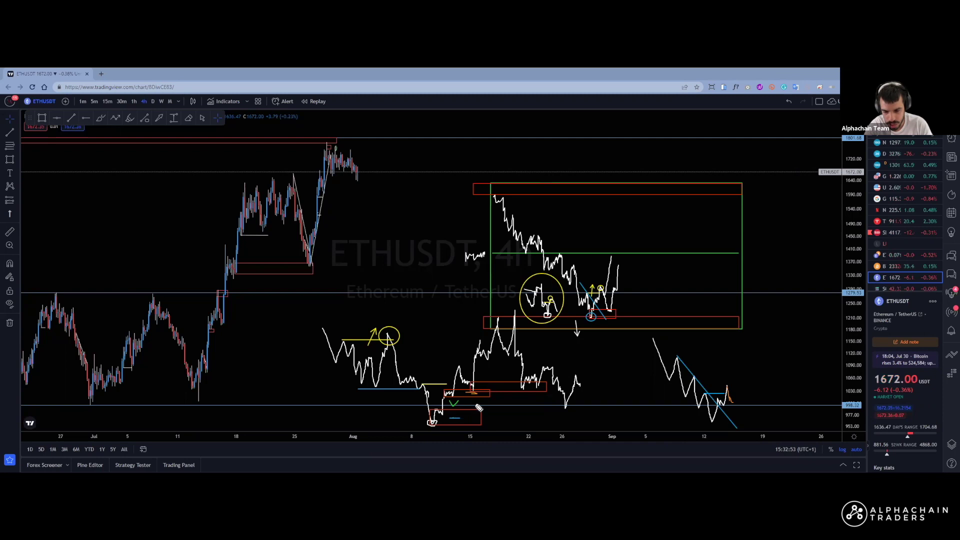
drag(579, 385, 625, 296)
key(ctrl+z)
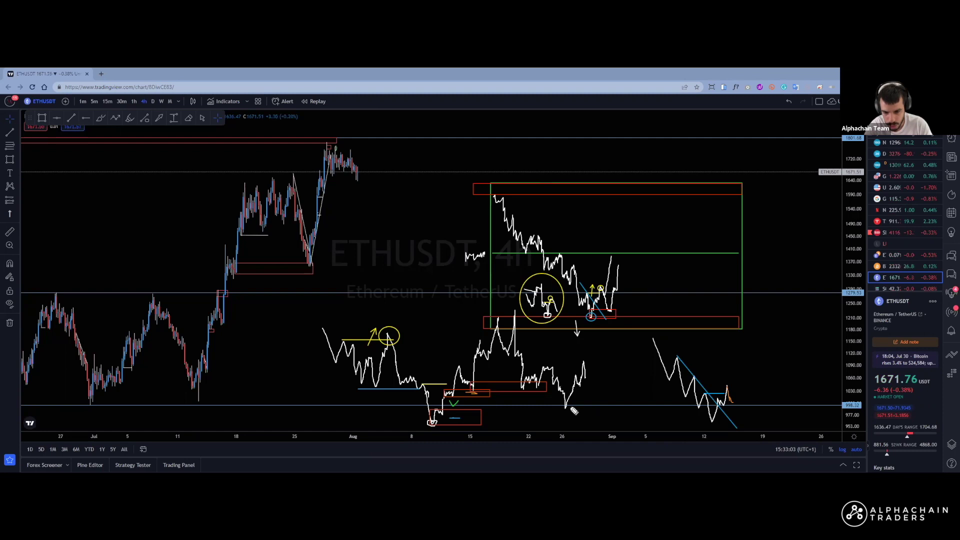
Try out yellow trend and level lines over the path's latest drop.
mouse_move(572, 403)
mouse_down()
mouse_move(563, 415)
mouse_move(556, 394)
mouse_move(574, 377)
mouse_move(551, 369)
mouse_move(573, 401)
mouse_up()
key(ctrl+z)
mouse_move(714, 369)
mouse_down()
mouse_move(655, 366)
mouse_move(740, 423)
mouse_move(752, 385)
mouse_move(715, 360)
mouse_up()
key(ctrl+z)
key(ctrl+z)
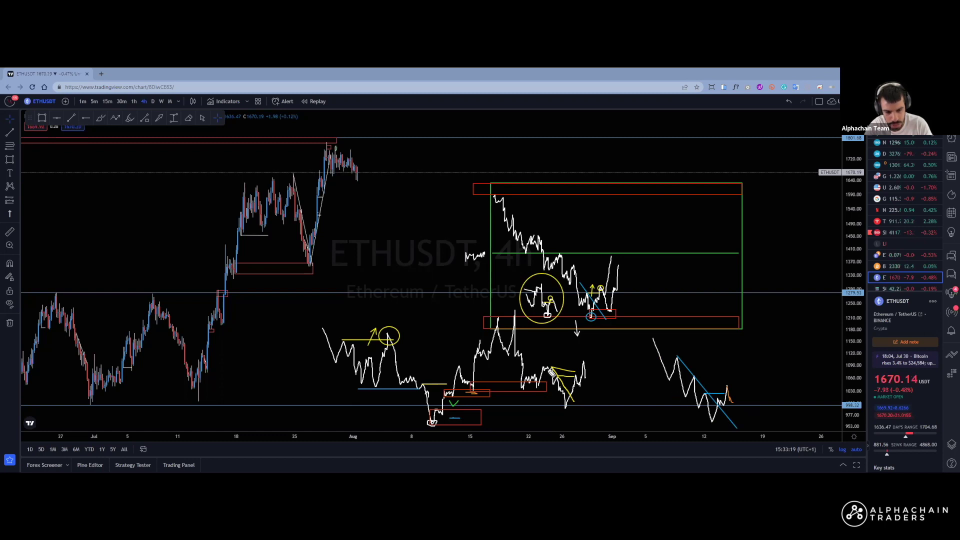
mouse_move(557, 370)
mouse_down()
mouse_move(550, 405)
mouse_move(569, 368)
mouse_up()
key(ctrl+z)
Loop the whole lower price path in yellow, and undo the loop and the yellow lines on the latest drop.
mouse_move(430, 298)
mouse_down()
mouse_move(464, 434)
mouse_move(569, 414)
mouse_up()
drag(595, 334, 444, 305)
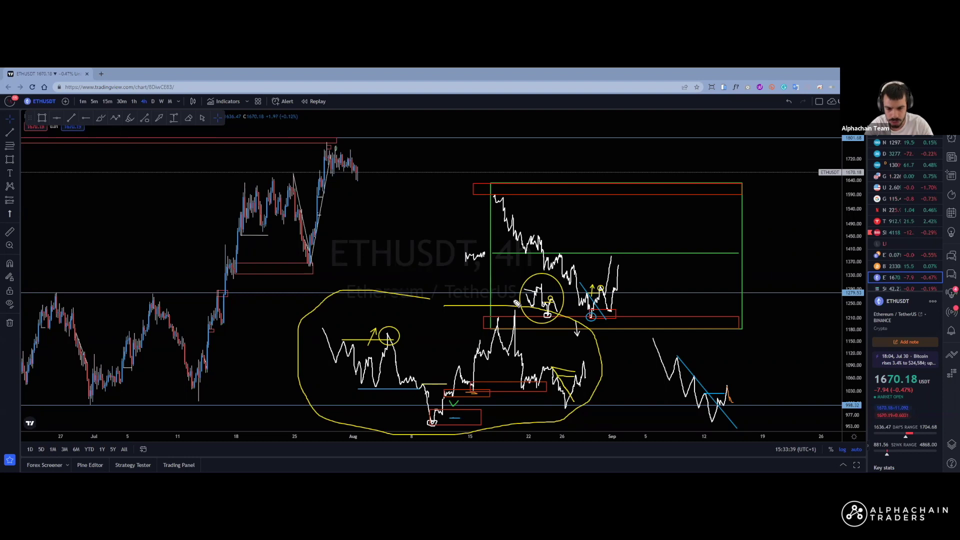
key(ctrl+z)
key(ctrl+z)
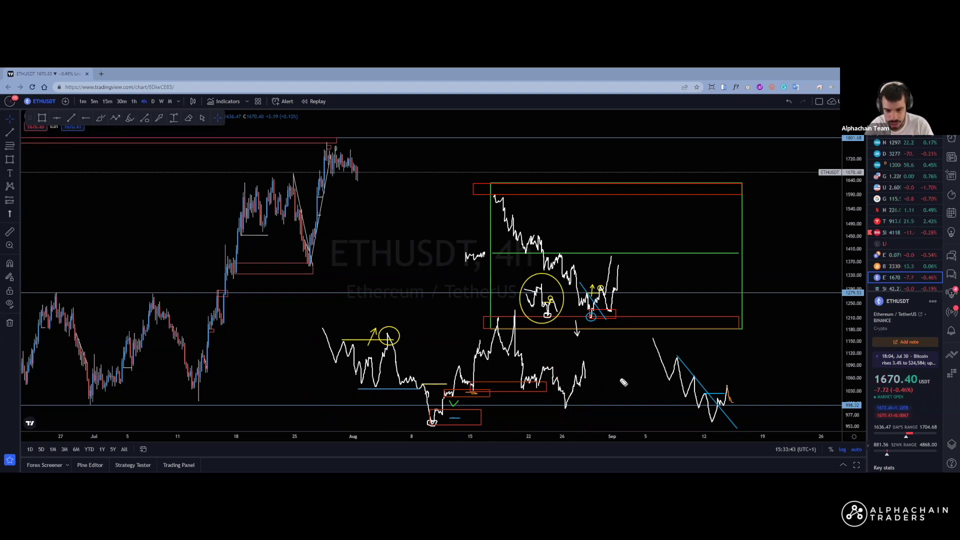
Mark the level above the latest low with a short yellow line, and extend the path in a rally toward the range's lower zone.
drag(586, 375, 599, 336)
key(ctrl+z)
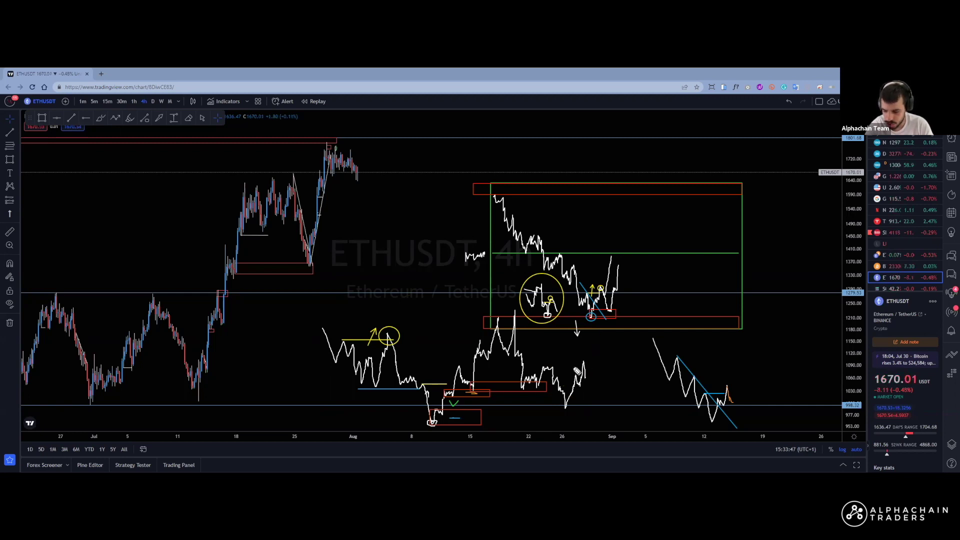
drag(554, 374, 581, 373)
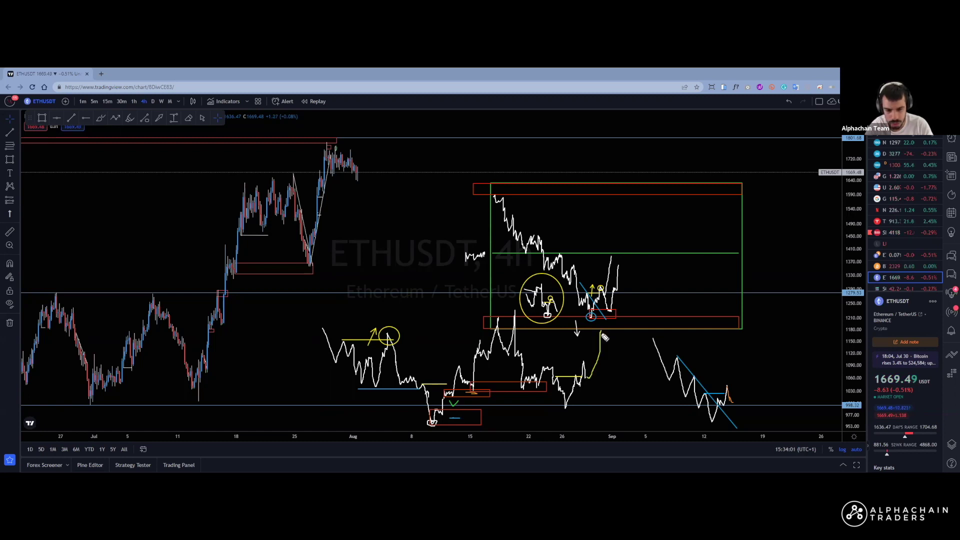
mouse_move(583, 371)
mouse_down()
mouse_move(586, 381)
mouse_move(605, 332)
mouse_up()
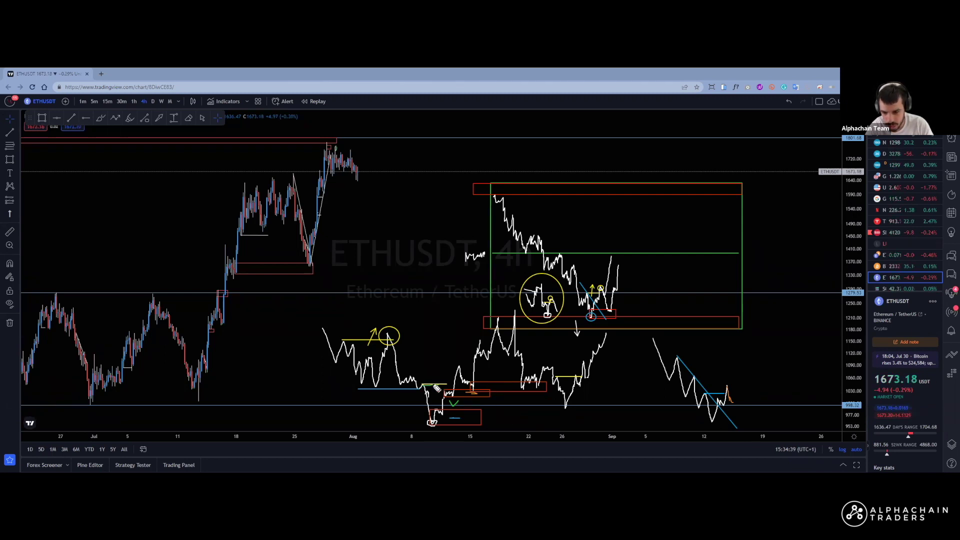
Undo the trial stroke on the drop, and circle in green the point just before the path's sharp fall.
mouse_move(414, 387)
mouse_down()
mouse_move(383, 388)
mouse_move(430, 386)
mouse_move(421, 384)
mouse_move(429, 423)
mouse_up()
key(ctrl+z)
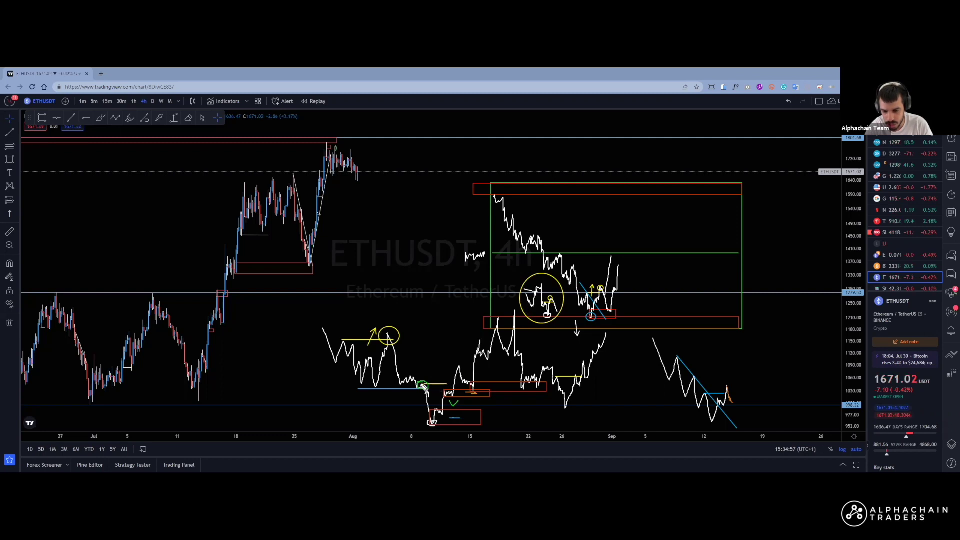
drag(429, 390, 426, 388)
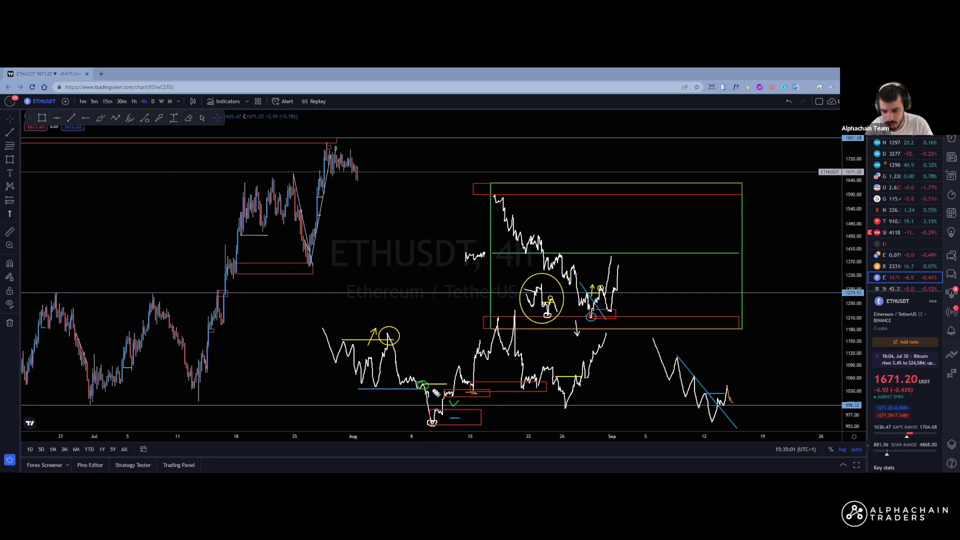
Try a horizontal green level line through the green circle across to the latest low, and undo it.
drag(508, 358, 543, 384)
key(ctrl+z)
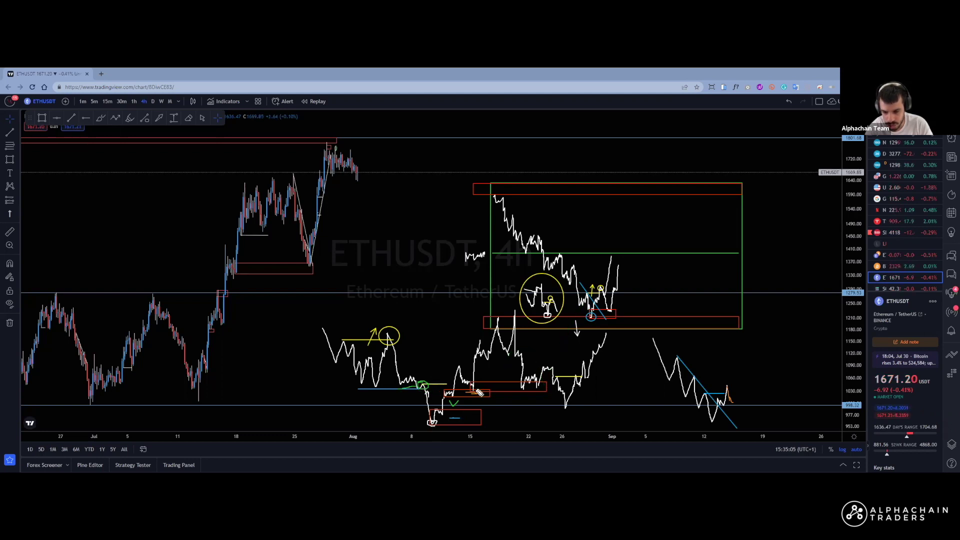
drag(403, 390, 569, 388)
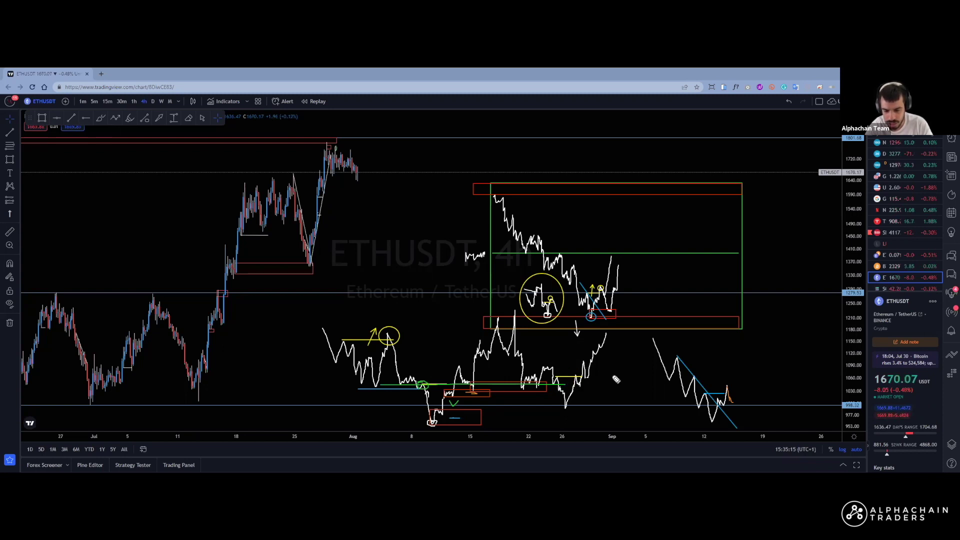
key(ctrl+z)
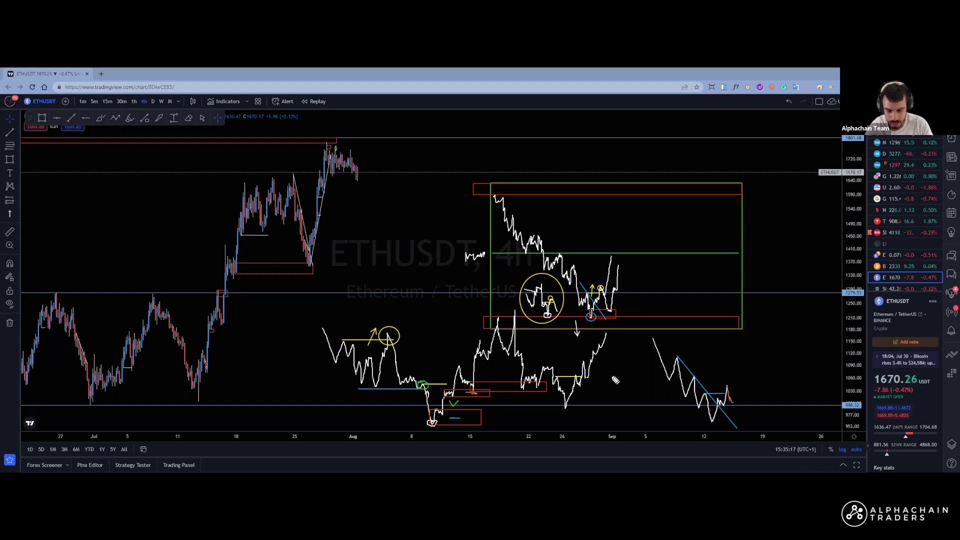
Loop the whole lower price path in green, and undo the loop.
mouse_move(422, 303)
mouse_down()
mouse_move(310, 310)
mouse_move(320, 406)
mouse_move(456, 446)
mouse_up()
mouse_move(554, 450)
mouse_down()
mouse_move(657, 355)
mouse_move(565, 314)
mouse_move(434, 295)
mouse_up()
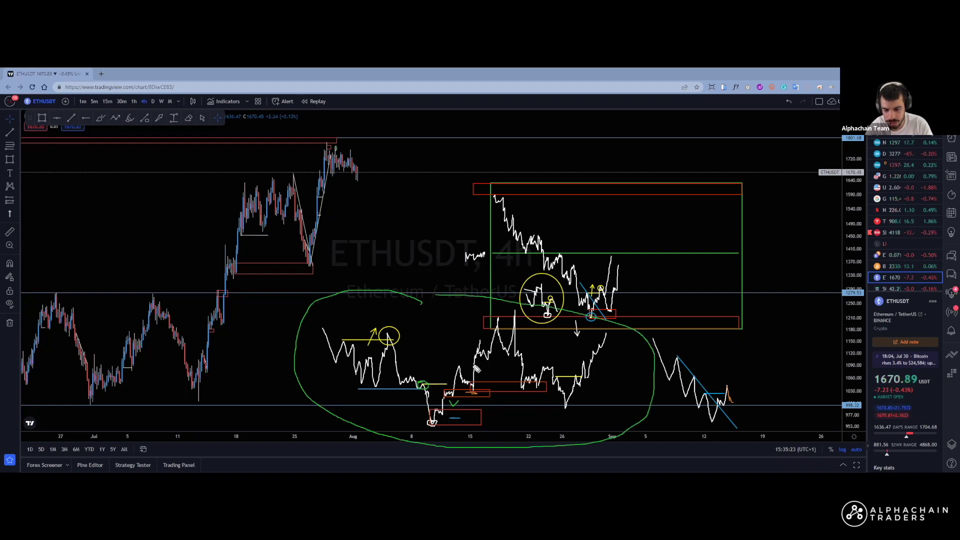
key(ctrl+z)
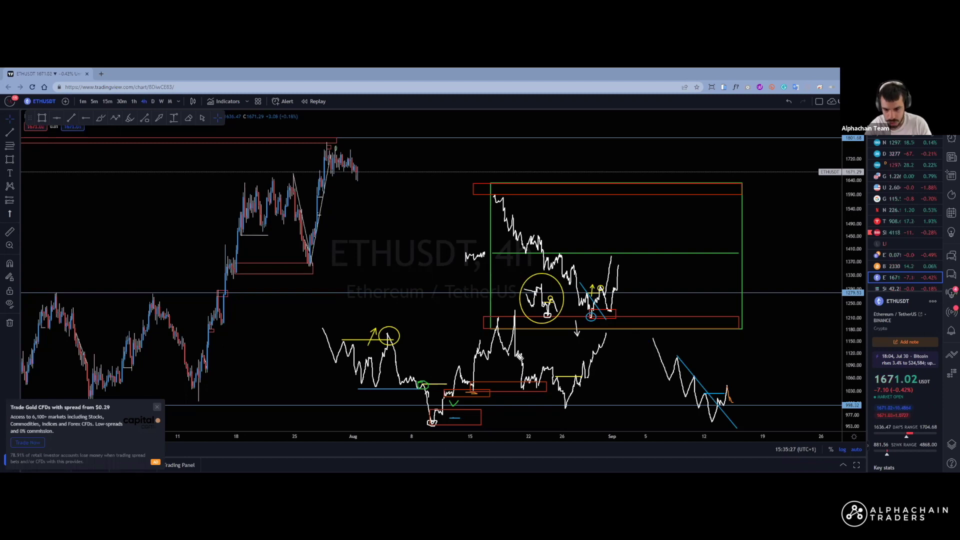
Dismiss the advertisement and close the accidentally opened symbol search.
click(157, 408)
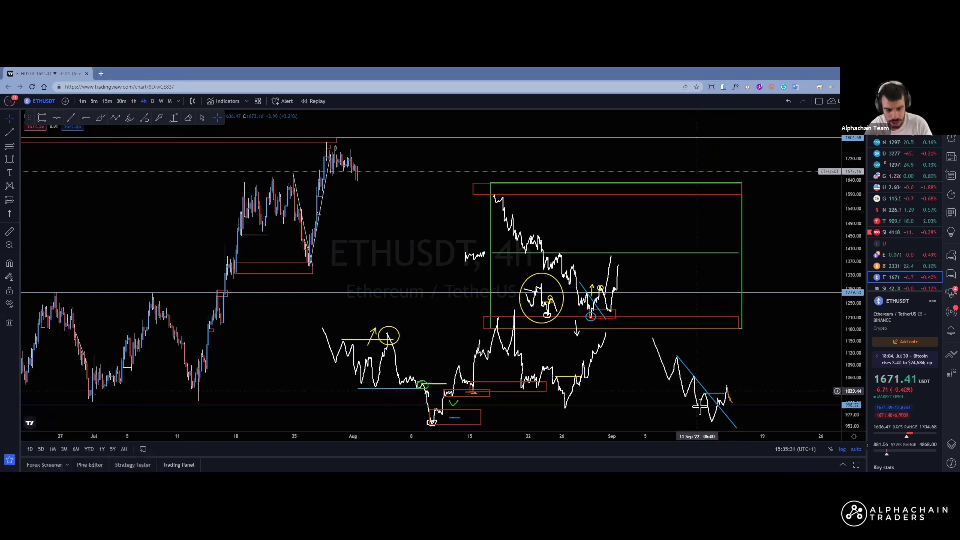
text(E)
drag(699, 432, 702, 431)
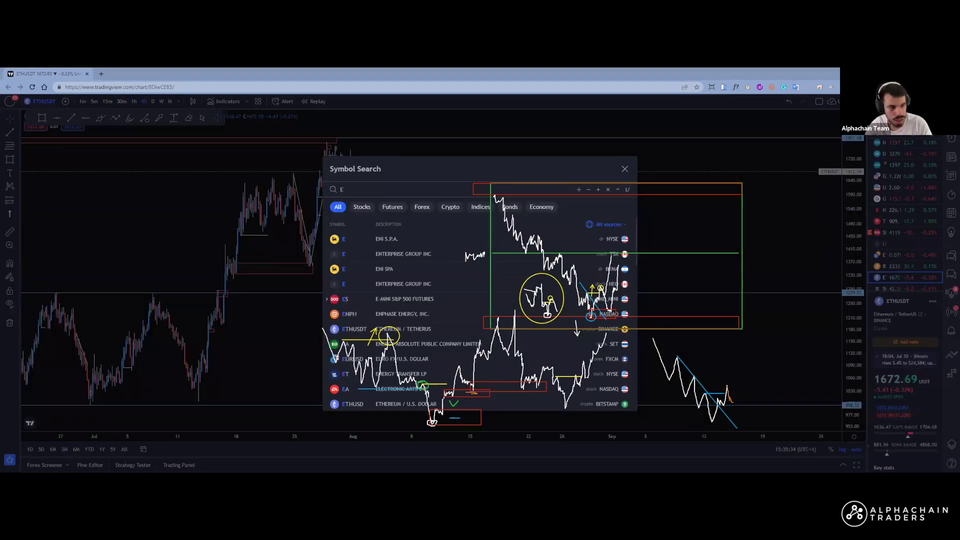
click(625, 170)
mouse_move(583, 300)
mouse_down()
mouse_move(596, 320)
mouse_move(595, 290)
mouse_move(580, 296)
mouse_up()
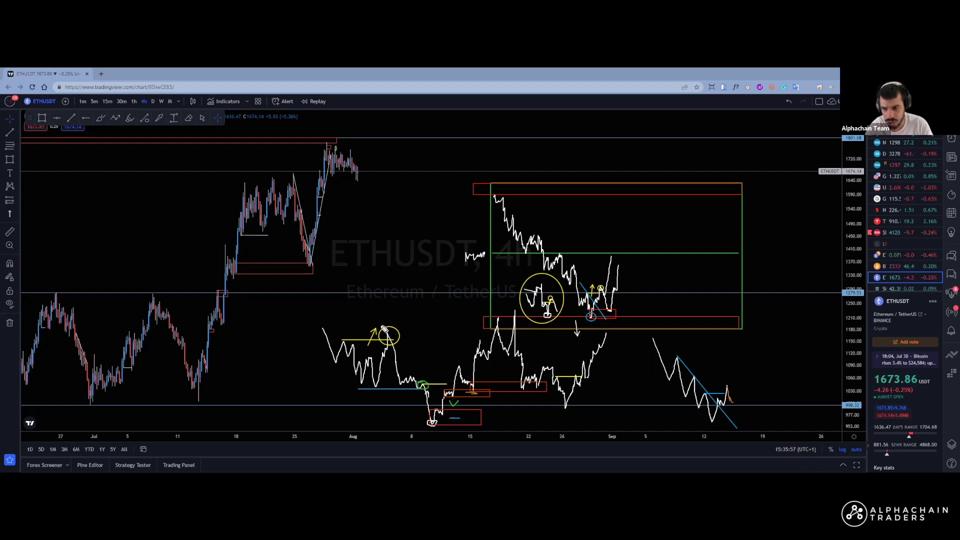
Temporarily circle the real chart's latest peak in green and mark its early low, removing the marks.
mouse_move(347, 148)
mouse_down()
mouse_move(324, 155)
mouse_move(358, 150)
mouse_move(331, 162)
mouse_up()
drag(346, 275, 388, 283)
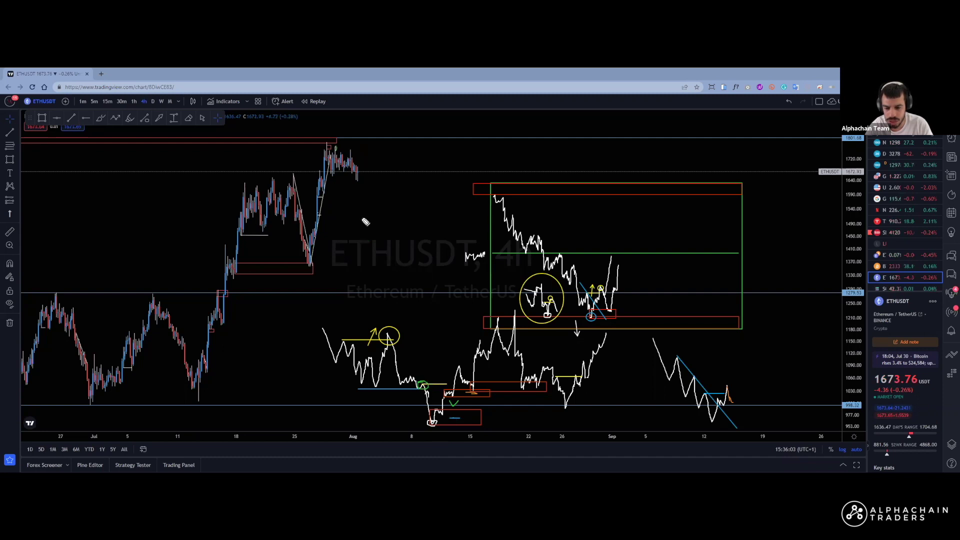
mouse_move(331, 144)
mouse_down()
mouse_move(350, 156)
mouse_move(334, 146)
mouse_up()
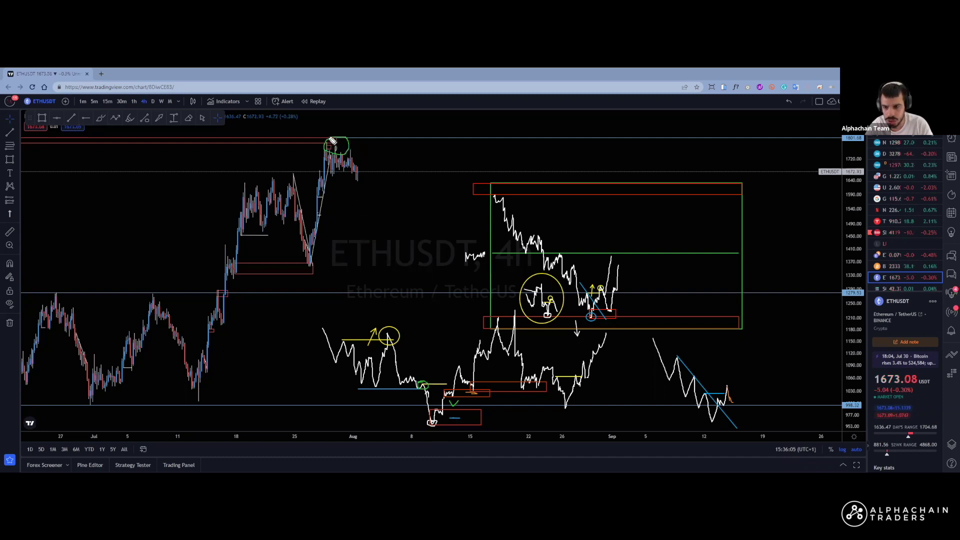
drag(36, 397, 13, 406)
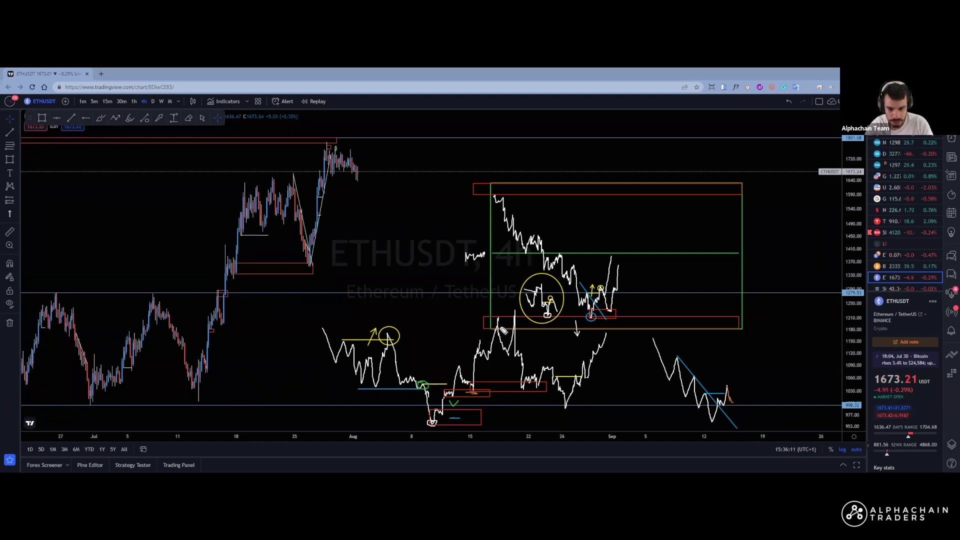
Temporarily mark the path's spike into the lower zone and draw a green level line from the yellow-circled high, undoing both.
drag(508, 319, 516, 308)
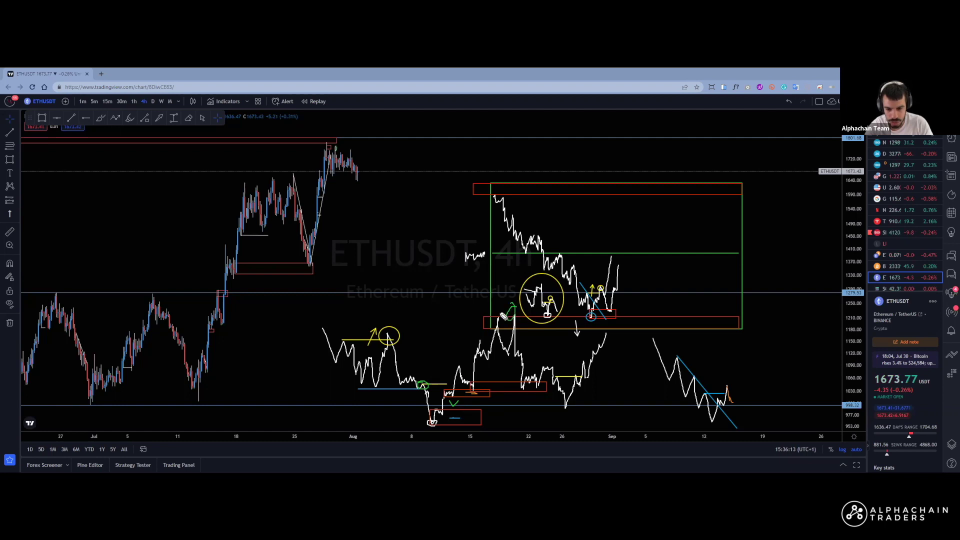
drag(472, 339, 391, 335)
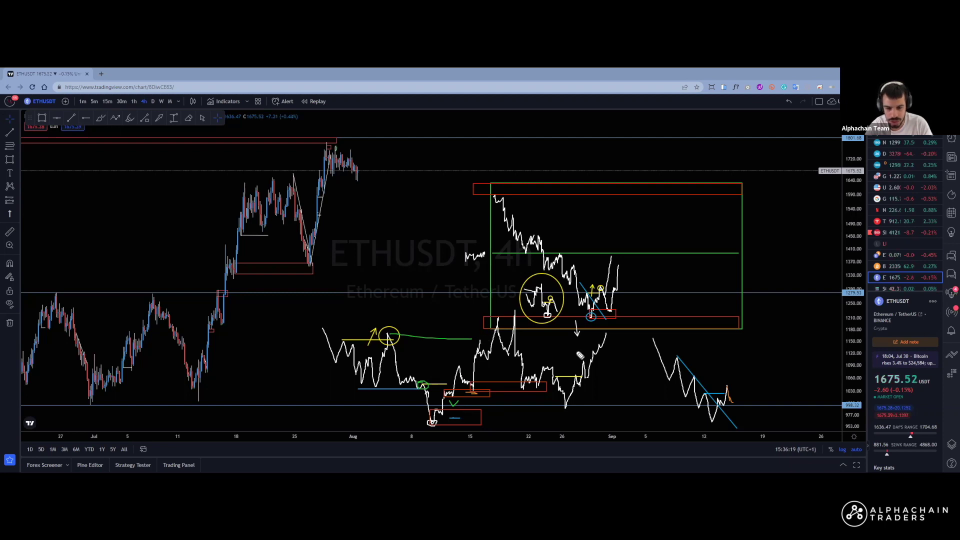
key(ctrl+z)
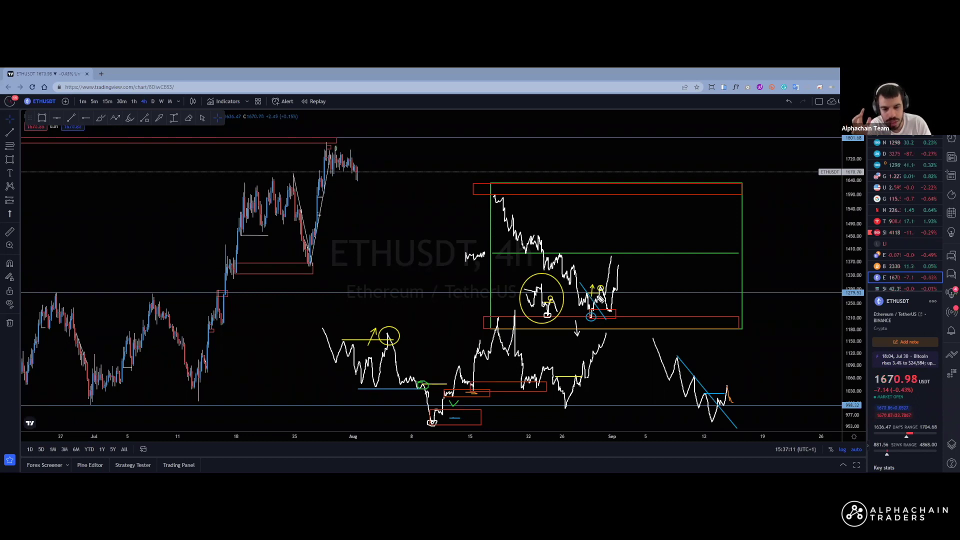
Draw a green U-shaped curve in the lower half of the range, beyond the path's rebounds.
mouse_move(569, 300)
mouse_down()
mouse_move(637, 285)
mouse_move(656, 307)
mouse_move(697, 292)
mouse_up()
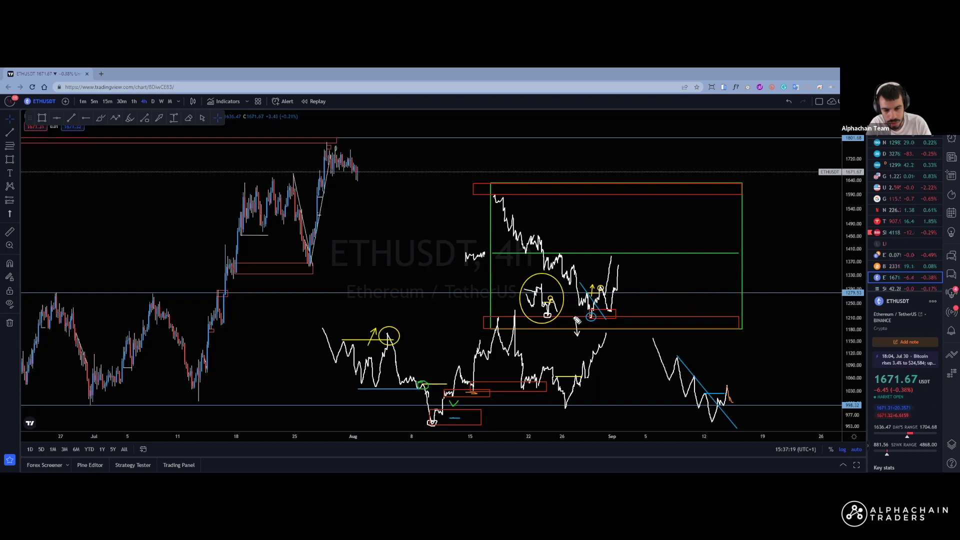
mouse_move(655, 287)
mouse_down()
mouse_move(675, 304)
mouse_move(702, 273)
mouse_move(665, 291)
mouse_move(667, 302)
mouse_up()
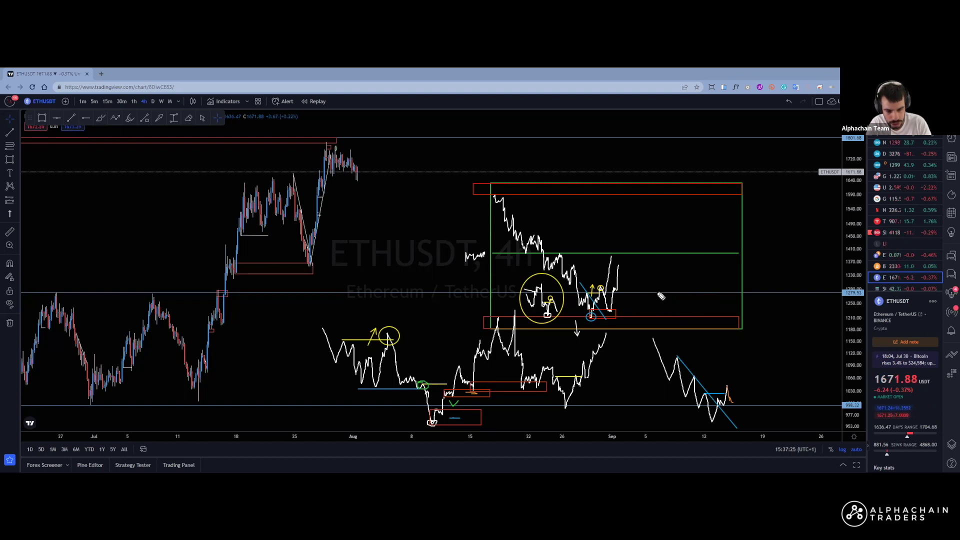
drag(675, 318, 750, 279)
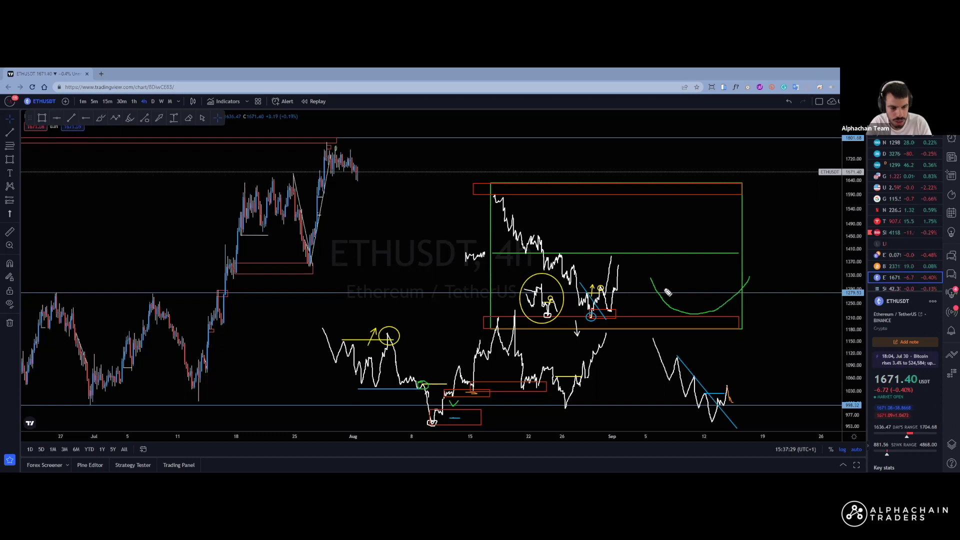
Sketch a small green zigzag price path down the left side of the U-shaped curve.
drag(666, 300, 669, 302)
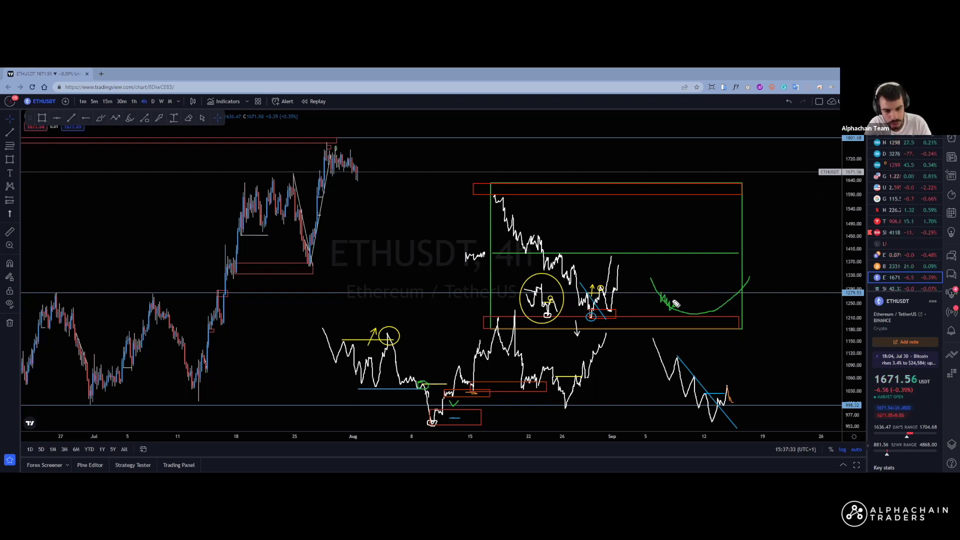
drag(674, 305, 680, 313)
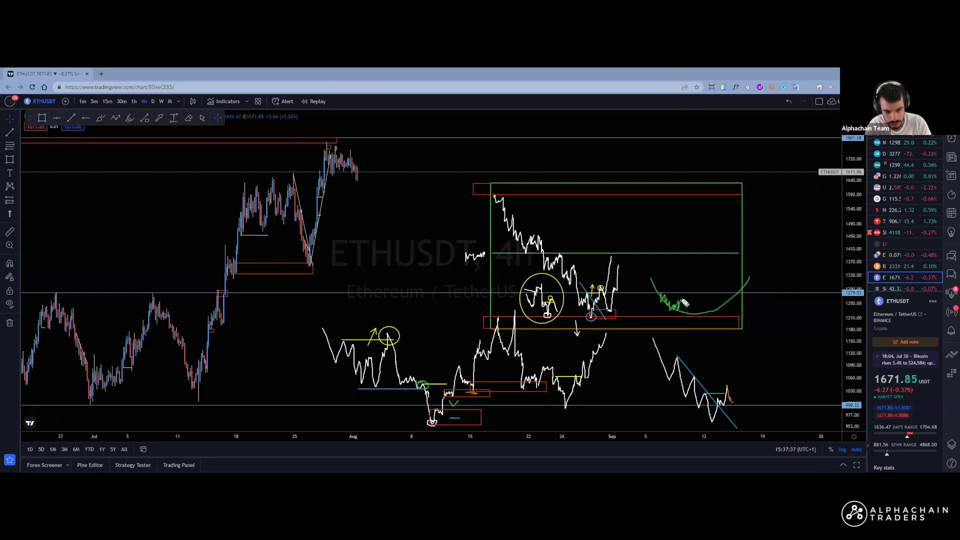
drag(684, 304, 667, 305)
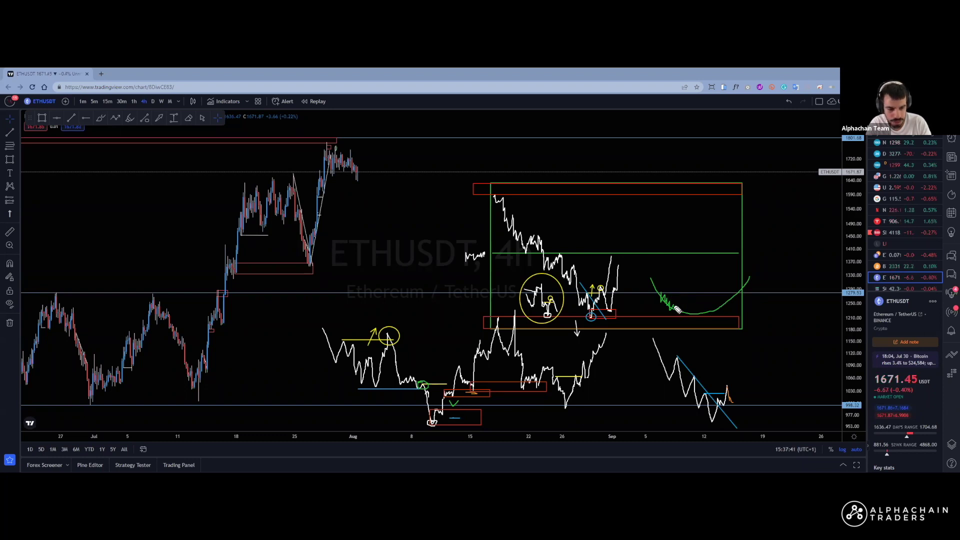
drag(676, 305, 679, 311)
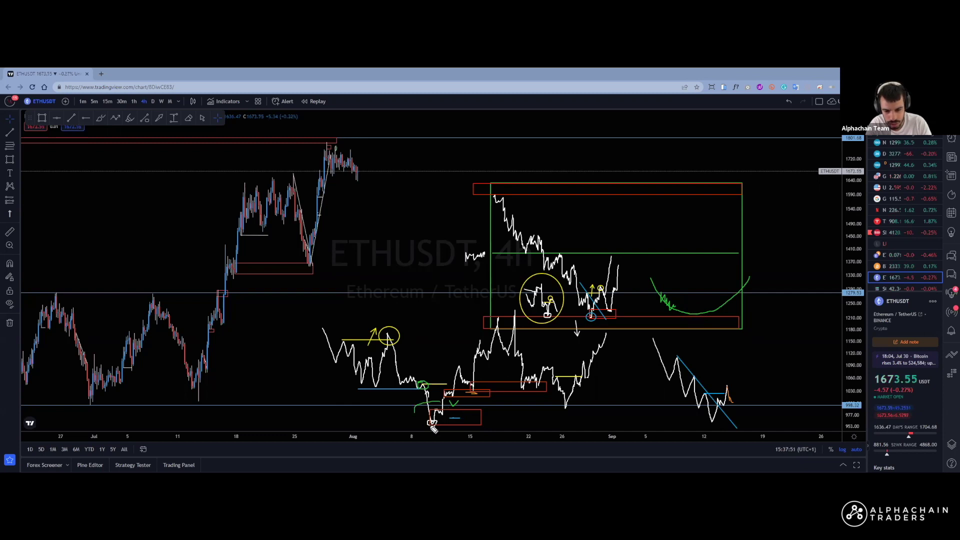
mouse_move(701, 311)
mouse_down()
mouse_move(678, 300)
mouse_move(684, 307)
mouse_up()
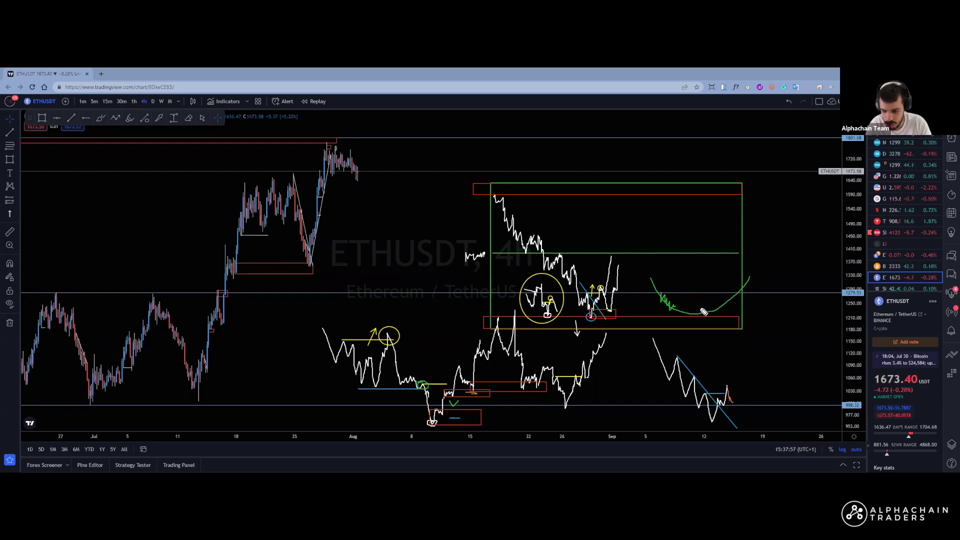
Draw a green L-shaped line at the base of the U-shaped curve and a steep rising stroke inside its right side.
mouse_move(693, 292)
mouse_down()
mouse_move(695, 320)
mouse_move(725, 319)
mouse_move(692, 291)
mouse_up()
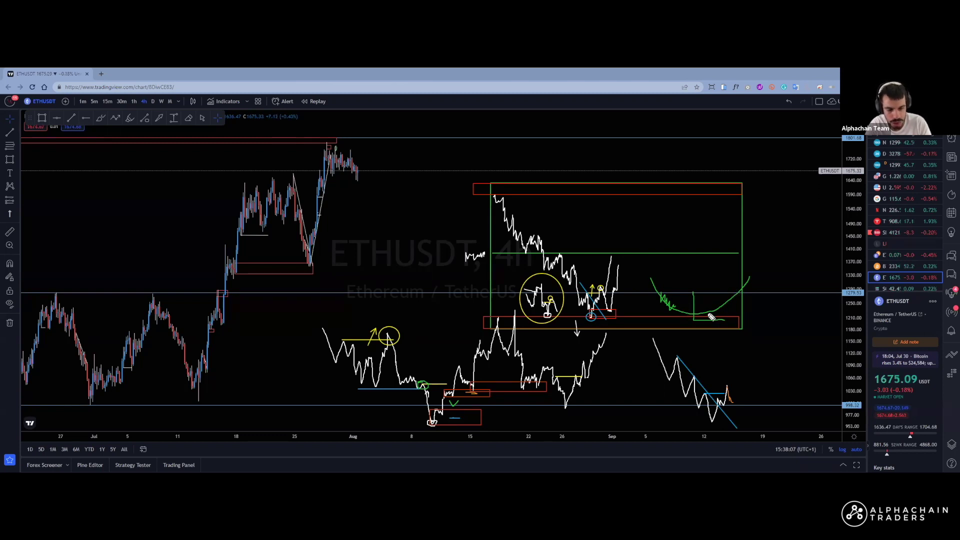
drag(712, 314, 732, 299)
key(ctrl+z)
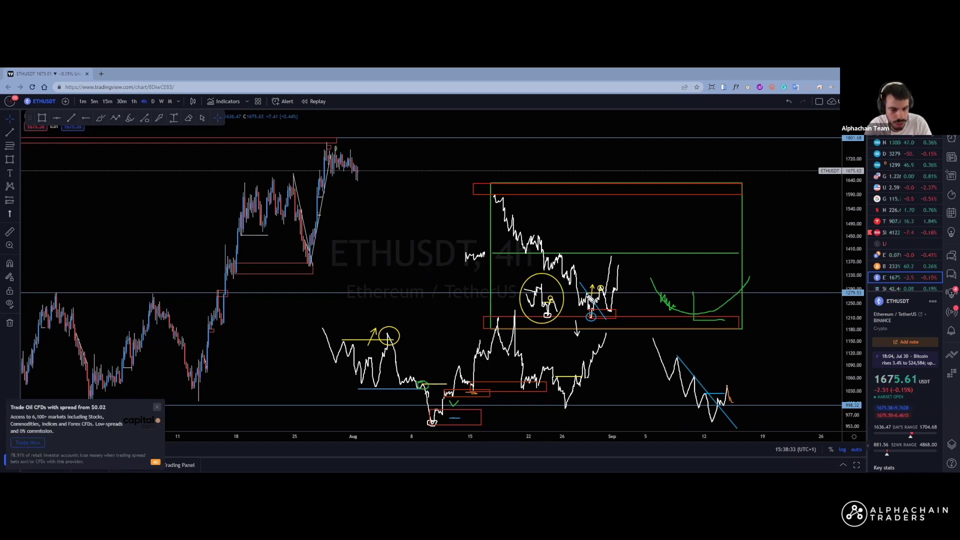
drag(700, 312, 734, 303)
key(ctrl+z)
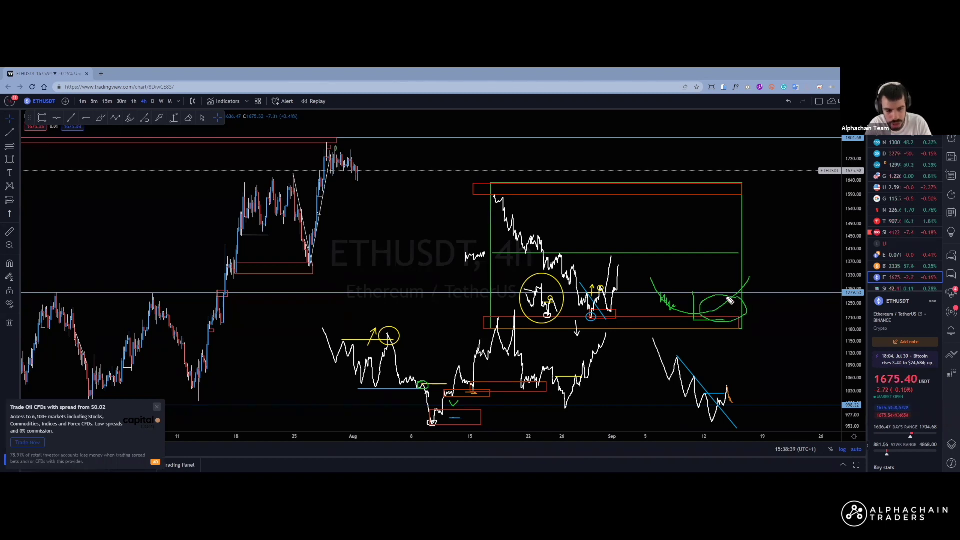
key(ctrl+z)
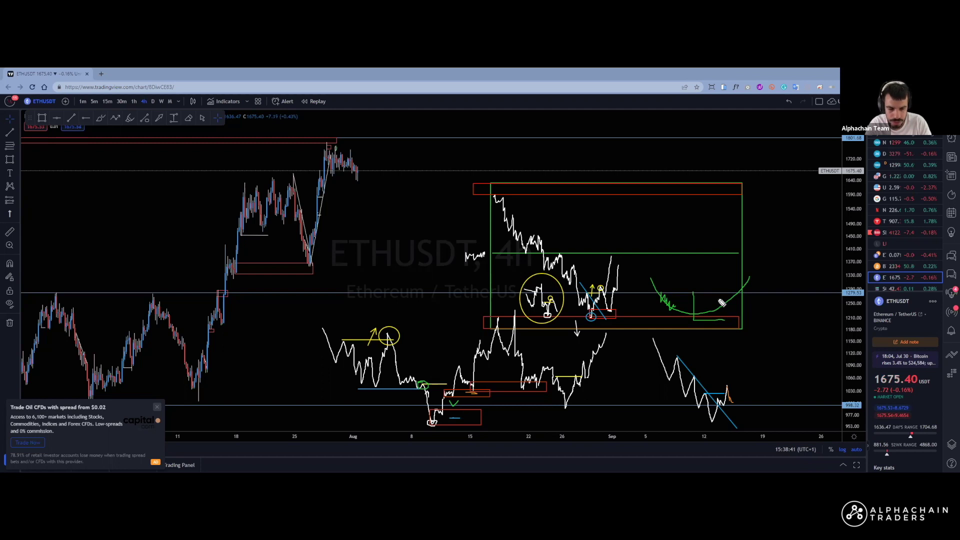
drag(724, 309, 735, 270)
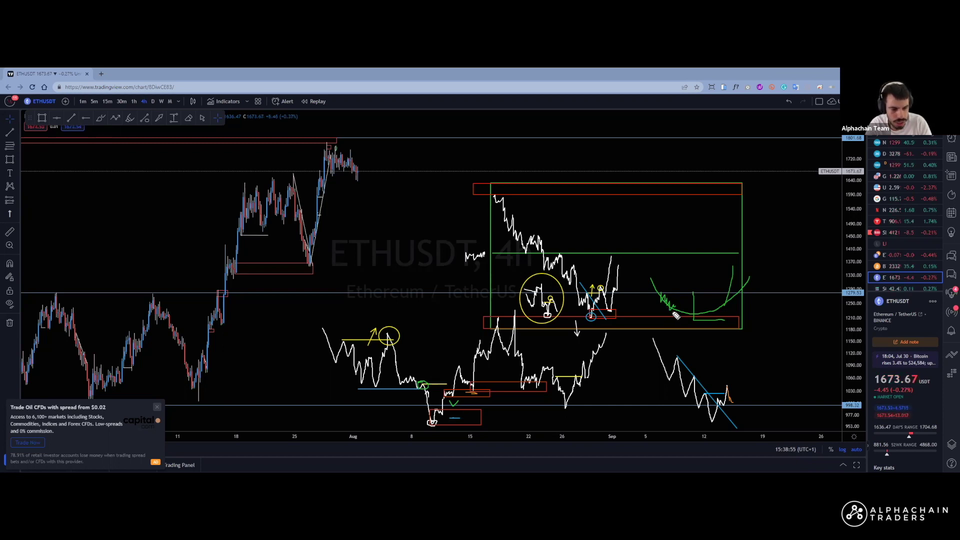
Temporarily sketch a green zigzag path with short level lines outside the range box, undoing all of it.
mouse_move(764, 300)
mouse_down()
mouse_move(783, 344)
mouse_move(785, 312)
mouse_move(799, 345)
mouse_move(803, 256)
mouse_up()
key(ctrl+z)
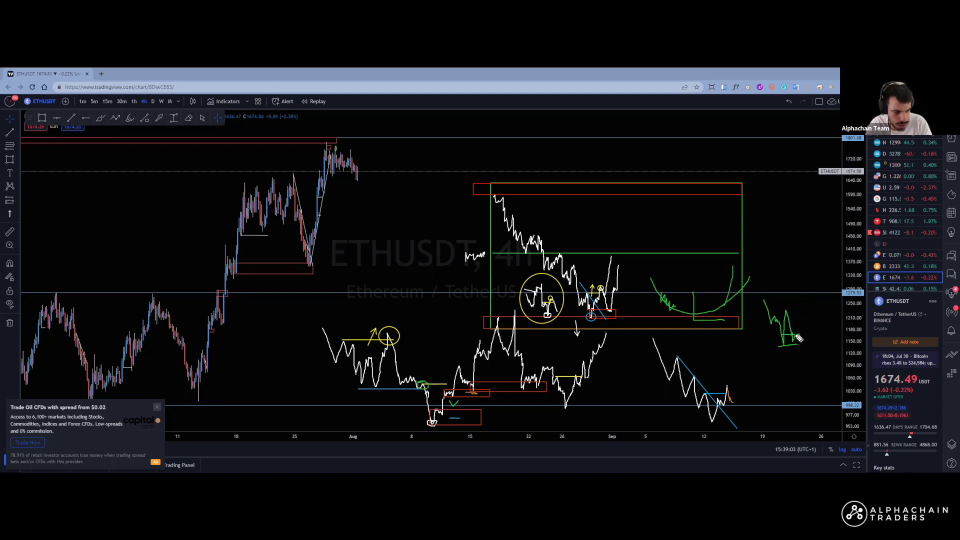
drag(803, 326, 811, 375)
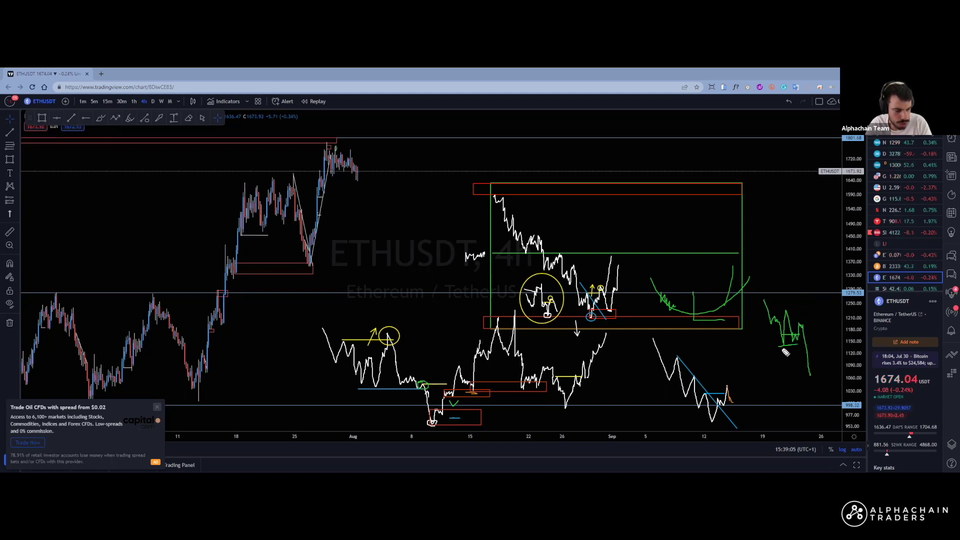
key(ctrl+z)
key(ctrl+z)
drag(801, 359, 818, 307)
key(ctrl+z)
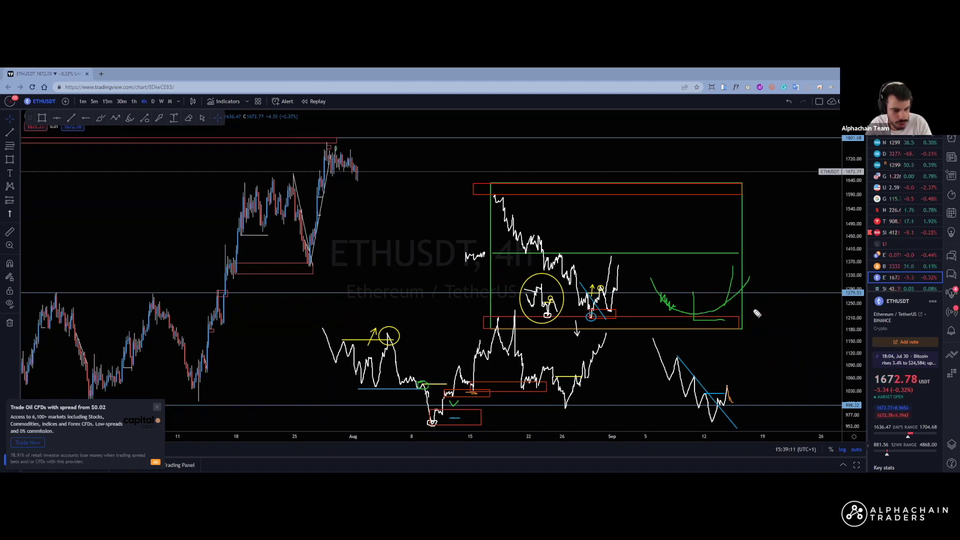
Sketch a green price path outside the range box that falls, forms a low with short level lines, and rallies steeply.
mouse_move(758, 323)
mouse_down()
mouse_move(781, 379)
mouse_move(788, 339)
mouse_up()
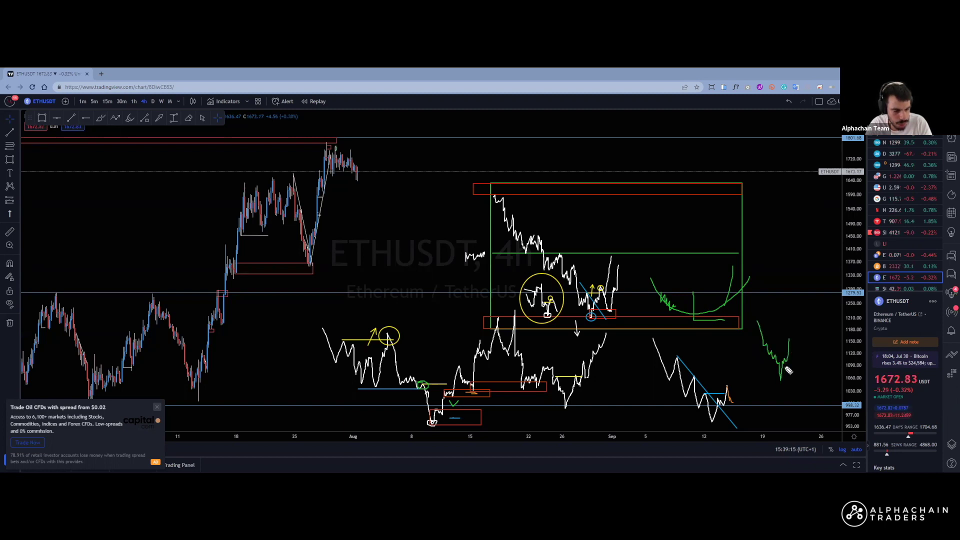
mouse_move(781, 379)
mouse_down()
mouse_move(800, 377)
mouse_move(799, 355)
mouse_up()
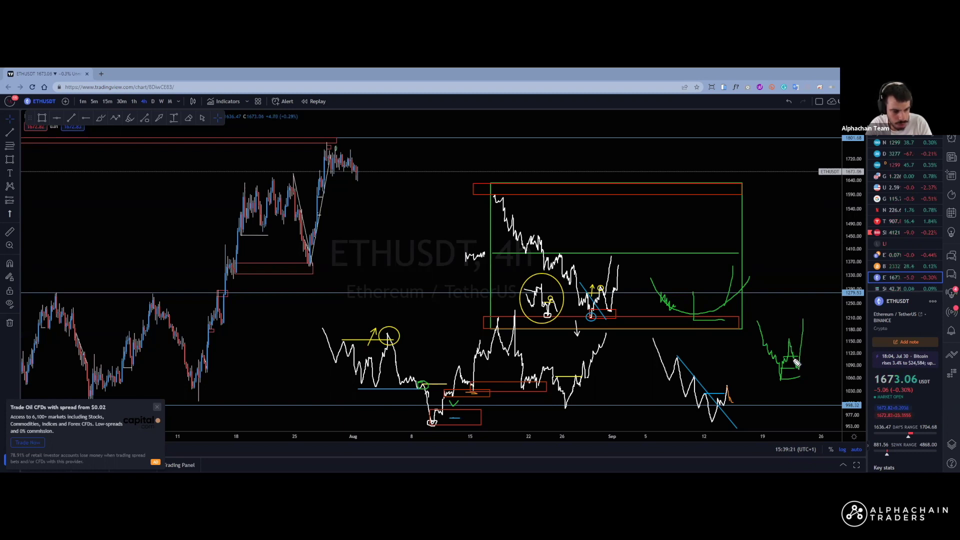
mouse_move(786, 339)
mouse_down()
mouse_move(804, 339)
mouse_move(821, 307)
mouse_move(828, 247)
mouse_up()
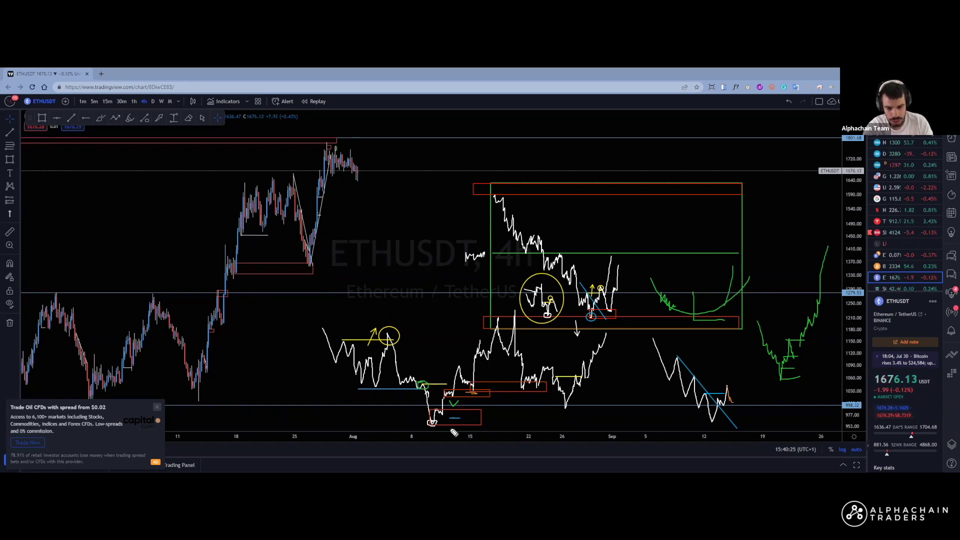
Temporarily mark the white-circled low and the lower zone around the blue-circled spike, removing the marks.
drag(422, 428, 449, 428)
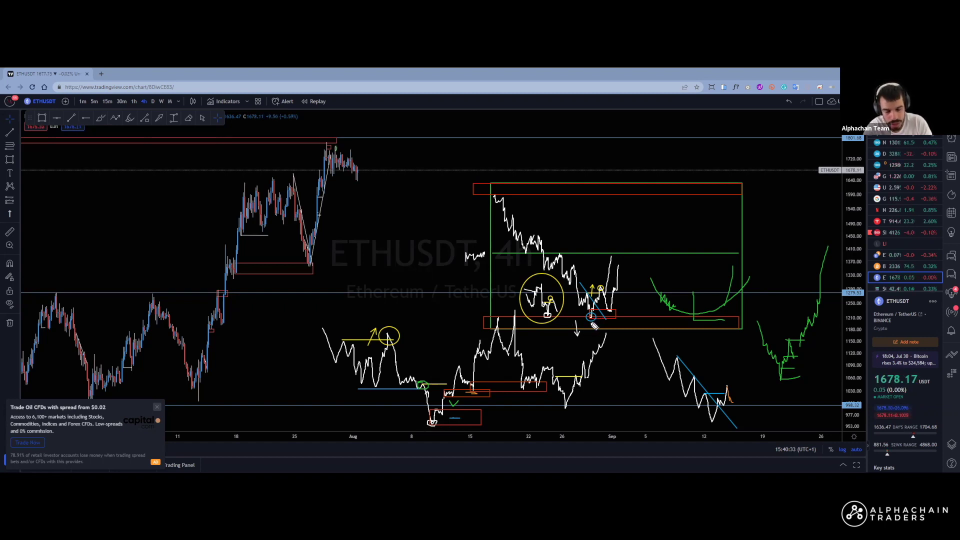
drag(579, 334, 580, 330)
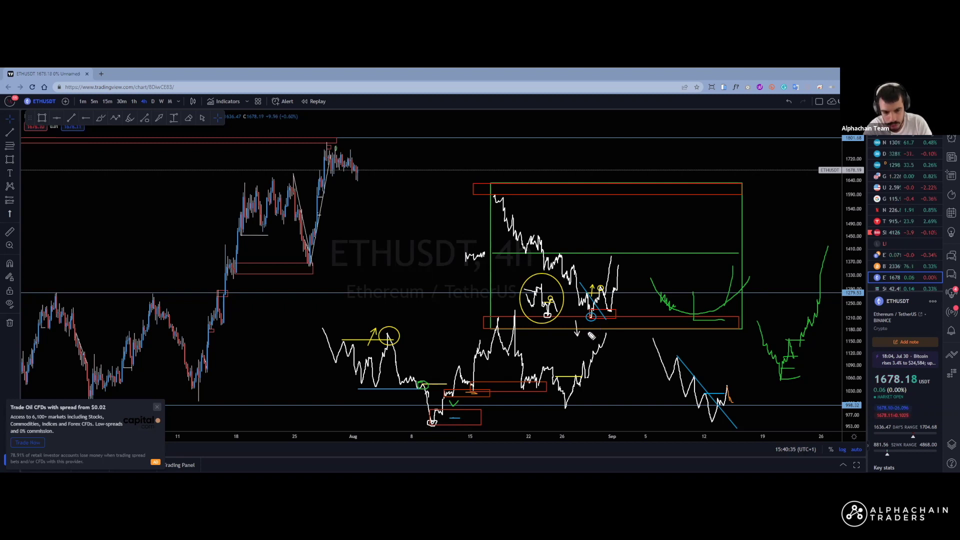
mouse_move(496, 320)
mouse_down()
mouse_move(499, 334)
mouse_move(502, 323)
mouse_move(492, 320)
mouse_up()
key(ctrl+z)
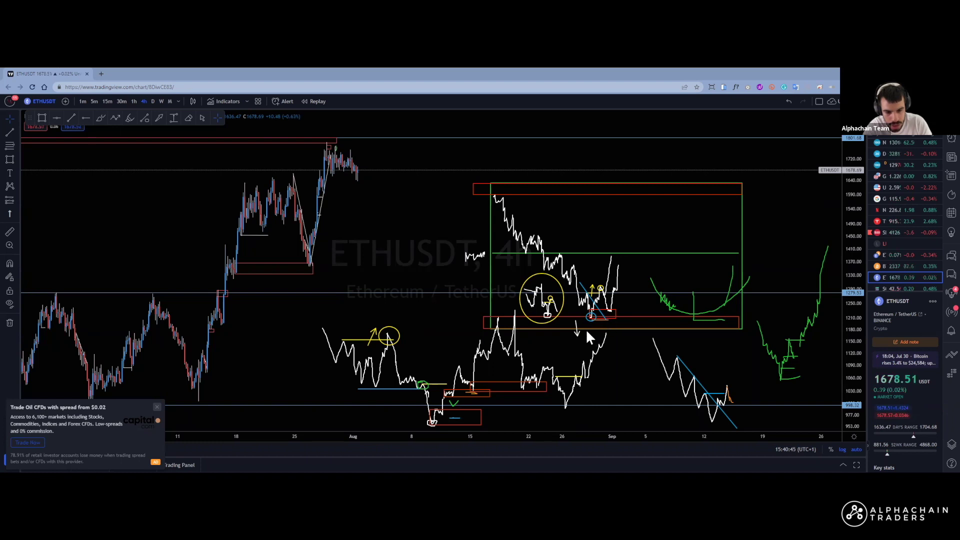
drag(585, 331, 602, 332)
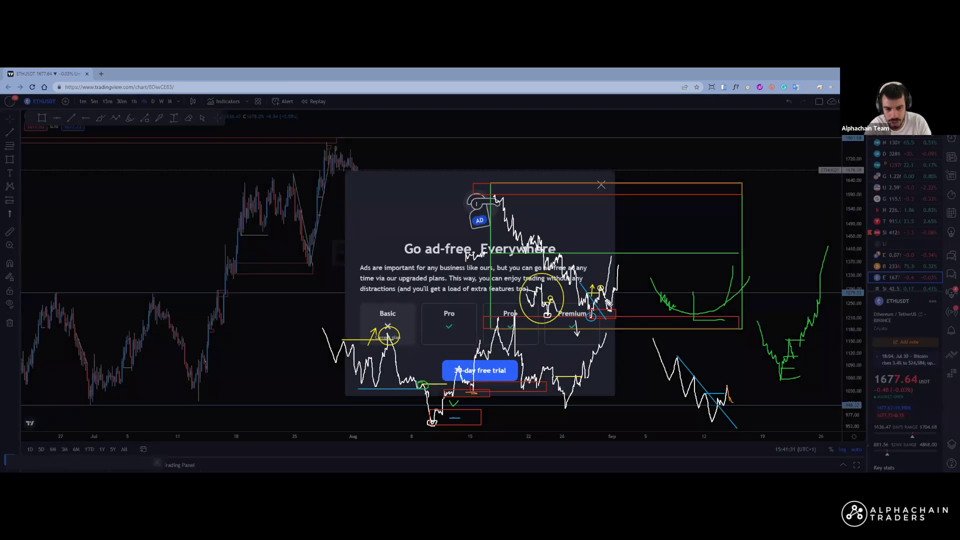
Dismiss the ad-free upgrade offer and the advertisement banner.
click(601, 188)
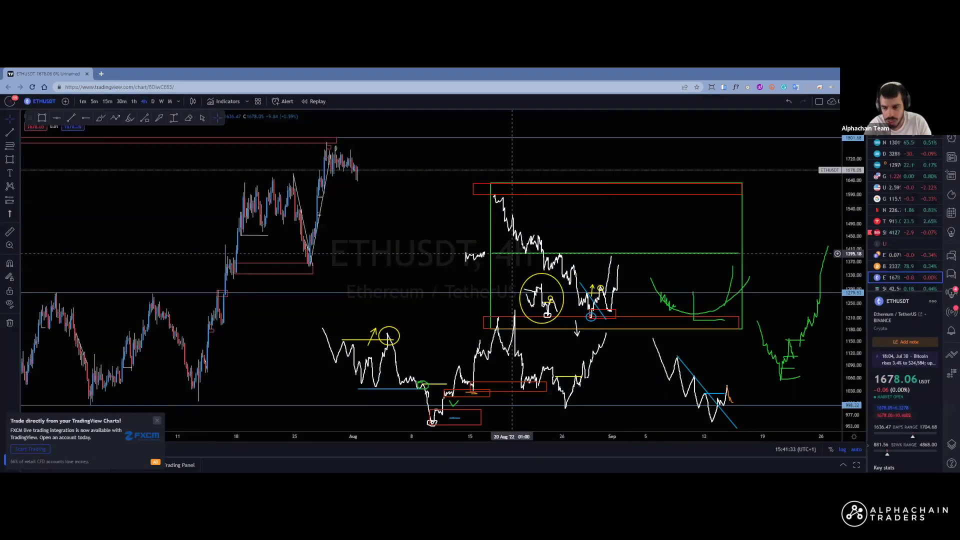
click(157, 420)
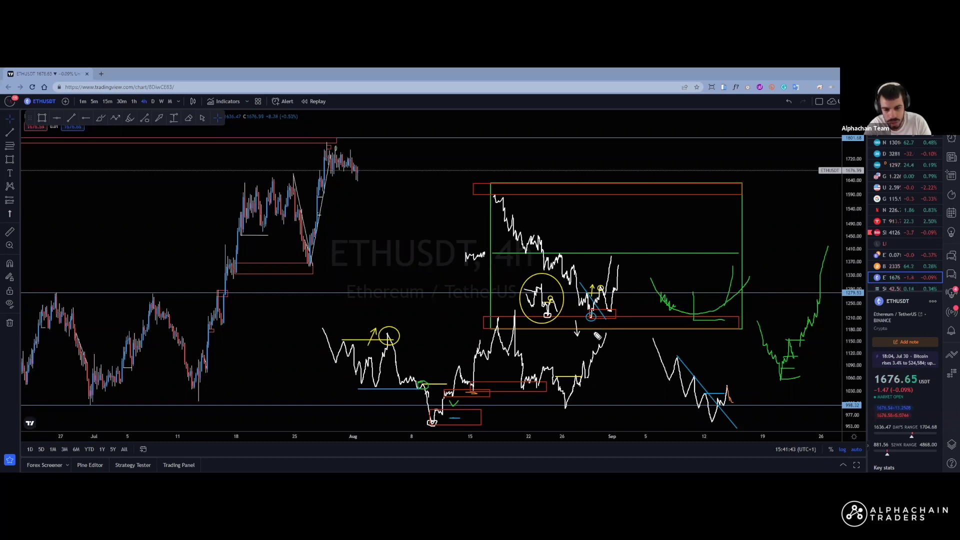
Temporarily mark the lower range zone and the path's retest just after the blue-circled spike, removing the marks.
drag(599, 332, 582, 331)
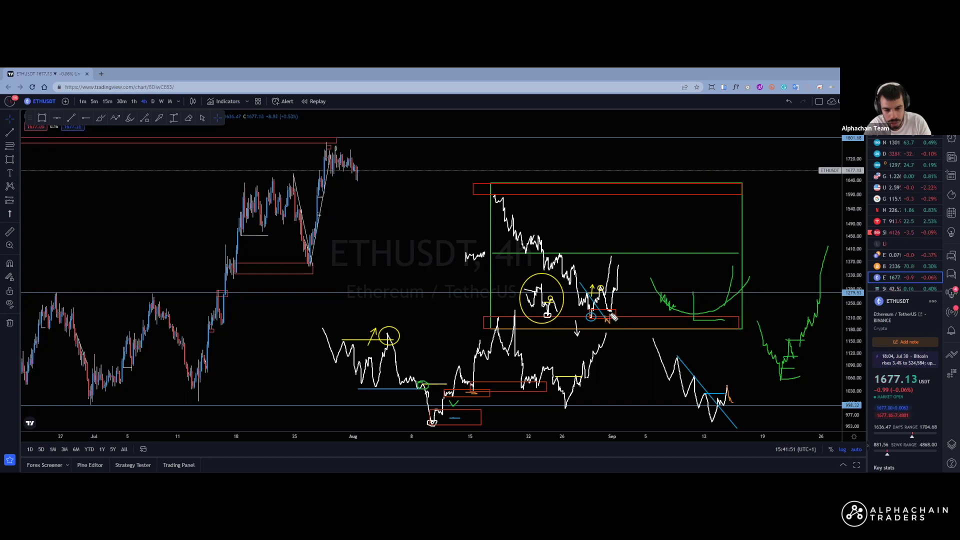
mouse_move(616, 314)
mouse_down()
mouse_move(613, 322)
mouse_move(628, 295)
mouse_move(620, 308)
mouse_up()
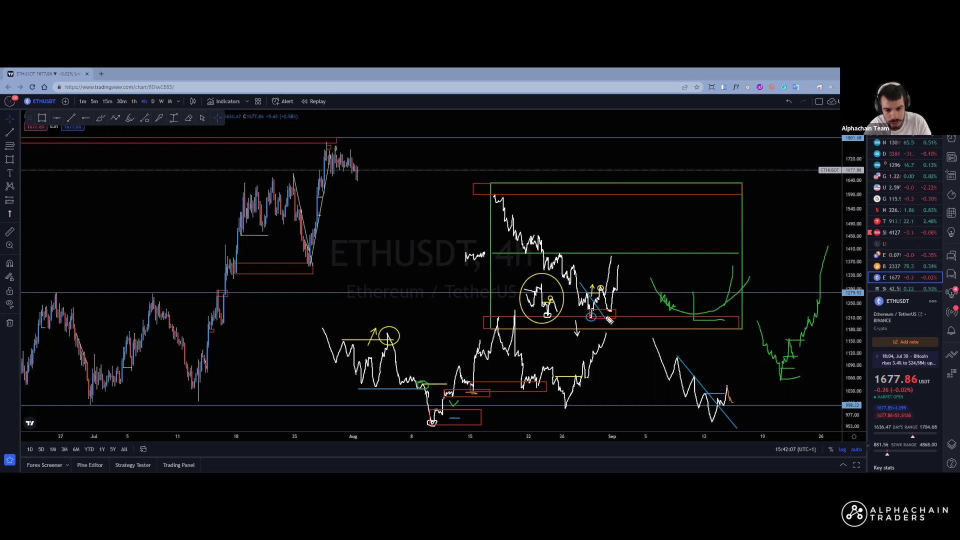
mouse_move(609, 320)
mouse_down()
mouse_move(603, 314)
mouse_move(622, 302)
mouse_move(618, 316)
mouse_up()
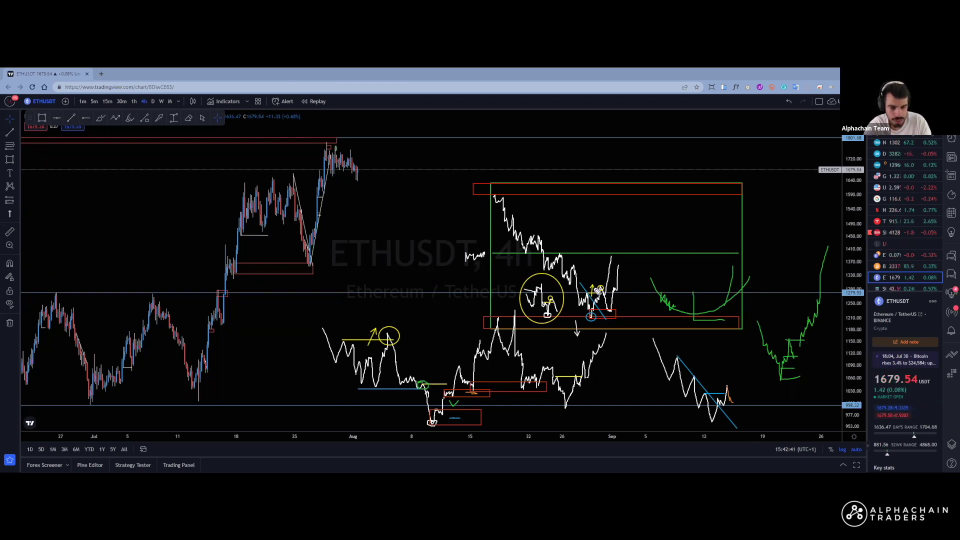
Draw a thin zone rectangle from the yellow-circled high across to the path's climb toward the lower range zone.
mouse_move(387, 339)
mouse_down()
mouse_move(399, 344)
mouse_move(378, 336)
mouse_move(368, 349)
mouse_move(365, 331)
mouse_move(371, 343)
mouse_move(378, 329)
mouse_up()
key(ctrl+z)
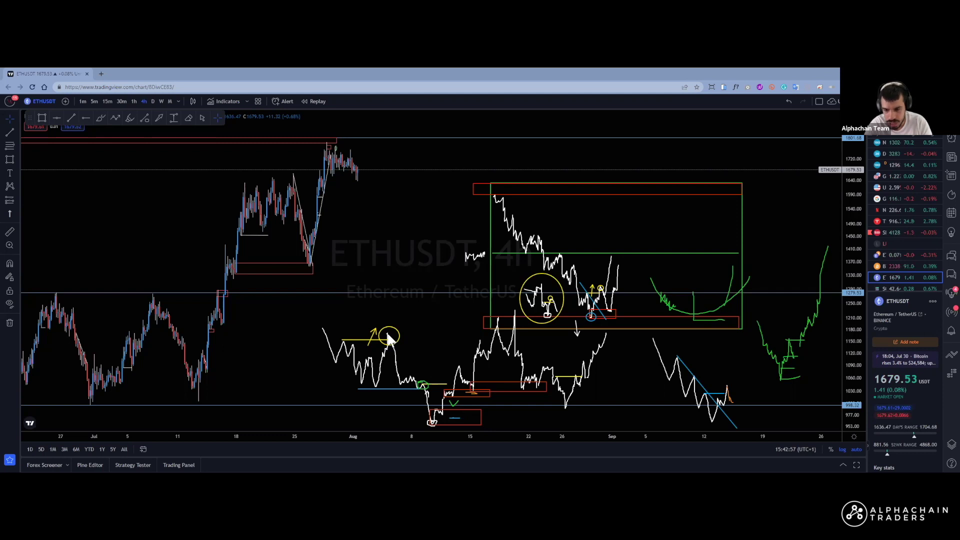
drag(390, 333, 484, 343)
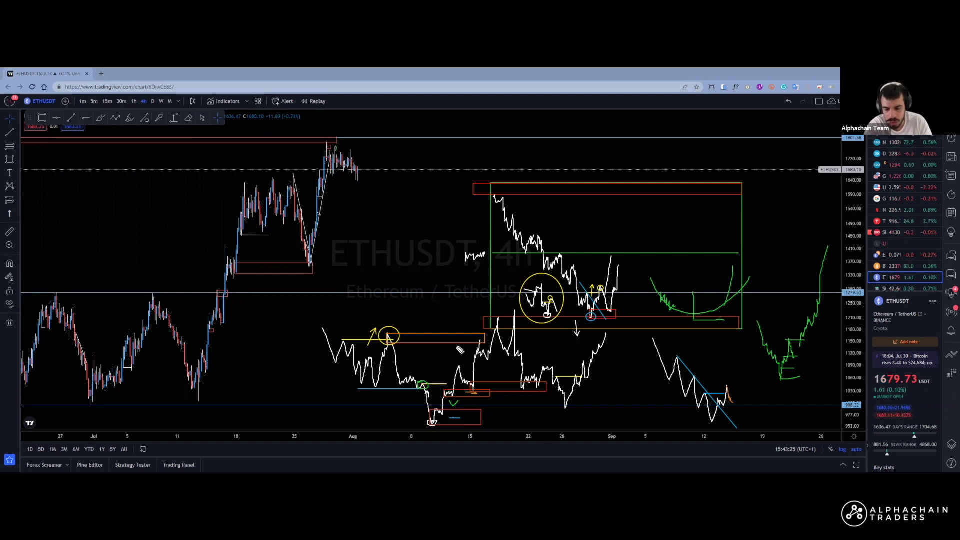
Temporarily add orange strokes beneath the new zone and beside the yellow-circled high, undoing them.
mouse_move(467, 345)
mouse_down()
mouse_move(456, 347)
mouse_move(474, 349)
mouse_move(462, 350)
mouse_up()
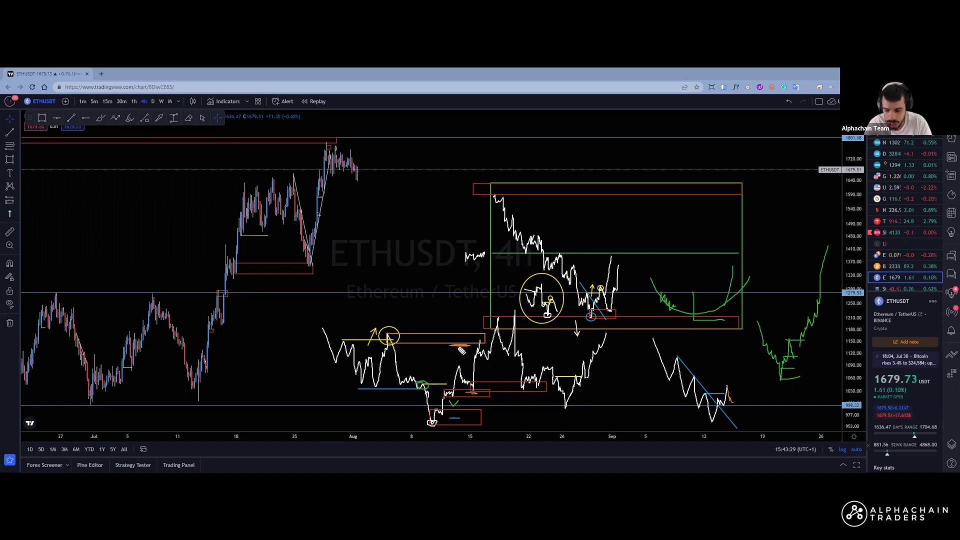
key(ctrl+z)
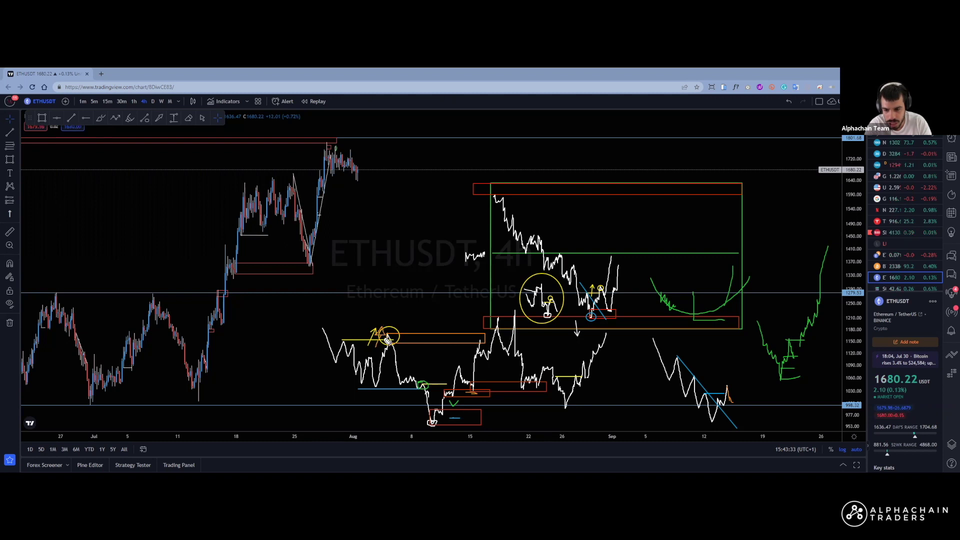
mouse_move(450, 355)
mouse_down()
mouse_move(462, 351)
mouse_move(467, 305)
mouse_move(462, 354)
mouse_up()
key(ctrl+z)
key(ctrl+z)
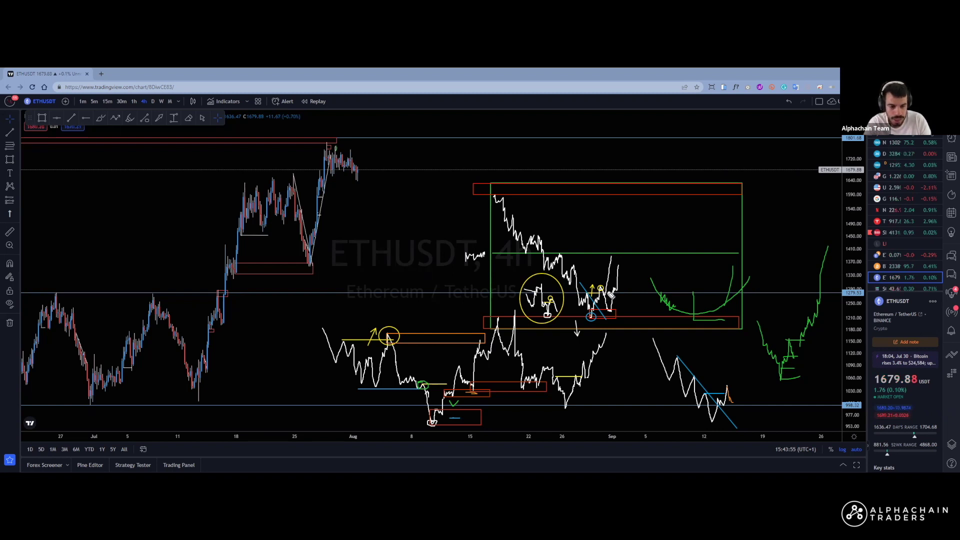
Temporarily mark the rebound and both range zones and trace the path's decline between them, removing the marks.
drag(610, 294, 619, 283)
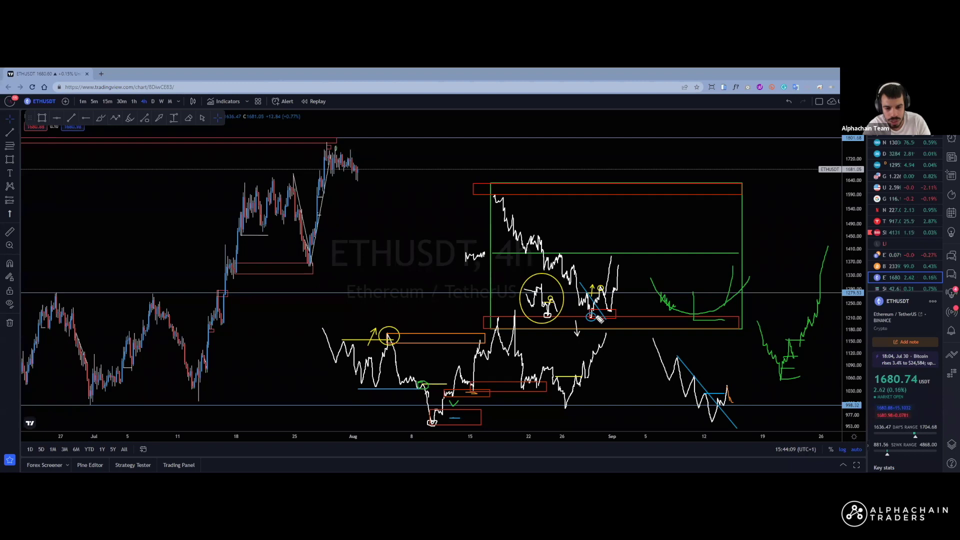
drag(603, 331, 583, 330)
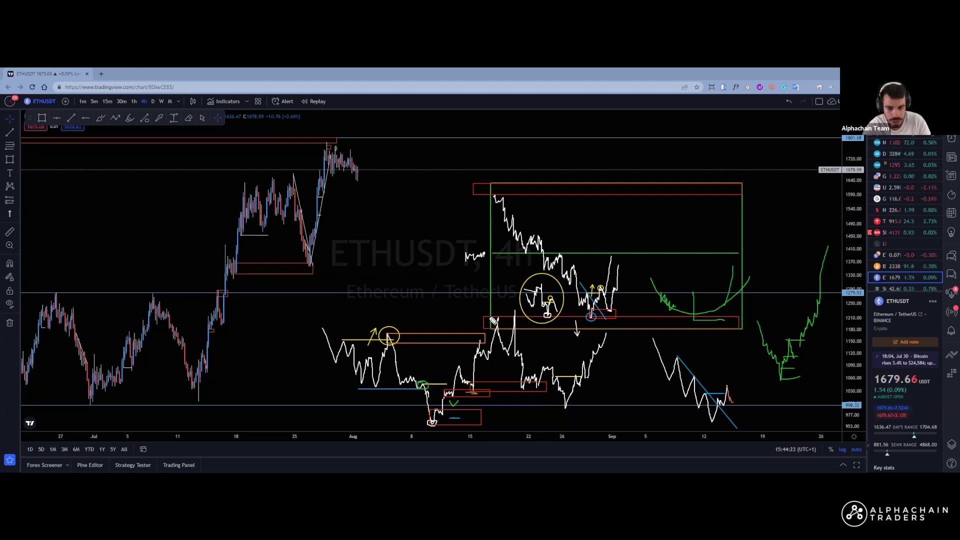
mouse_move(481, 194)
mouse_down()
mouse_move(493, 188)
mouse_move(495, 201)
mouse_up()
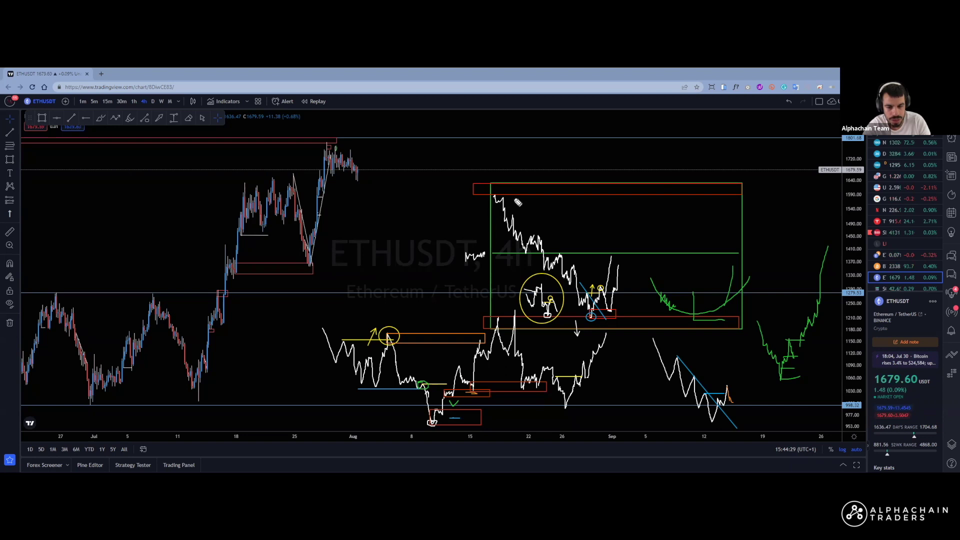
mouse_move(516, 224)
mouse_down()
mouse_move(573, 274)
mouse_move(585, 316)
mouse_up()
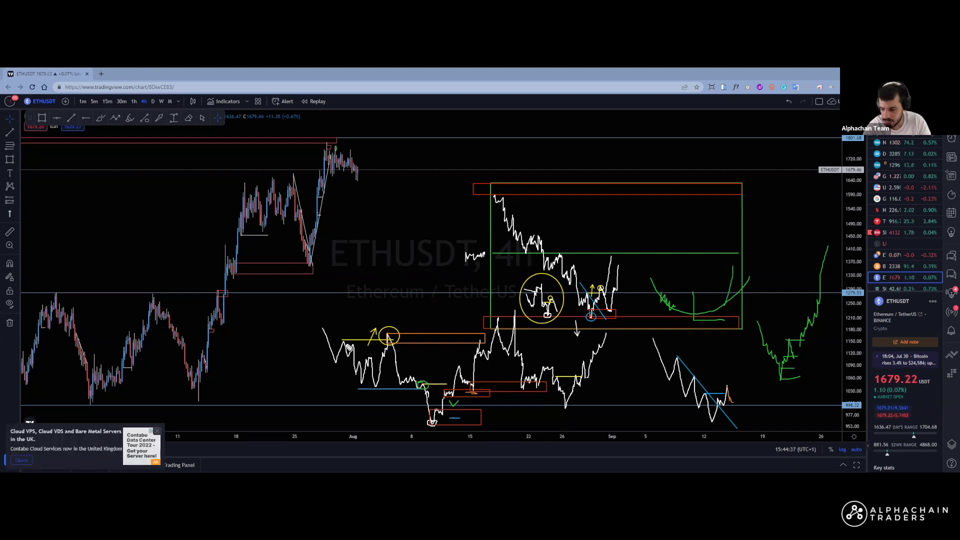
Close the cloud hosting advertisement banner.
click(157, 430)
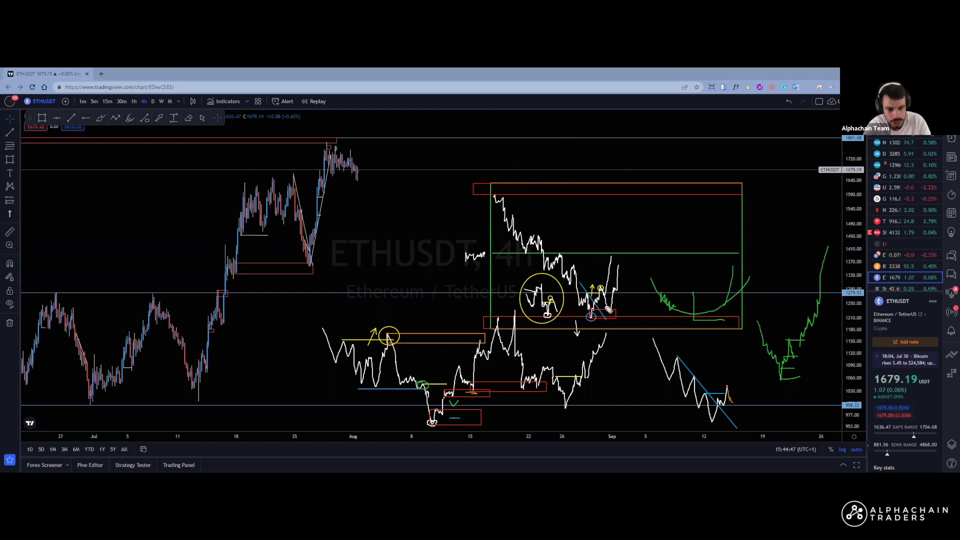
Temporarily trace an orange climb from the small red zone up to an orange-circled target in the upper range zone, undoing it.
mouse_move(618, 312)
mouse_down()
mouse_move(645, 188)
mouse_move(628, 211)
mouse_up()
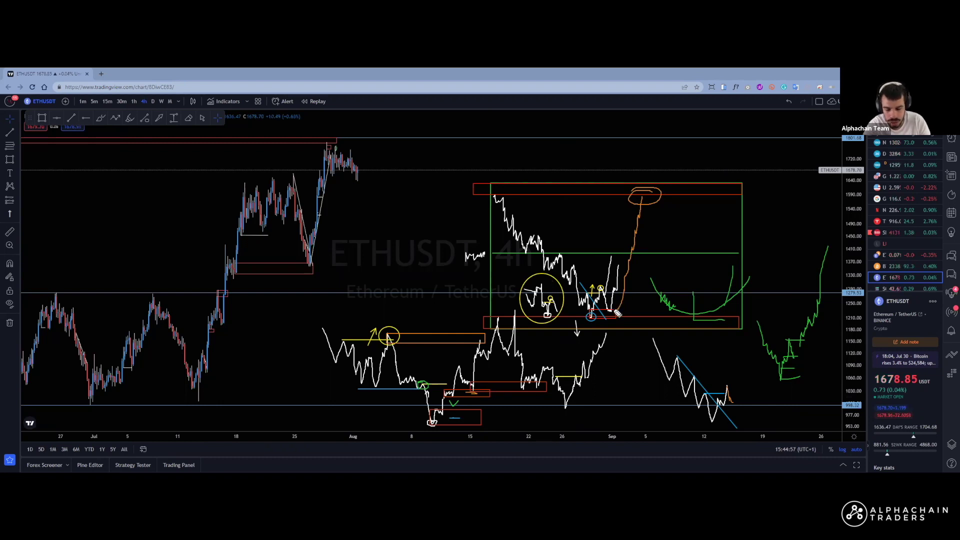
key(ctrl+z)
key(ctrl+z)
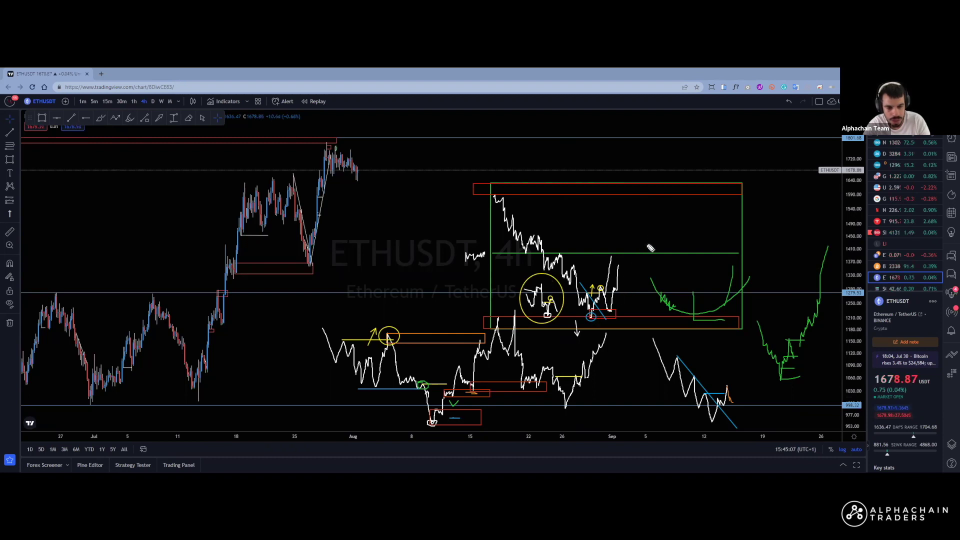
Sketch a small orange dip-and-climb path with a capped top and an arrow pointing at it, inside the range above the green midline.
mouse_move(653, 227)
mouse_down()
mouse_move(674, 220)
mouse_move(676, 202)
mouse_up()
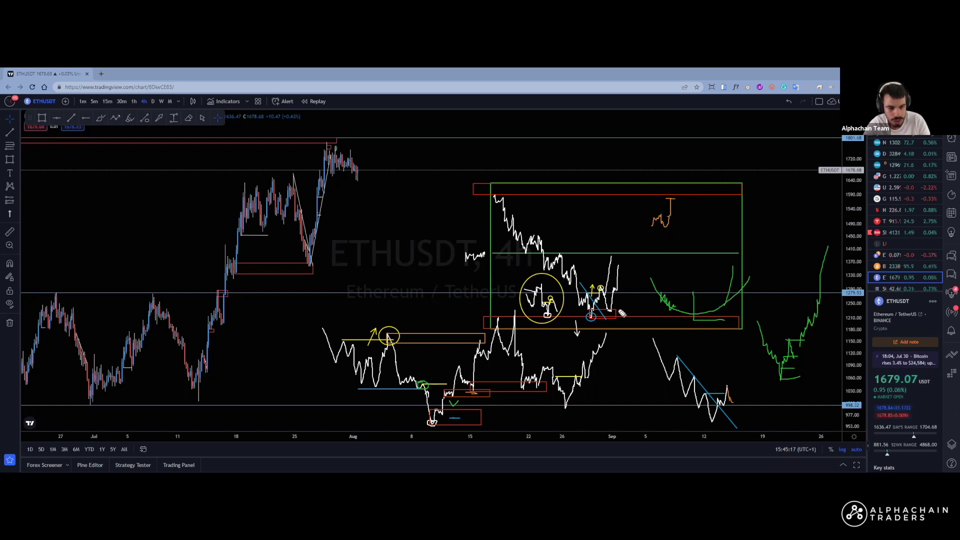
drag(632, 224, 646, 221)
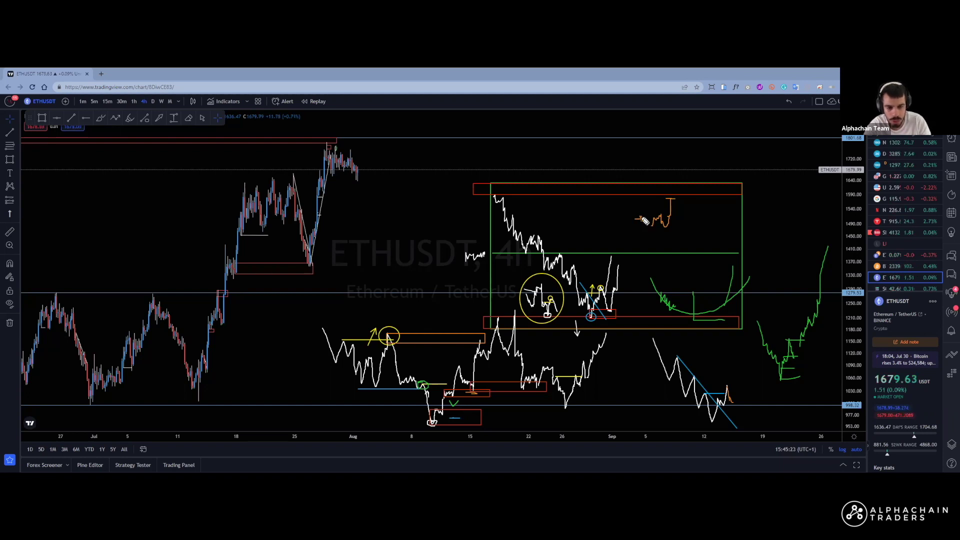
mouse_move(636, 314)
mouse_down()
mouse_move(625, 319)
mouse_move(632, 310)
mouse_up()
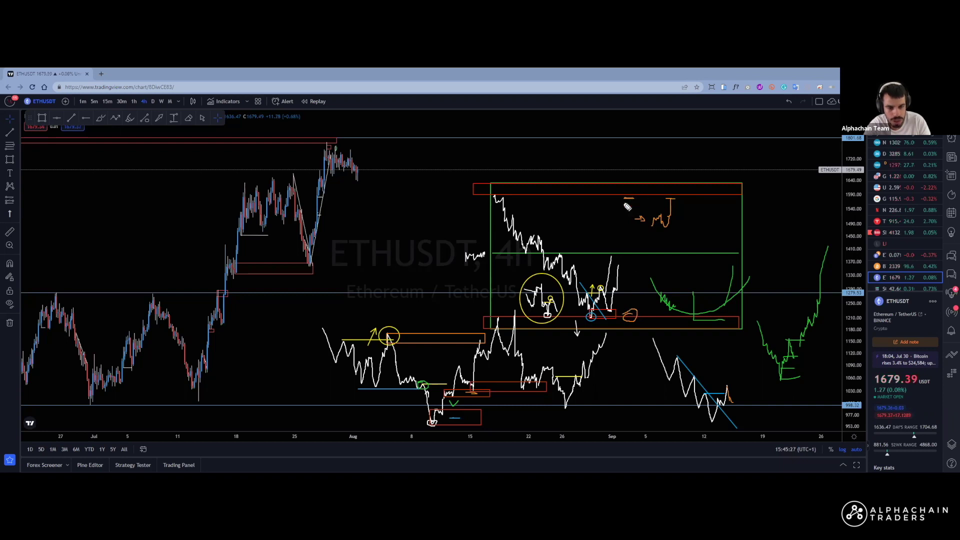
key(ctrl+z)
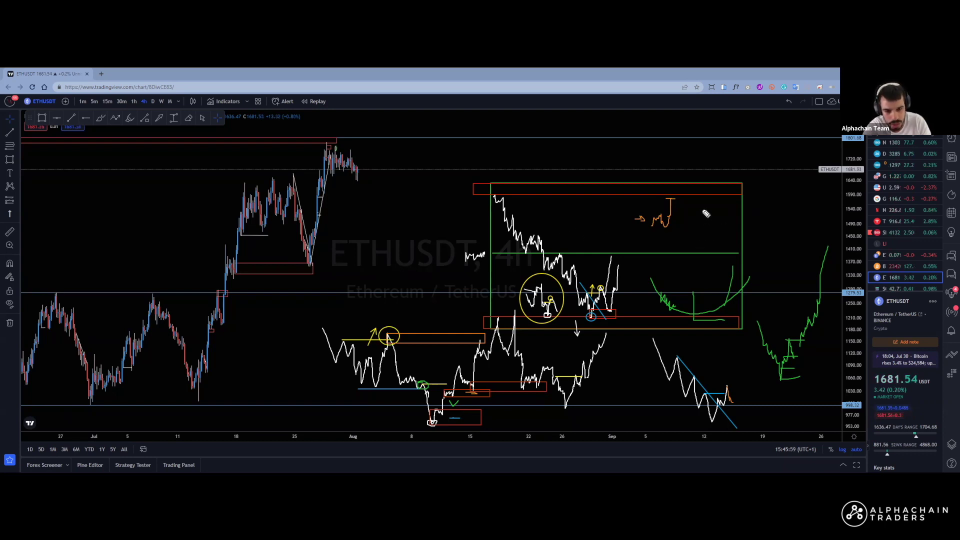
Sketch an orange zigzag decline through the green midline past the range's right edge, ending in a low and a sharp rebound.
drag(700, 206, 713, 241)
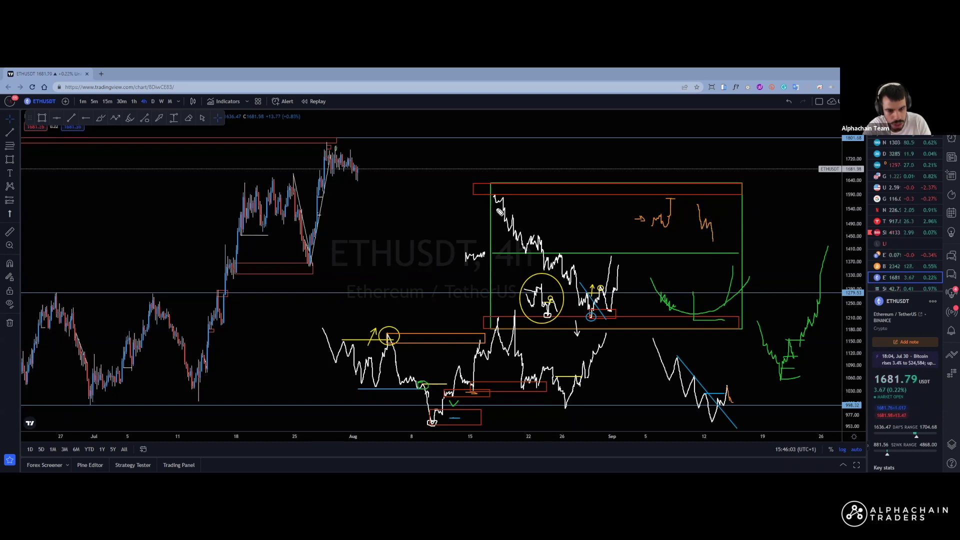
mouse_move(506, 209)
mouse_down()
mouse_move(563, 332)
mouse_move(525, 210)
mouse_move(529, 220)
mouse_up()
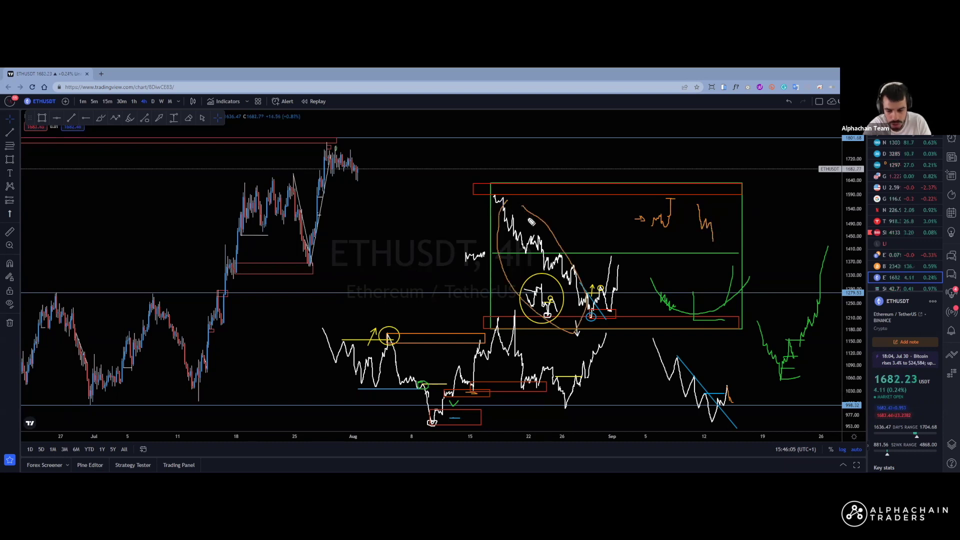
key(ctrl+z)
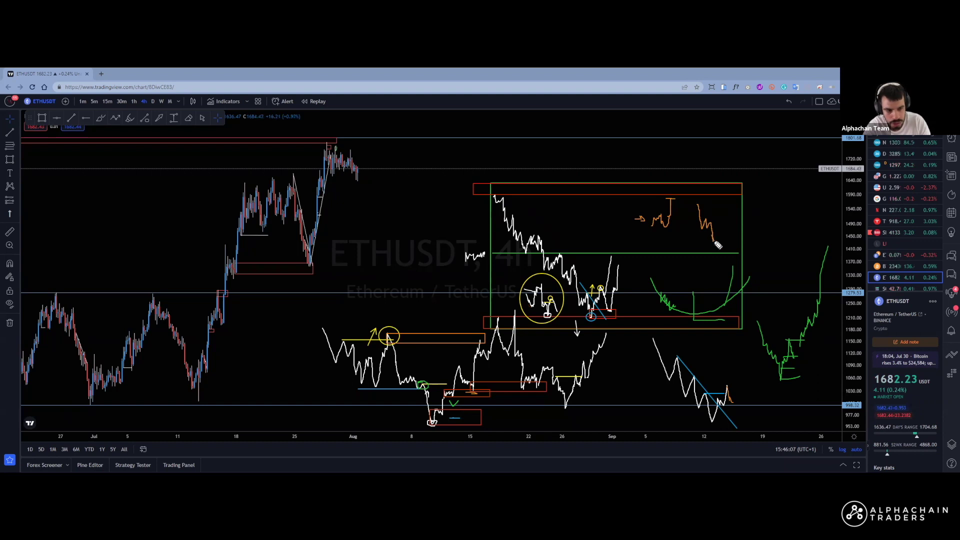
mouse_move(715, 239)
mouse_down()
mouse_move(728, 234)
mouse_move(756, 284)
mouse_move(762, 250)
mouse_up()
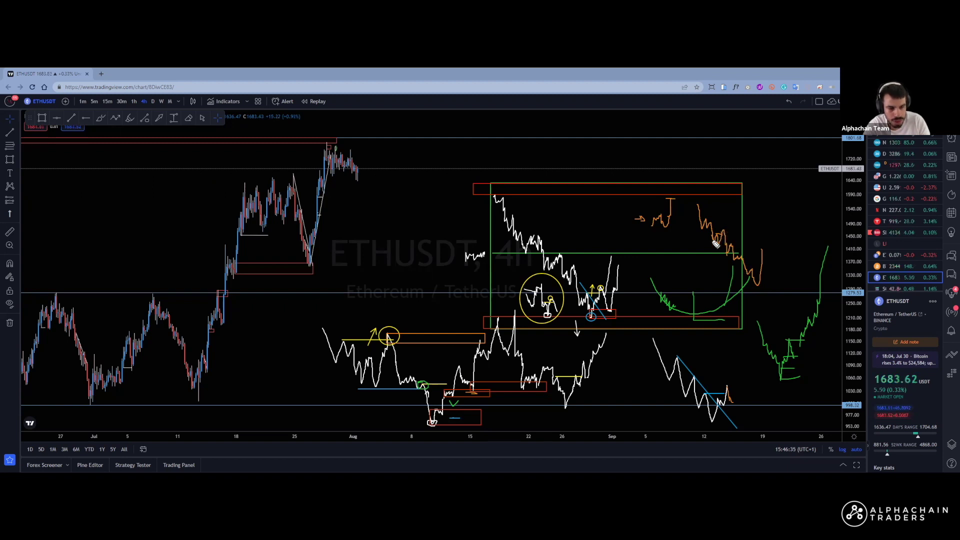
Sketch a steep orange zigzag decline with a low and a short rebound in the empty area just after the candles.
drag(353, 197, 360, 216)
key(ctrl+z)
mouse_move(353, 199)
mouse_down()
mouse_move(361, 223)
mouse_move(367, 203)
mouse_move(384, 251)
mouse_move(394, 235)
mouse_move(397, 263)
mouse_move(394, 234)
mouse_up()
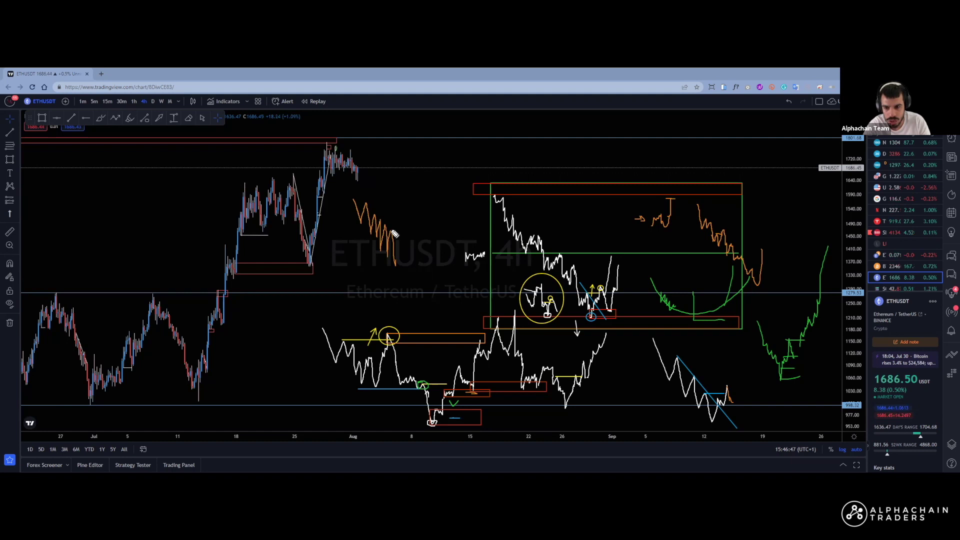
mouse_move(381, 220)
mouse_down()
mouse_move(369, 209)
mouse_move(422, 297)
mouse_move(434, 258)
mouse_up()
Draw a green curve along the new orange decline's highs and a horizontal green line at its starting high.
drag(362, 202, 407, 250)
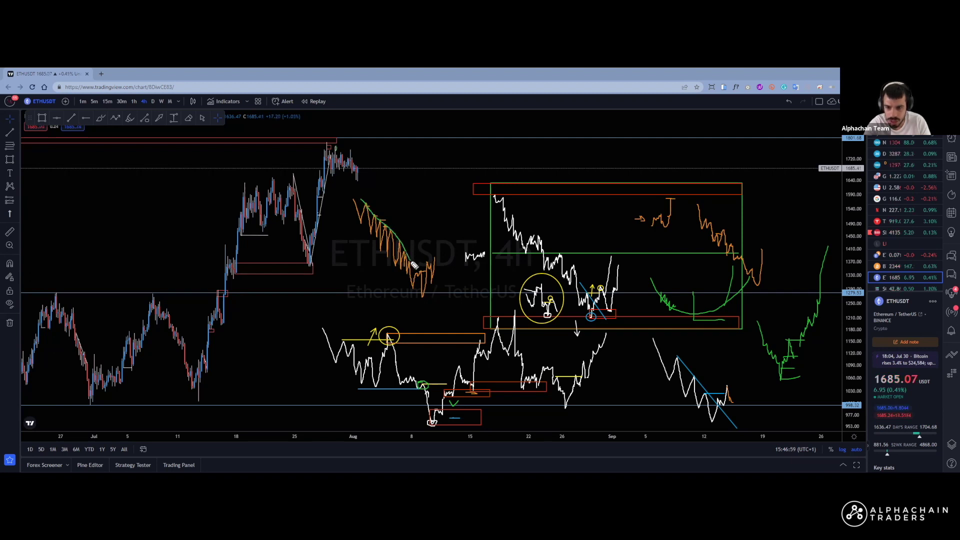
drag(369, 199, 355, 199)
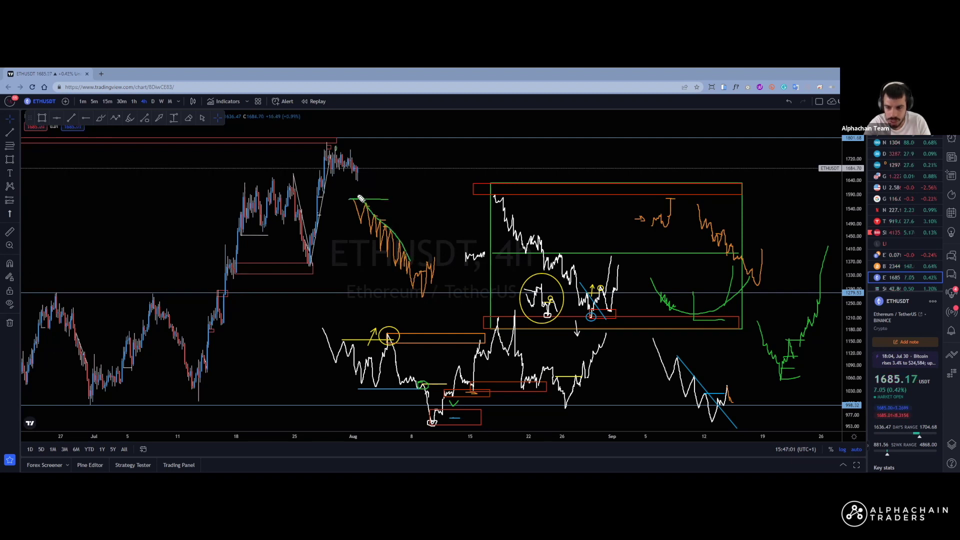
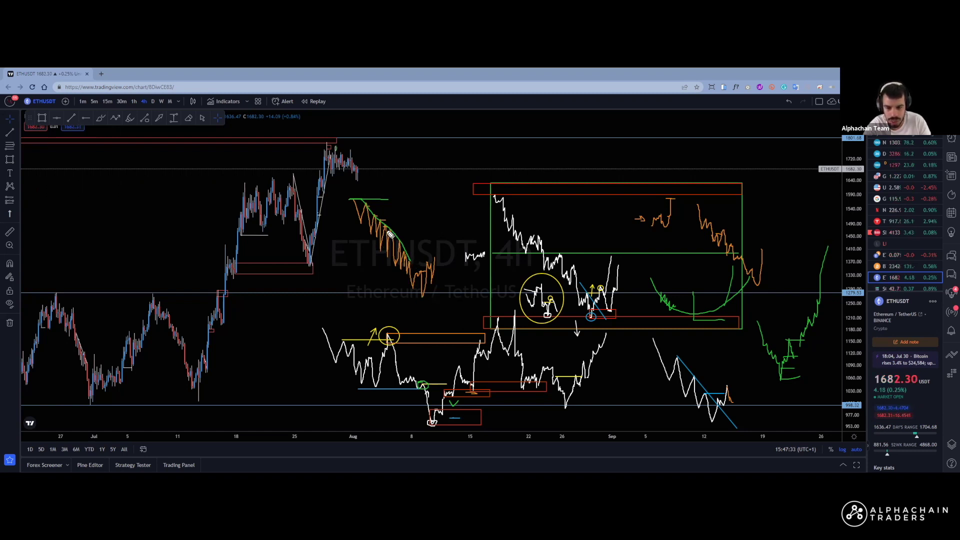
mouse_move(352, 198)
mouse_down()
mouse_move(363, 274)
mouse_move(412, 284)
mouse_up()
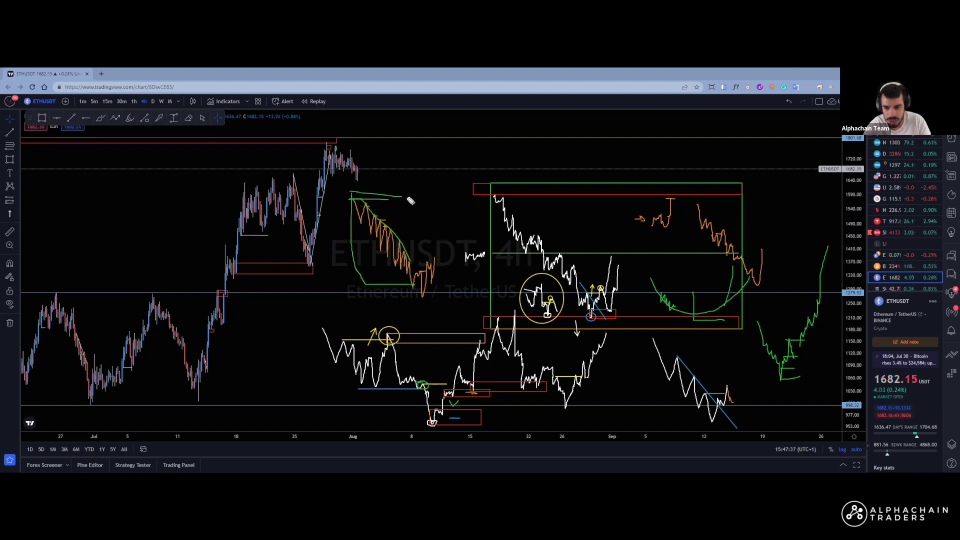
key(ctrl+z)
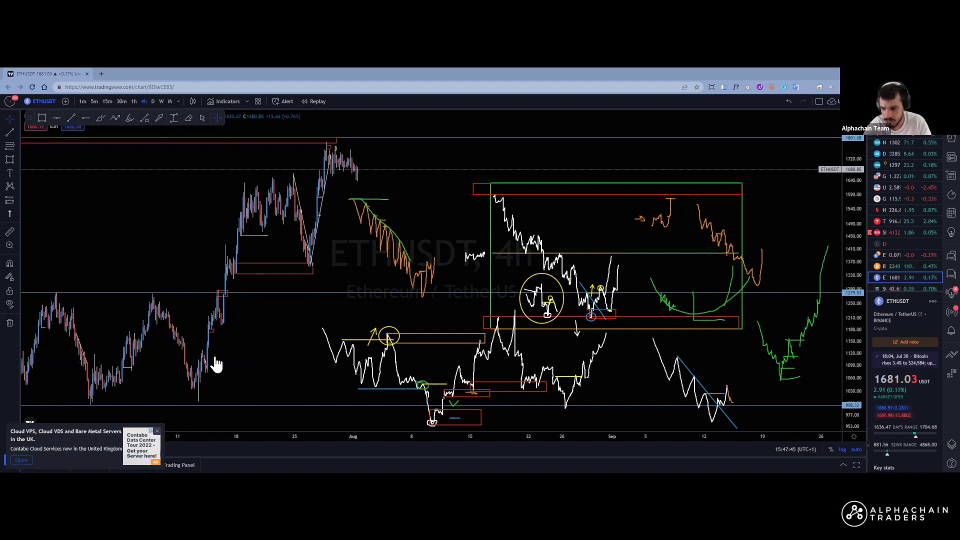
Temporarily extend the orange rebound into a steep climb and circle the preceding decline in orange, undoing the climb and circle.
click(598, 188)
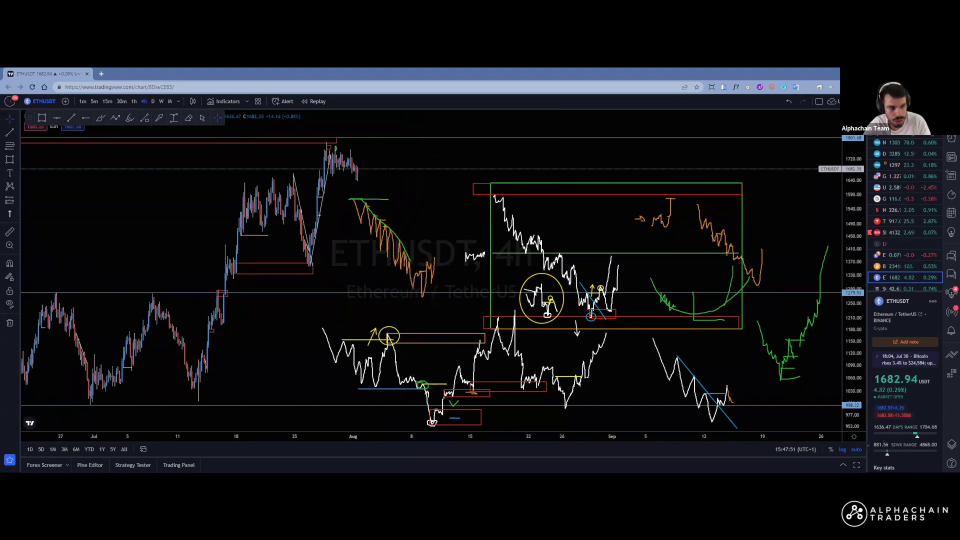
drag(395, 241, 410, 258)
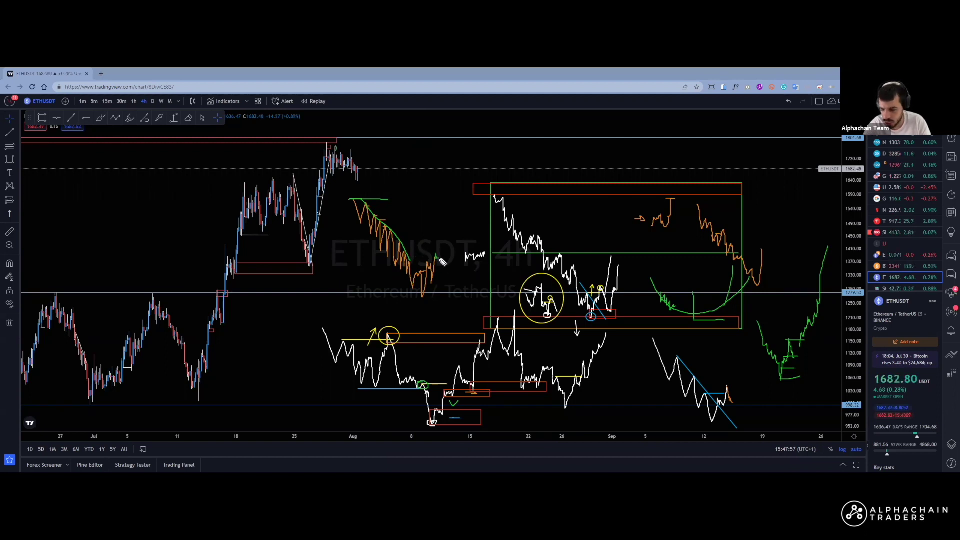
drag(435, 262, 450, 245)
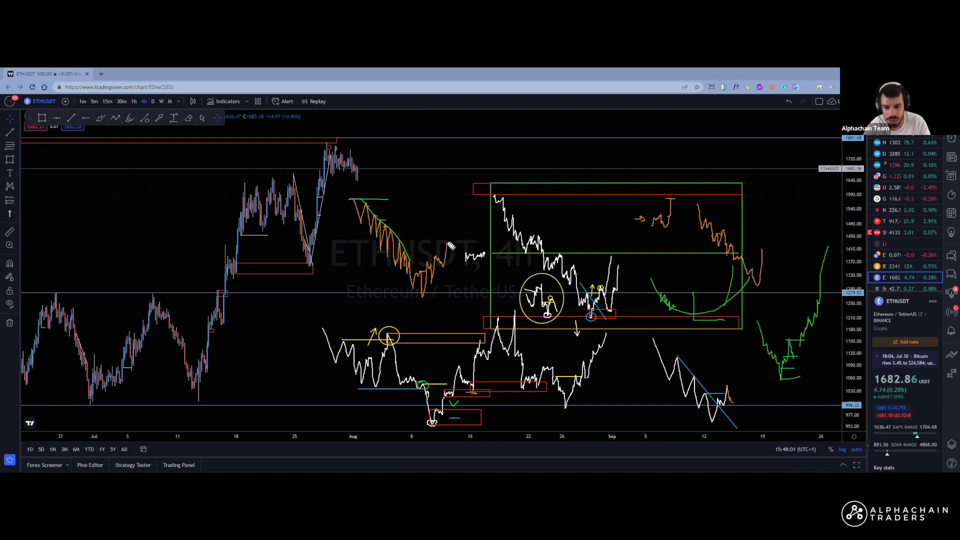
drag(451, 245, 454, 189)
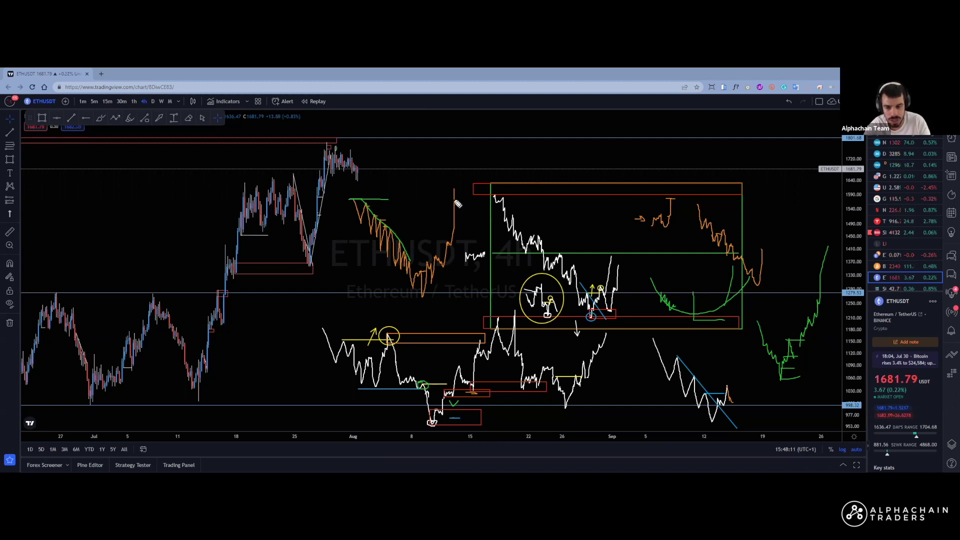
mouse_move(378, 205)
mouse_down()
mouse_move(377, 266)
mouse_move(385, 211)
mouse_up()
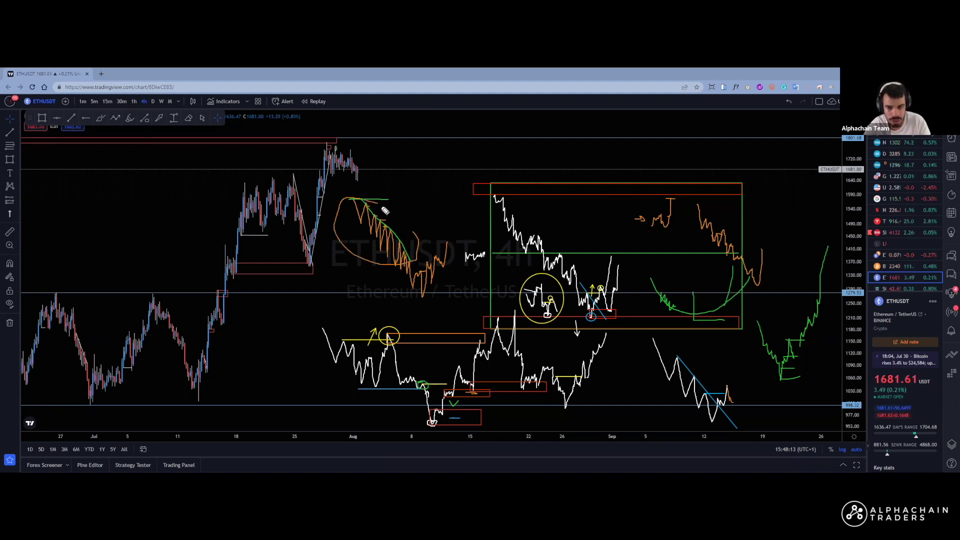
key(ctrl+z)
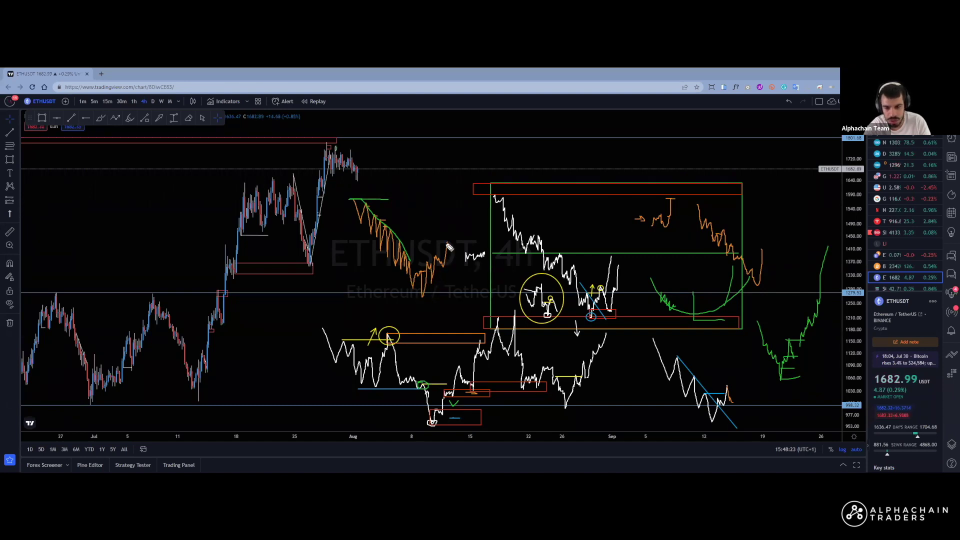
Temporarily circle the orange path's low and add an arrow from it, undoing these marks and the rebound extension.
mouse_move(423, 301)
mouse_down()
mouse_move(428, 292)
mouse_move(418, 292)
mouse_move(420, 301)
mouse_move(383, 292)
mouse_move(384, 304)
mouse_move(412, 295)
mouse_up()
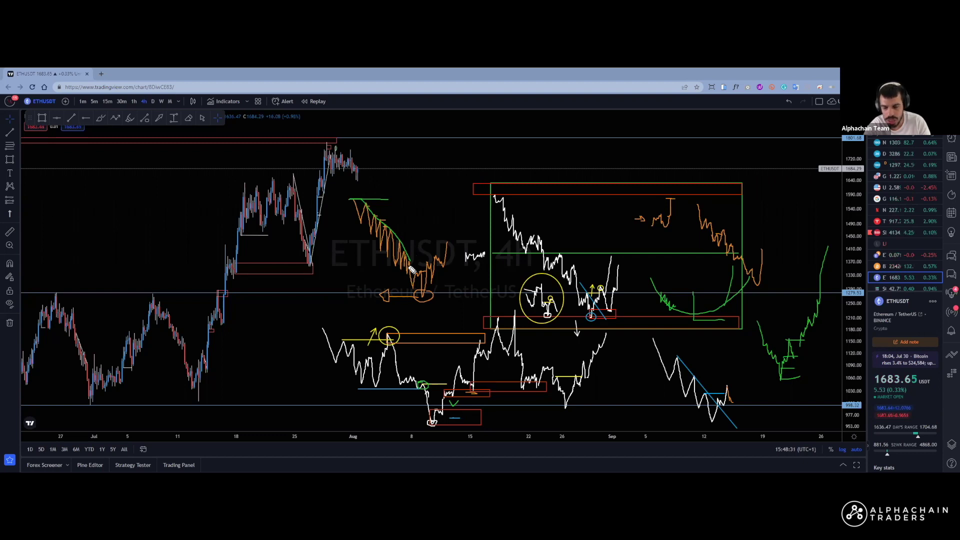
key(ctrl+z)
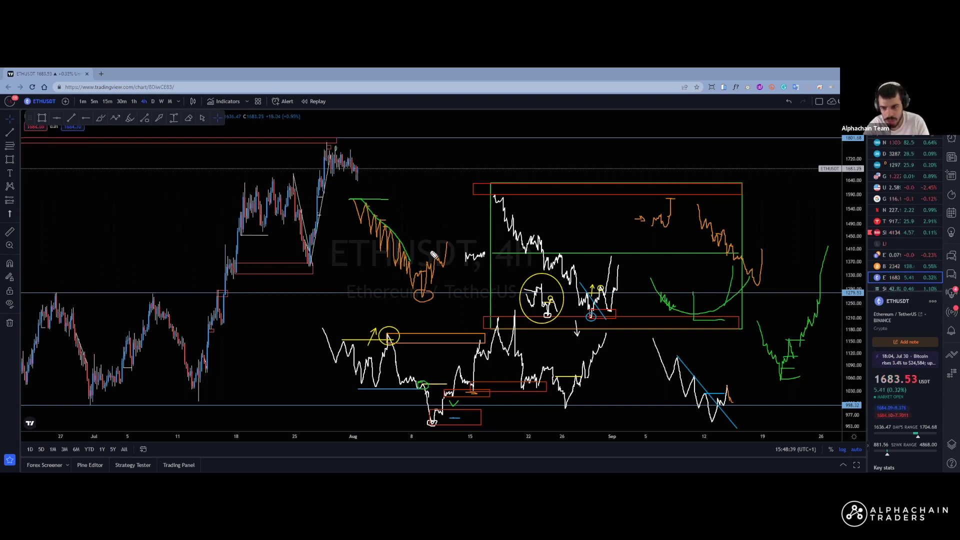
key(ctrl+z)
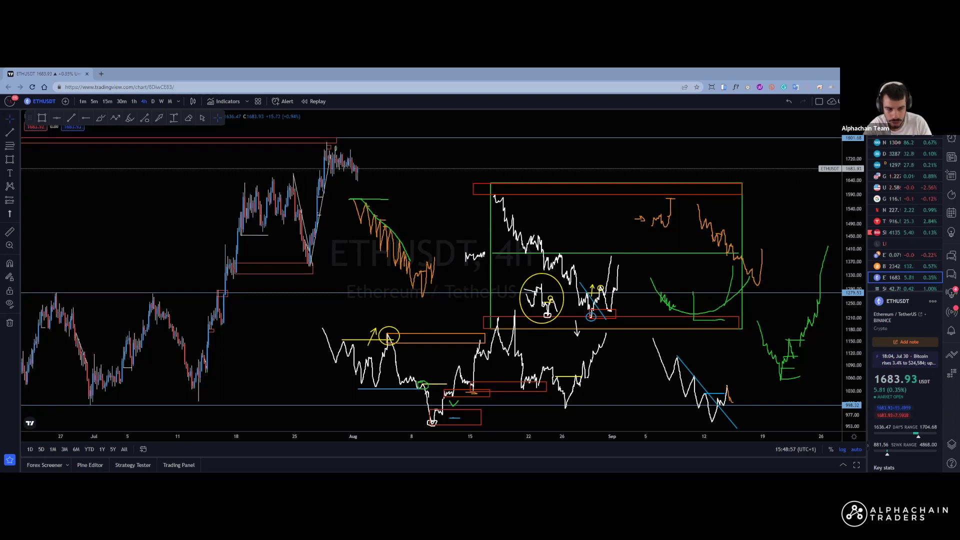
mouse_move(431, 300)
mouse_down()
mouse_move(411, 287)
mouse_move(426, 289)
mouse_up()
key(ctrl+z)
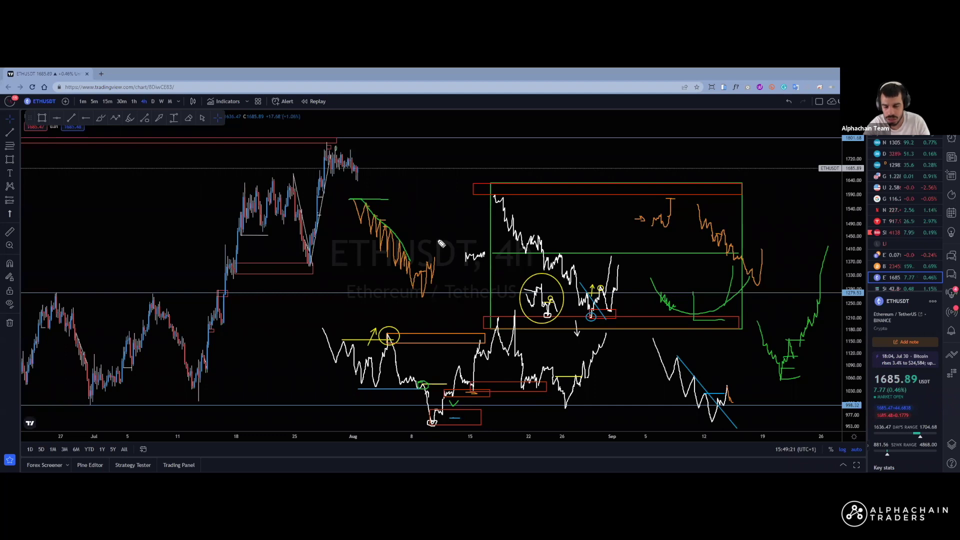
Try blue climb strokes from the end of the orange rebound, undoing them.
drag(439, 264, 455, 218)
key(ctrl+z)
mouse_move(441, 259)
mouse_down()
mouse_move(456, 201)
mouse_move(439, 258)
mouse_up()
key(ctrl+z)
key(ctrl+z)
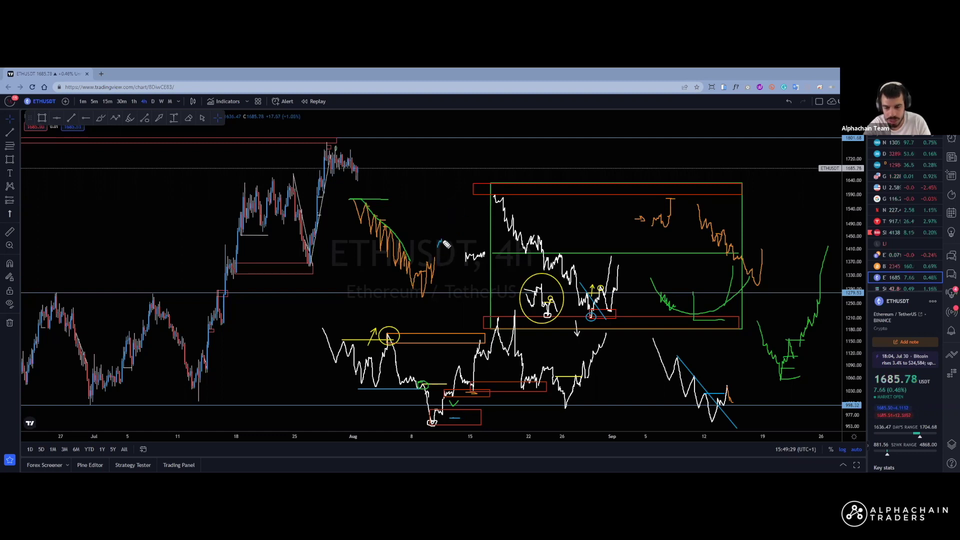
Temporarily mark a sideways blue price path beneath a horizontal blue line above the orange rebound, removing the marks.
drag(440, 240, 450, 243)
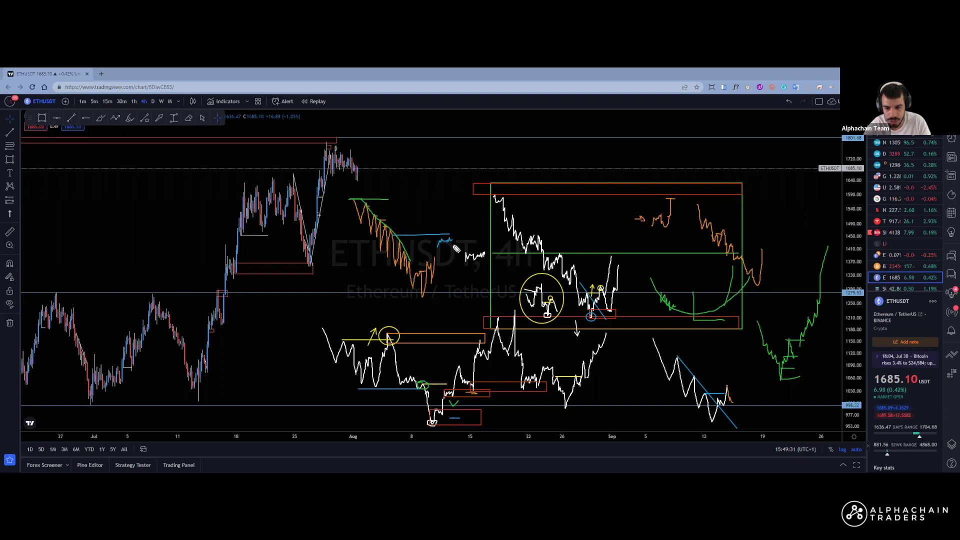
key(ctrl+z)
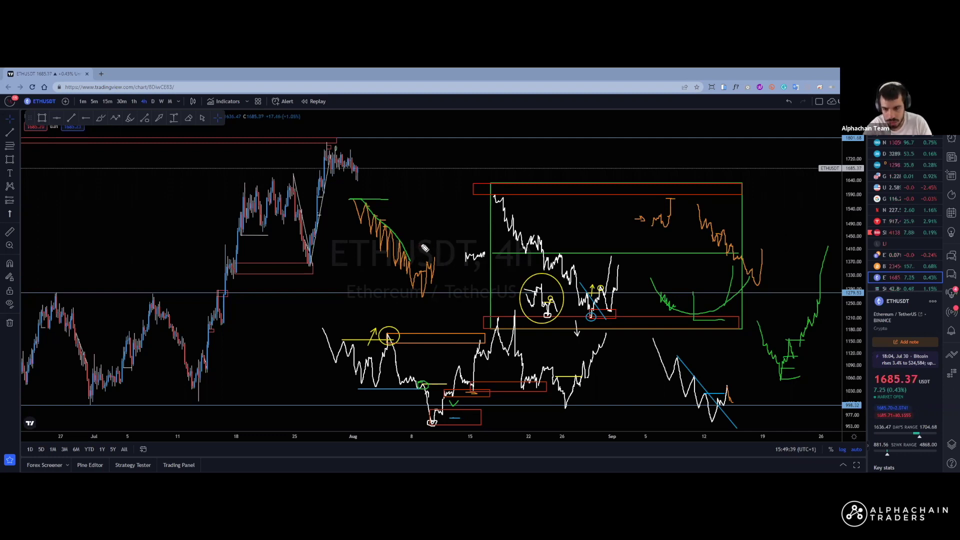
drag(429, 244, 440, 244)
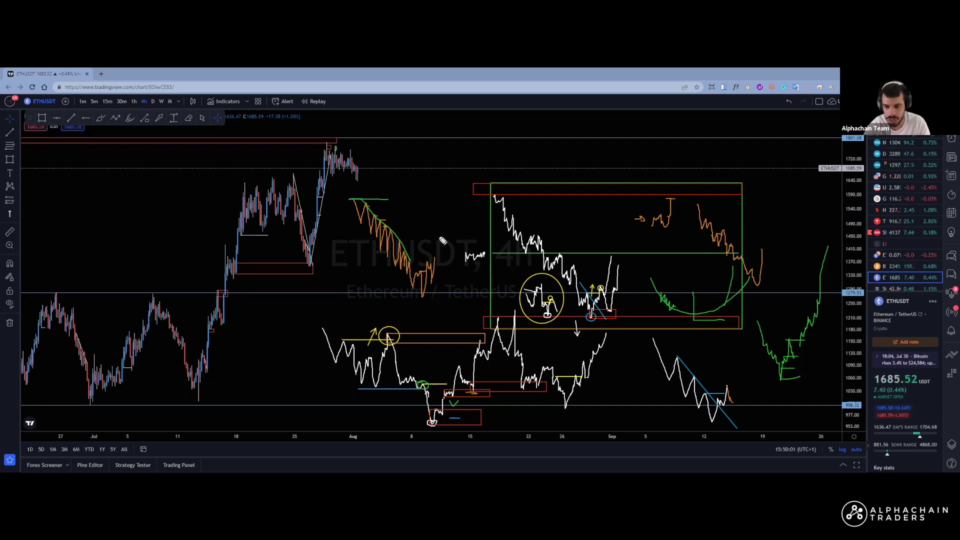
Extend the orange rebound with a short blue zigzag, undoing the steeper blue climbs.
drag(439, 257, 446, 220)
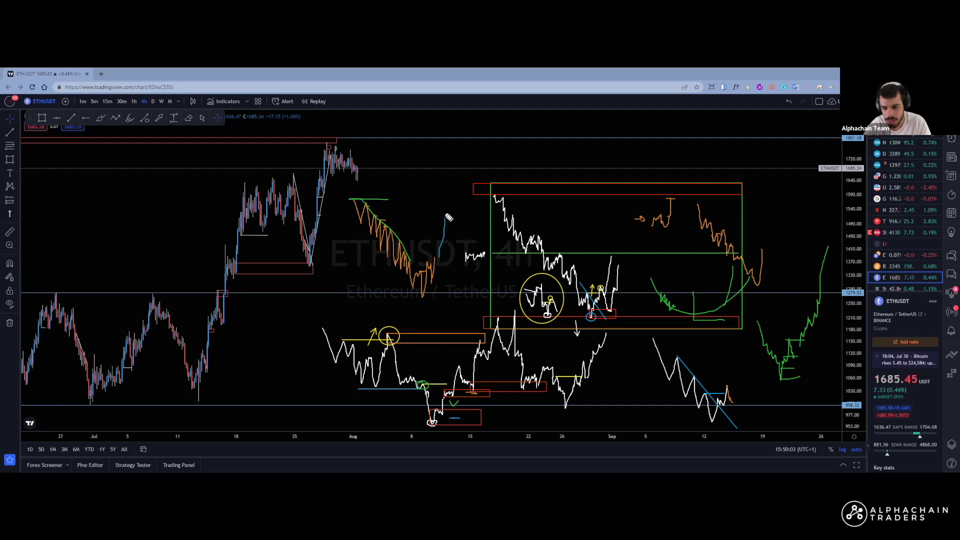
key(ctrl+z)
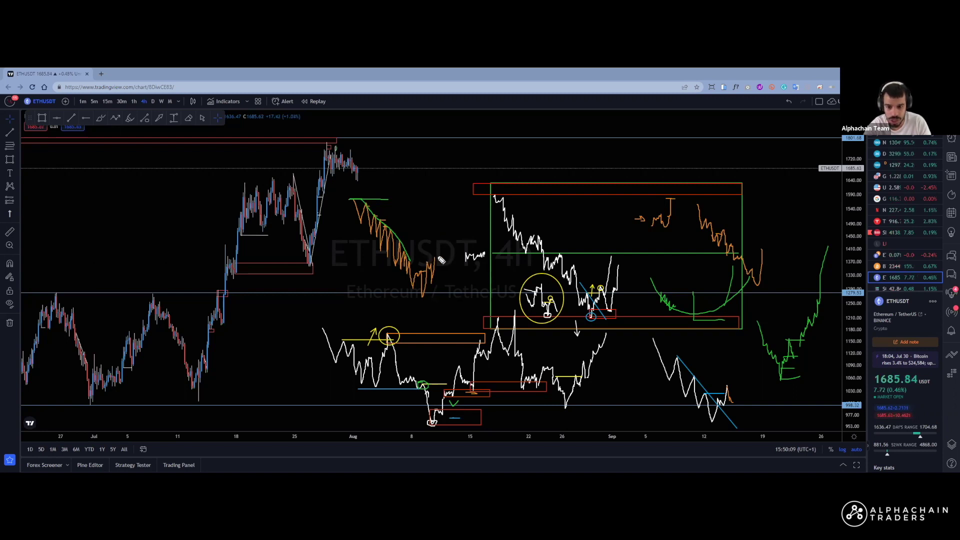
key(ctrl+z)
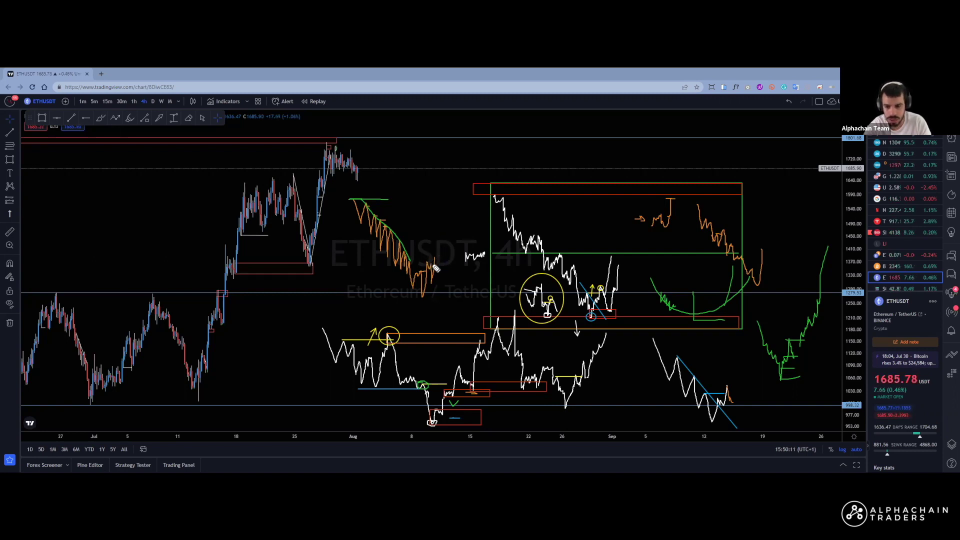
drag(434, 265, 458, 202)
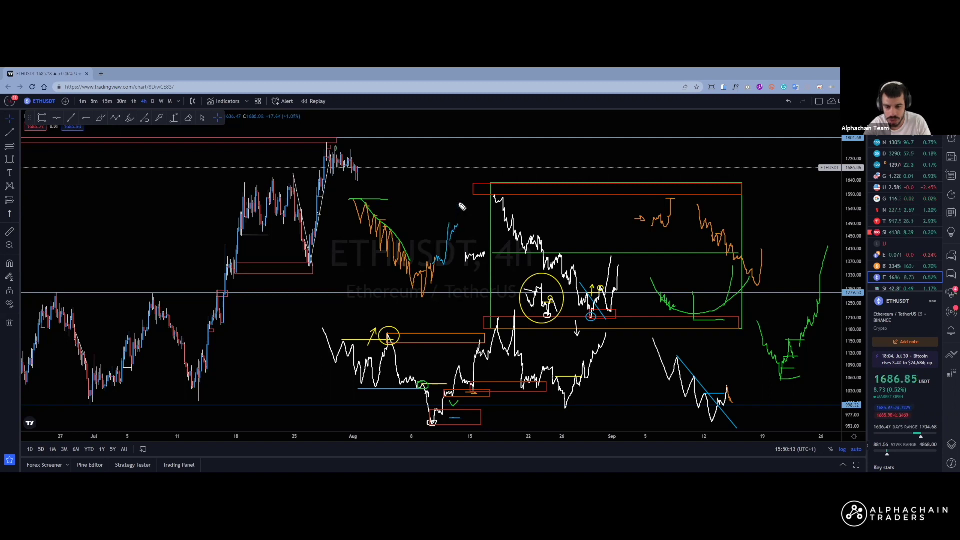
key(ctrl+z)
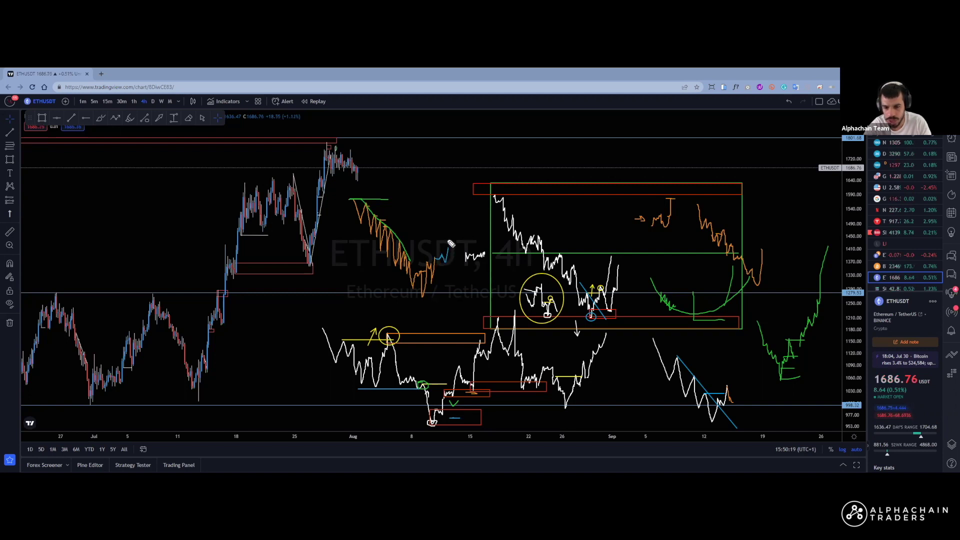
Mark the orange rebound's high with a short horizontal blue line, undoing the trial strokes drawn above and around it.
mouse_move(434, 260)
mouse_down()
mouse_move(450, 261)
mouse_move(447, 215)
mouse_up()
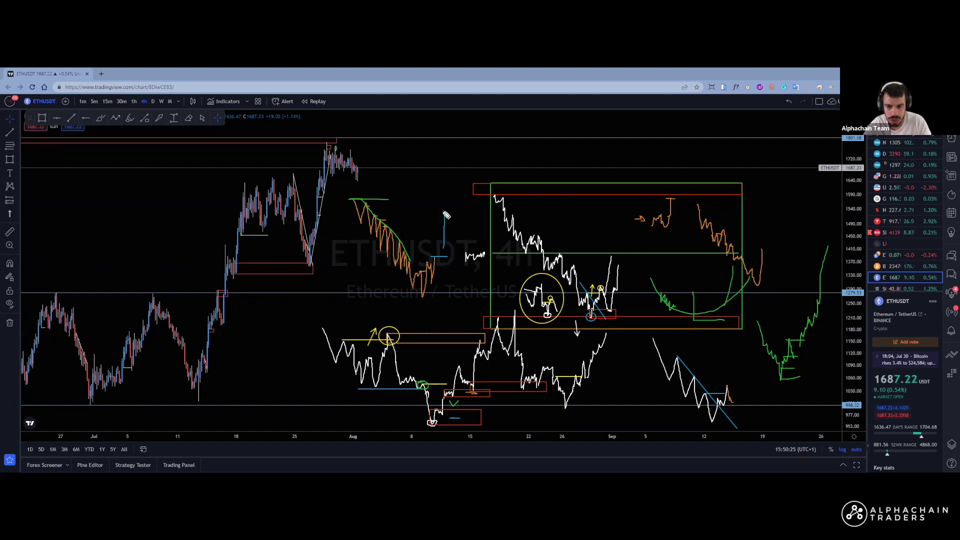
key(ctrl+z)
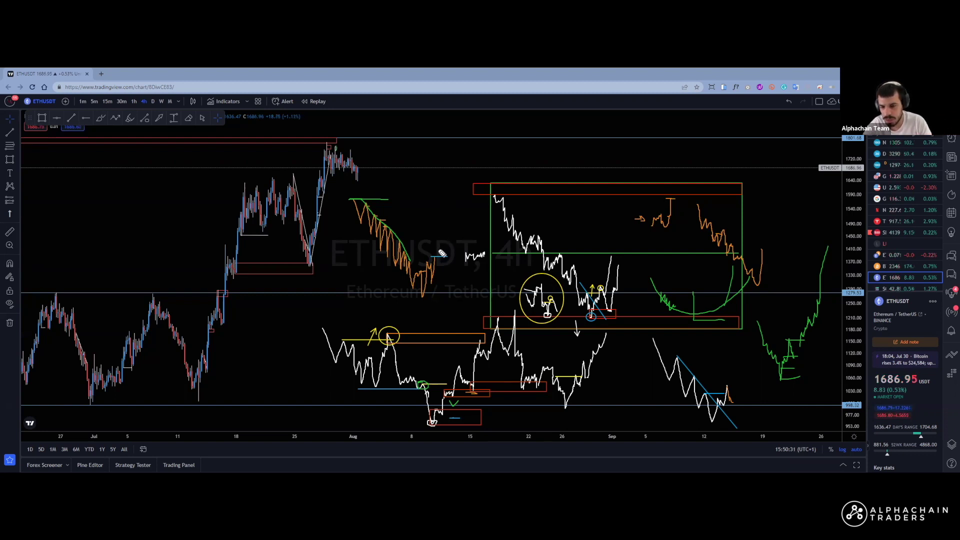
drag(438, 256, 444, 245)
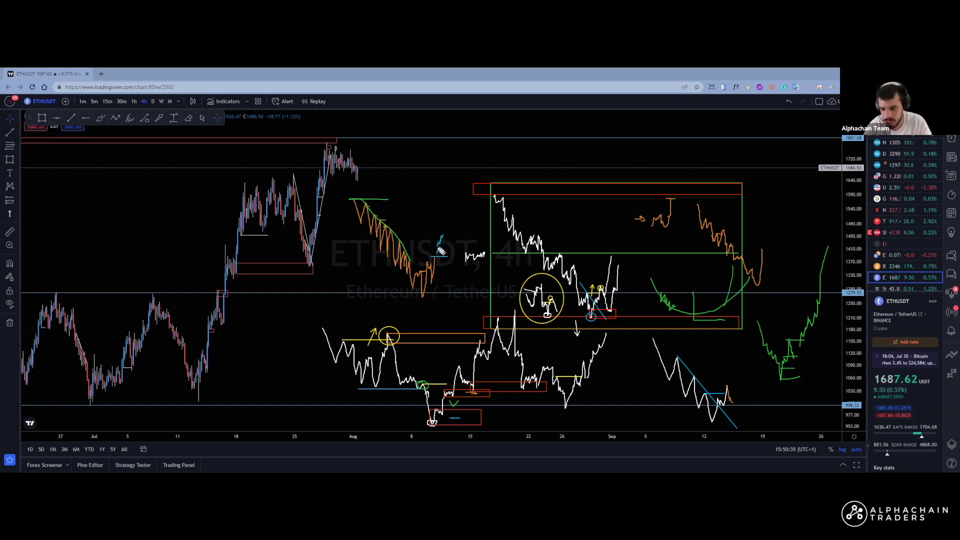
drag(439, 253, 443, 237)
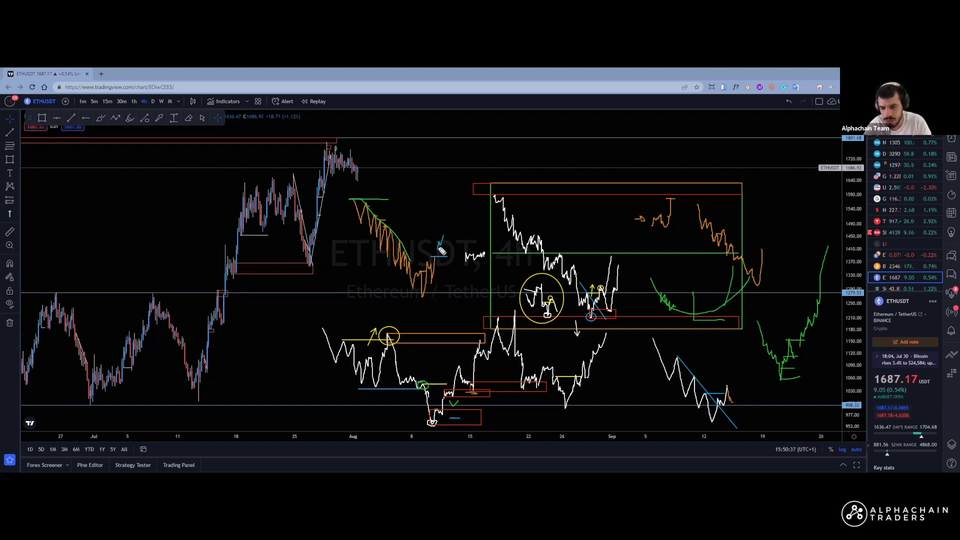
key(ctrl+z)
drag(440, 248, 452, 231)
key(ctrl+z)
key(ctrl+z)
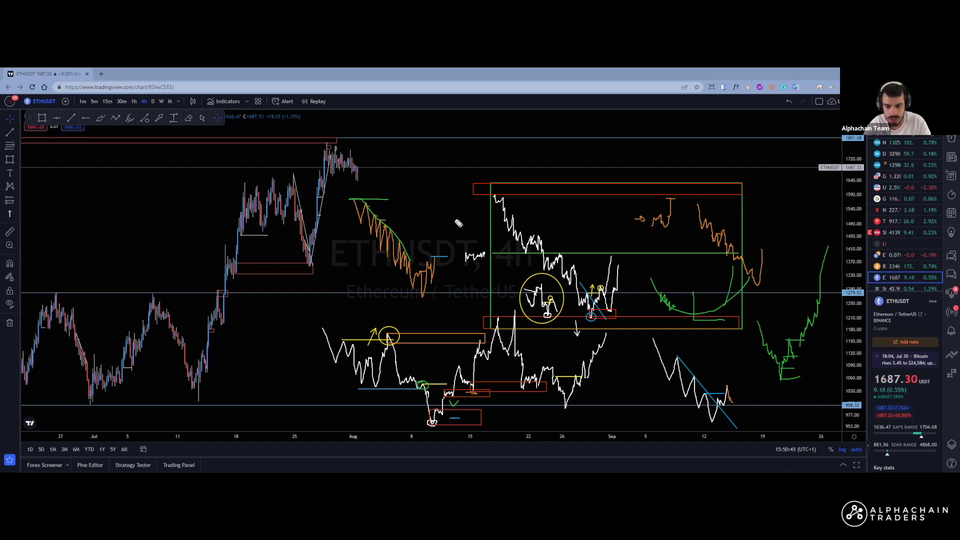
mouse_move(411, 205)
mouse_down()
mouse_move(360, 210)
mouse_move(385, 298)
mouse_move(475, 268)
mouse_up()
key(ctrl+z)
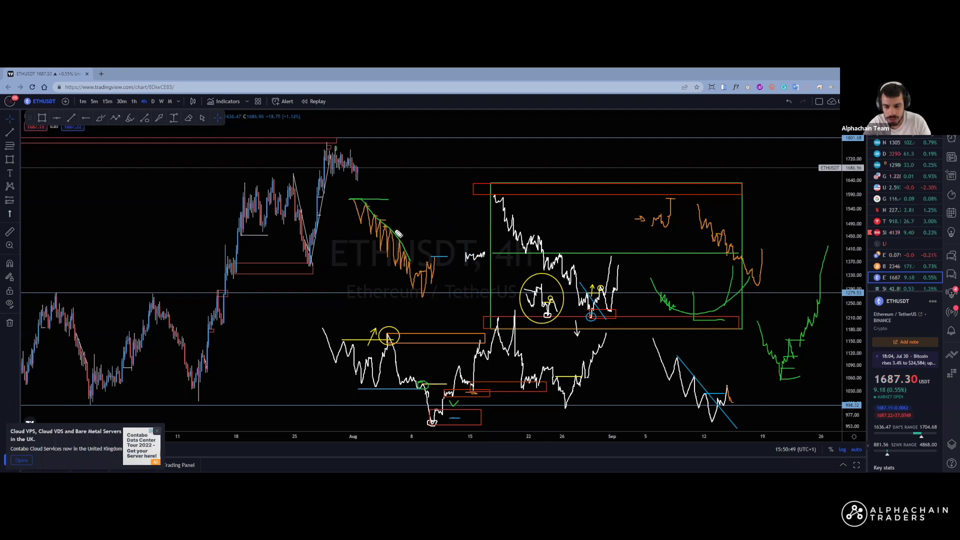
Dismiss the advertisement and close the symbol search, keeping the current symbol.
click(155, 439)
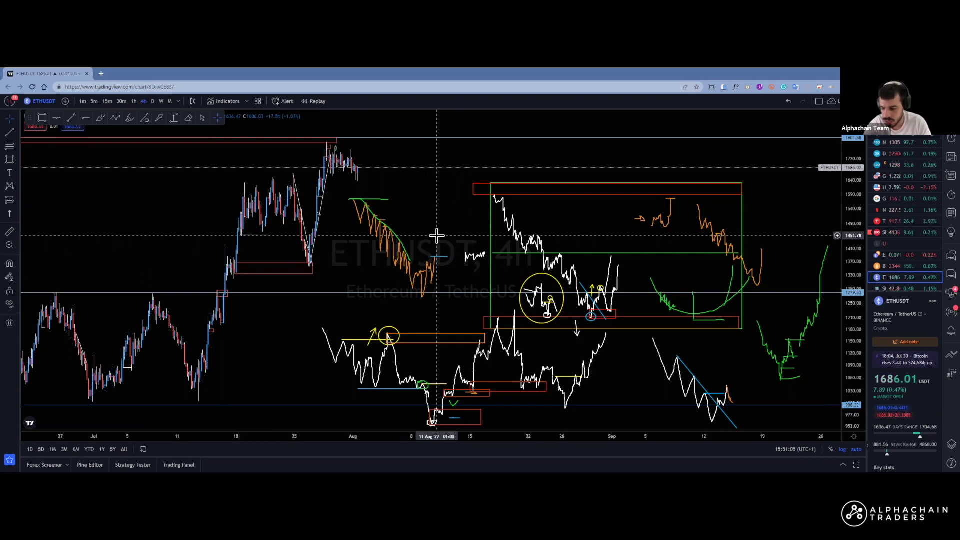
text(EW)
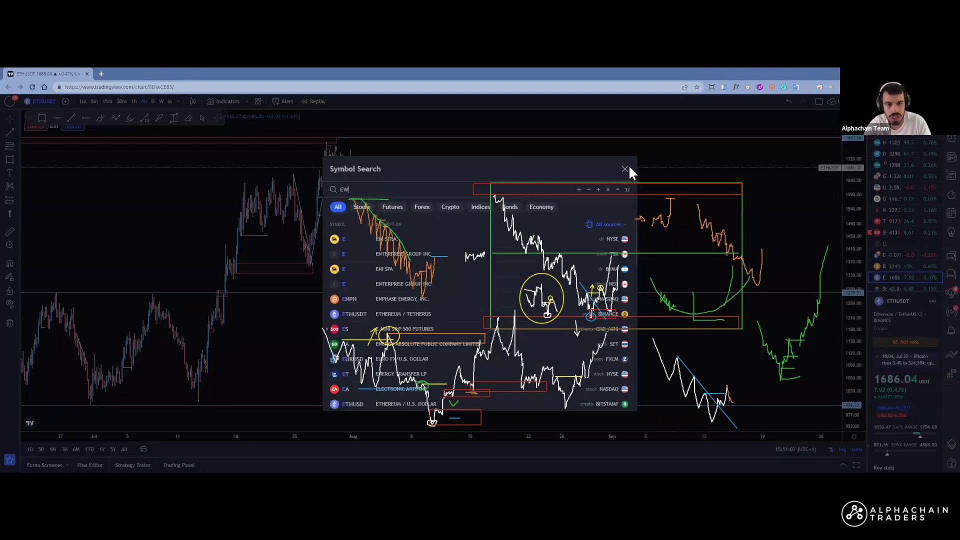
click(625, 169)
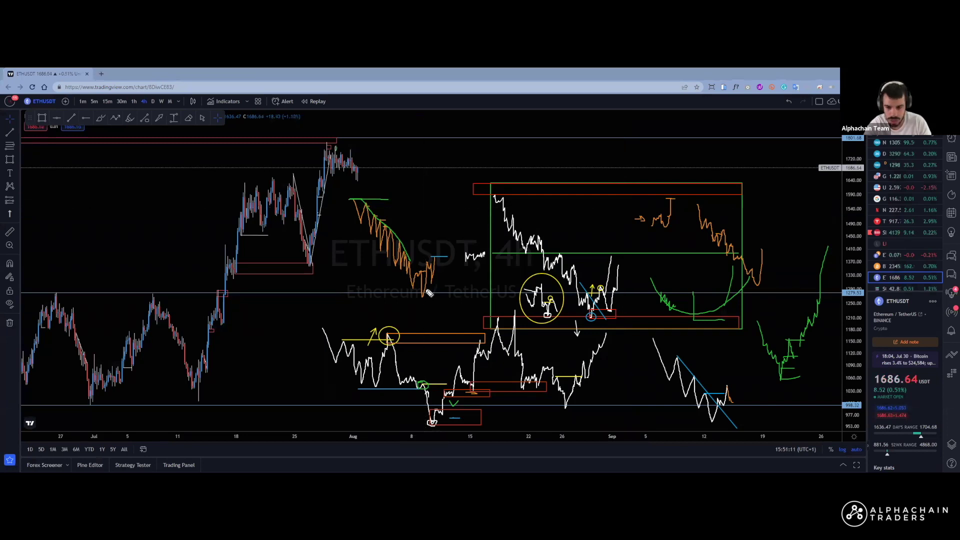
Temporarily circle the orange path's low in blue and sketch strokes along the decline, undoing these marks.
drag(410, 289, 414, 286)
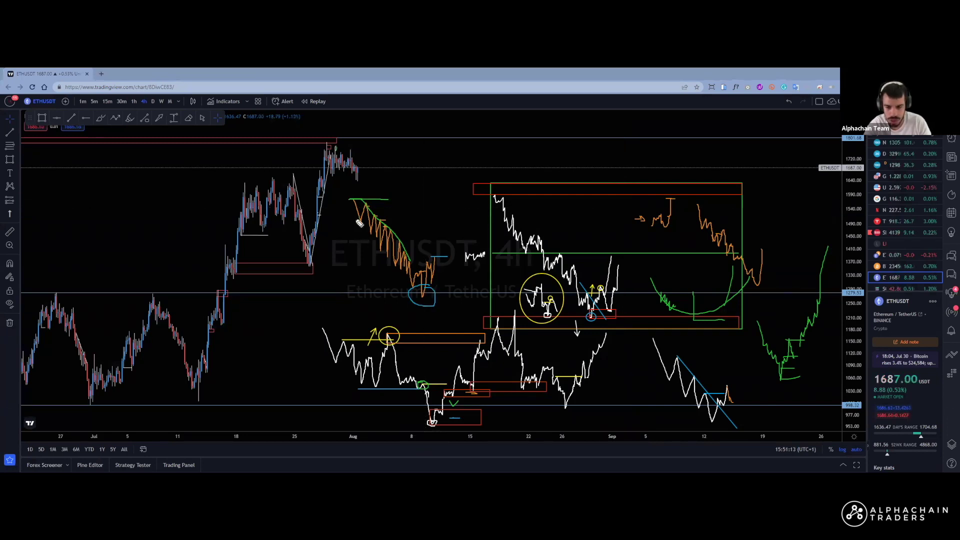
drag(361, 244, 415, 290)
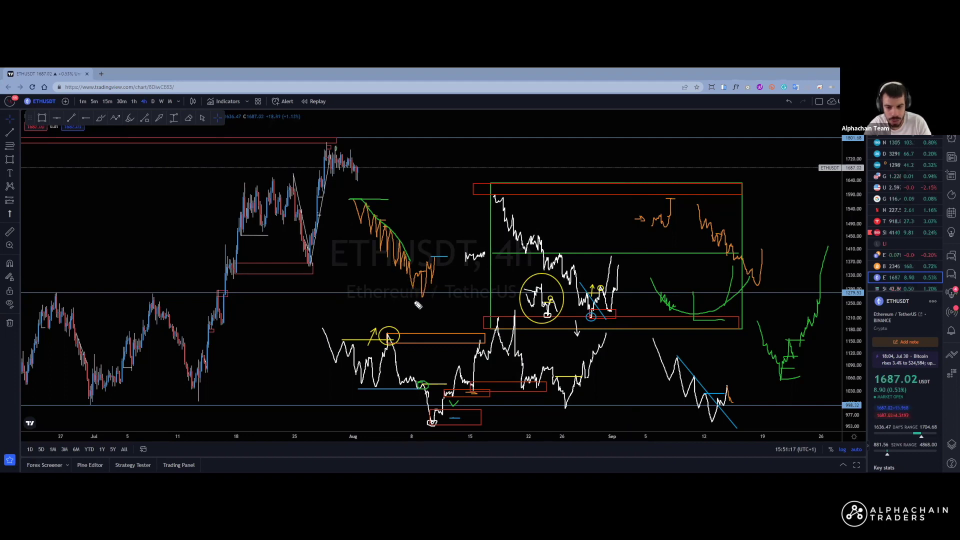
drag(429, 289, 428, 290)
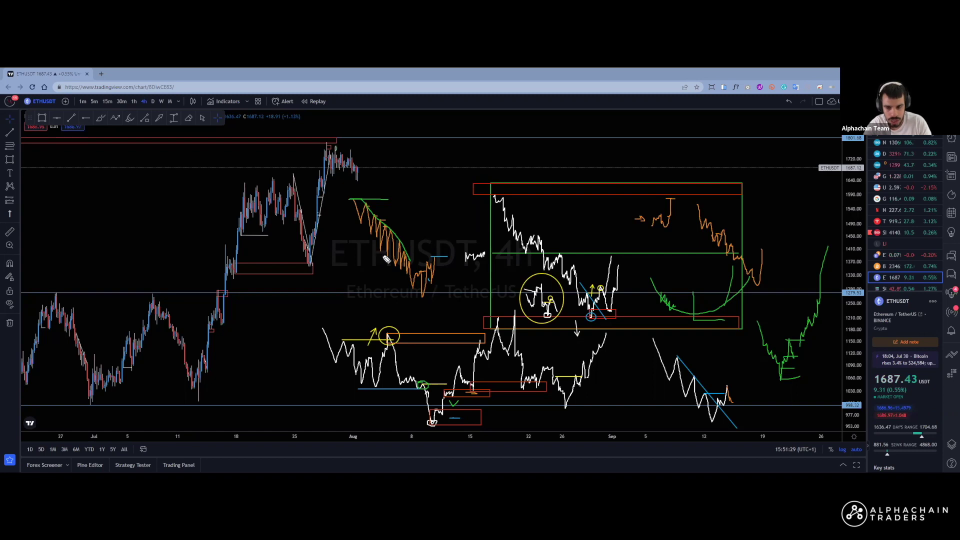
drag(388, 259, 396, 263)
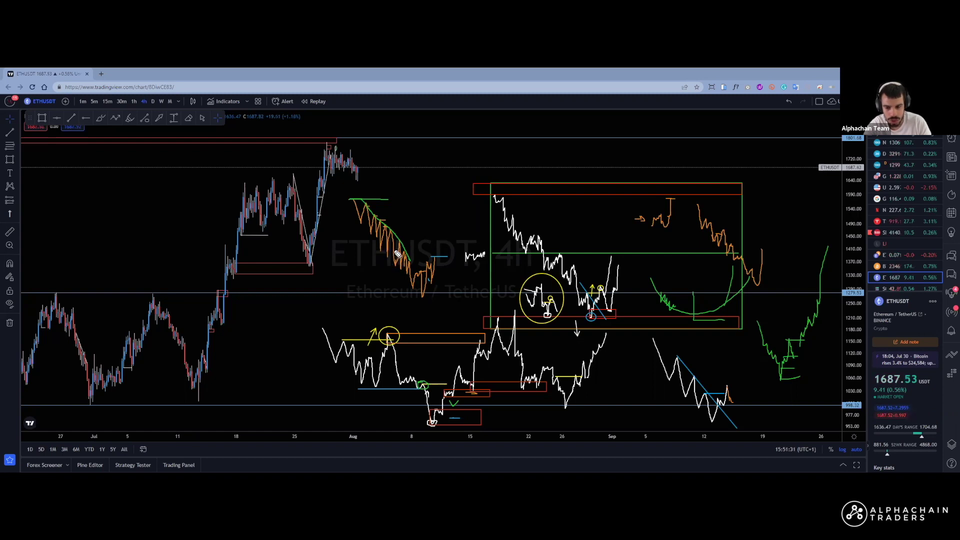
key(ctrl+z)
Try a rounded blue curve beneath the orange low and blue climb strokes around the rebound, undoing them all.
mouse_move(401, 240)
mouse_down()
mouse_move(410, 164)
mouse_move(422, 173)
mouse_up()
key(ctrl+z)
mouse_move(425, 282)
mouse_down()
mouse_move(414, 292)
mouse_move(434, 287)
mouse_move(417, 299)
mouse_move(444, 274)
mouse_up()
key(ctrl+z)
key(ctrl+z)
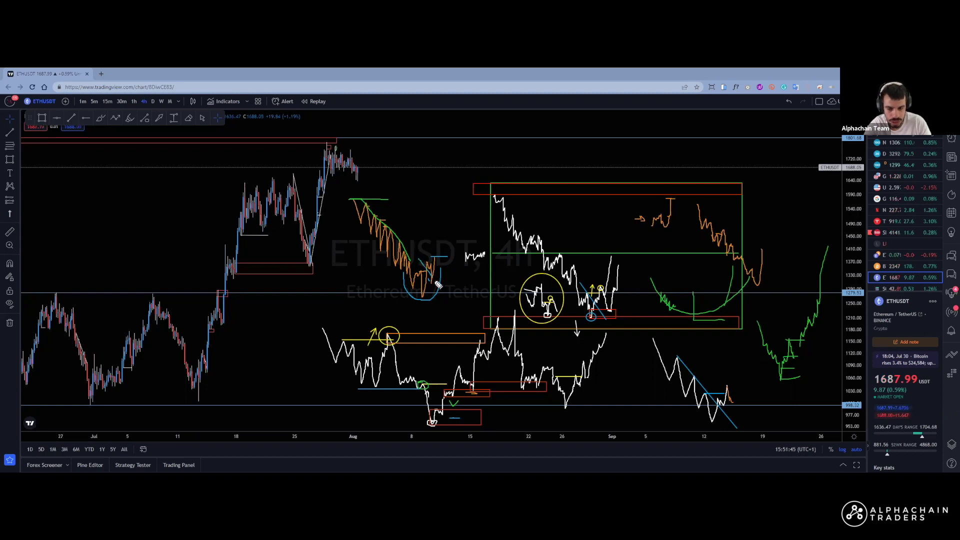
drag(437, 284, 441, 202)
key(ctrl+z)
key(ctrl+z)
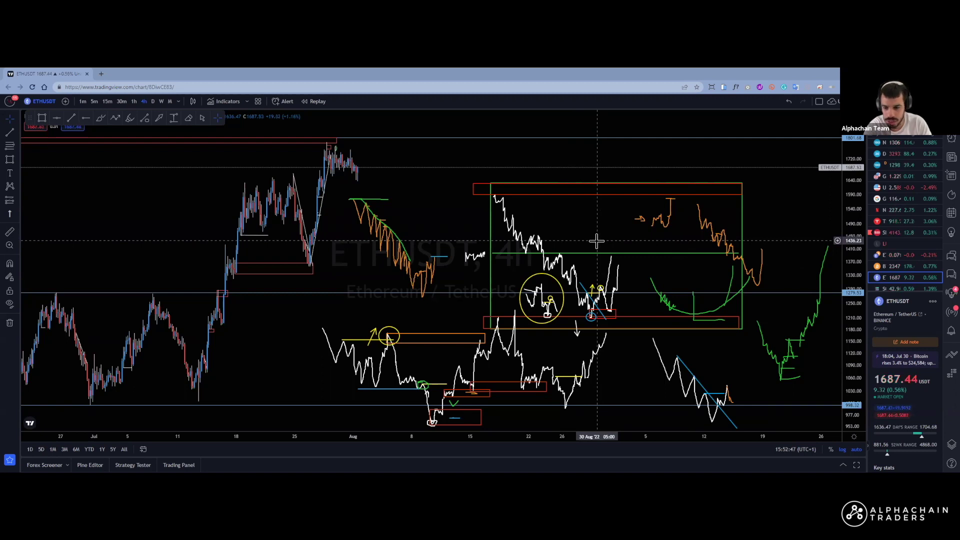
Erase the small orange zigzag, its horizontal cap and the orange arrow inside the green range box.
scroll(589, 237, up, 1)
scroll(589, 237, down, 1)
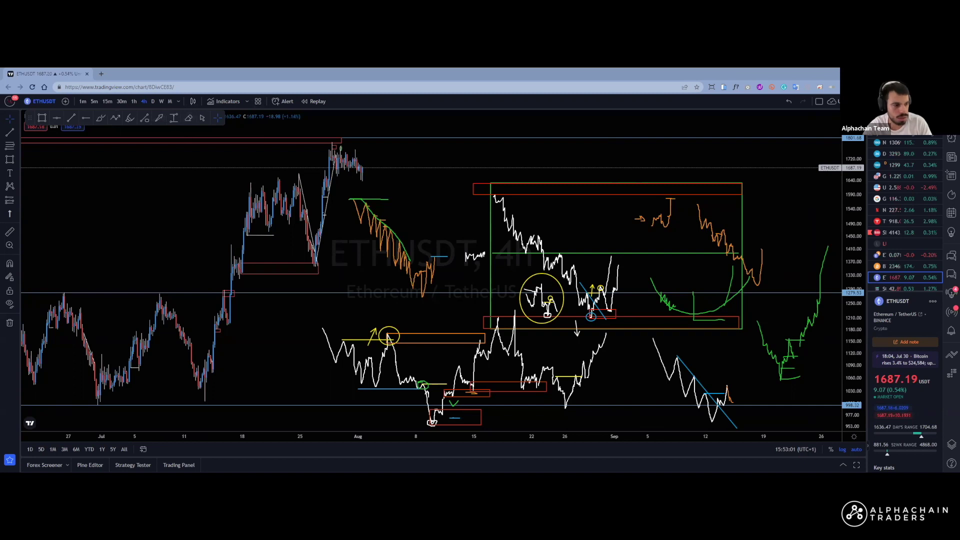
click(673, 223)
click(672, 215)
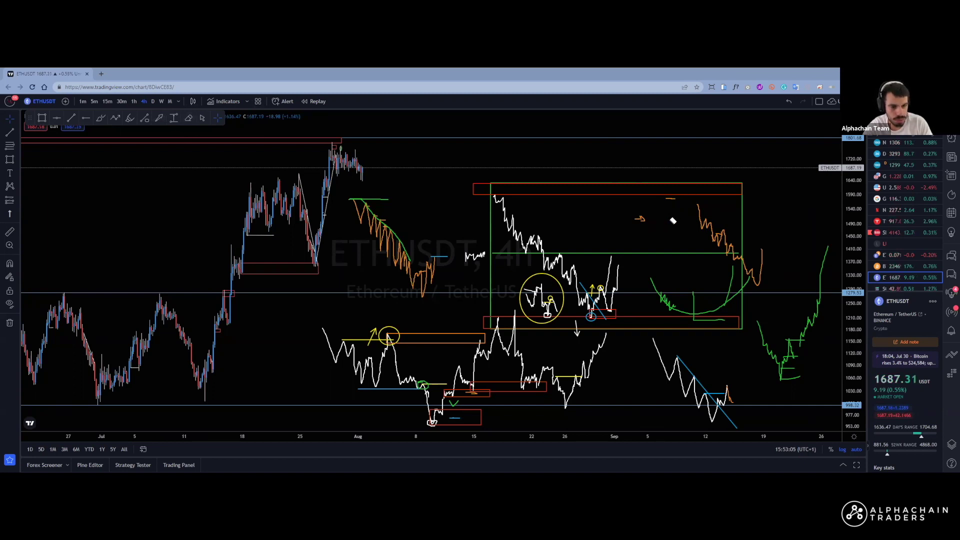
click(671, 200)
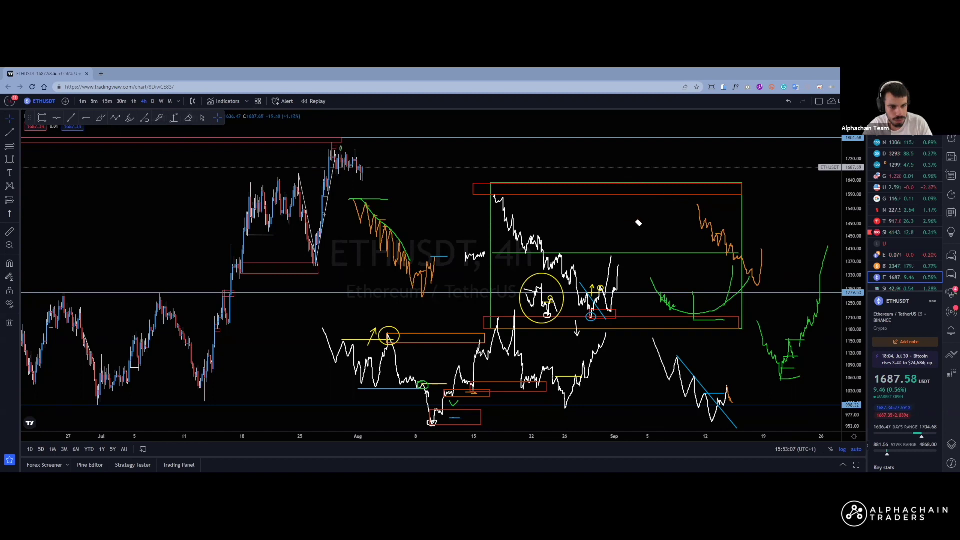
Erase the orange decline, the green curve and marks inside the range, and the lower part of the green path beside it.
mouse_move(699, 225)
mouse_down()
mouse_move(735, 256)
mouse_move(731, 304)
mouse_up()
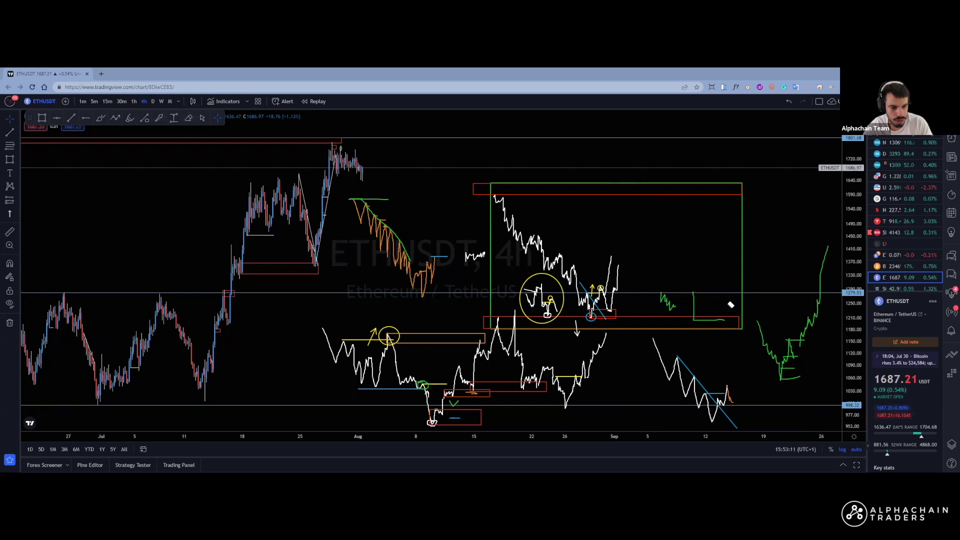
click(675, 305)
click(696, 314)
mouse_move(767, 338)
mouse_down()
mouse_move(795, 350)
mouse_move(811, 333)
mouse_up()
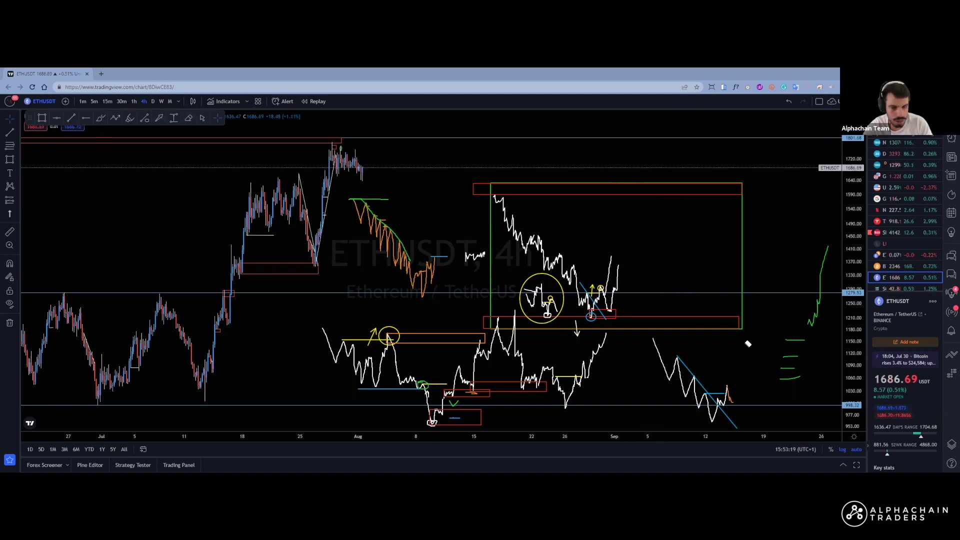
Redraw the horizontal green midline across the range box, undoing the first attempt.
drag(492, 256, 710, 256)
key(ctrl+z)
drag(490, 252, 724, 252)
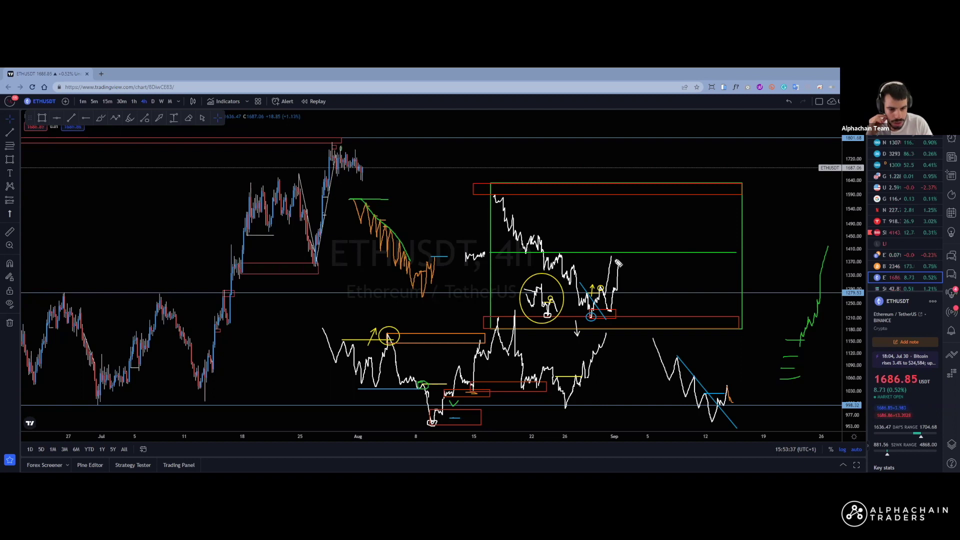
Try extending the white rebound sideways around the green midline and adding an upward arrow, undoing the first extension and the arrow.
mouse_move(616, 263)
mouse_down()
mouse_move(638, 270)
mouse_move(644, 248)
mouse_up()
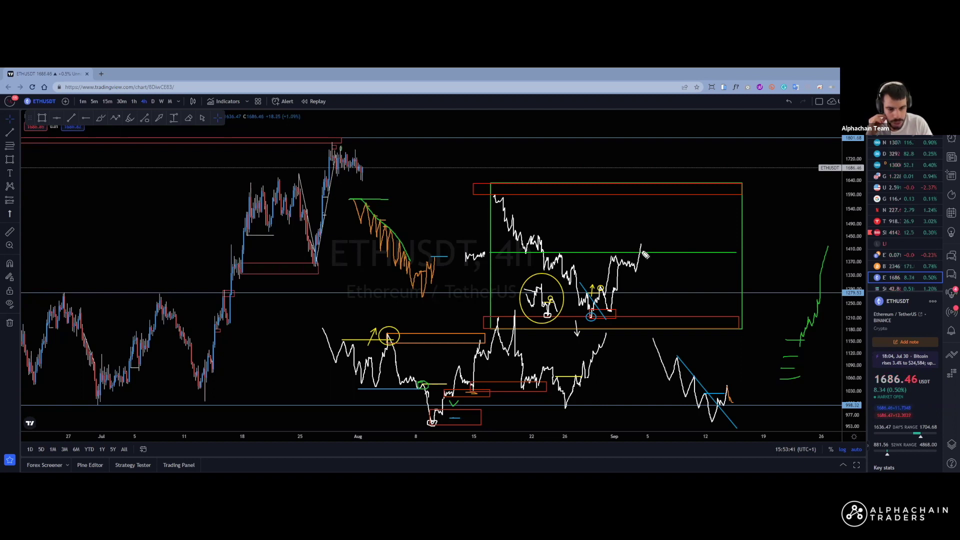
key(ctrl+z)
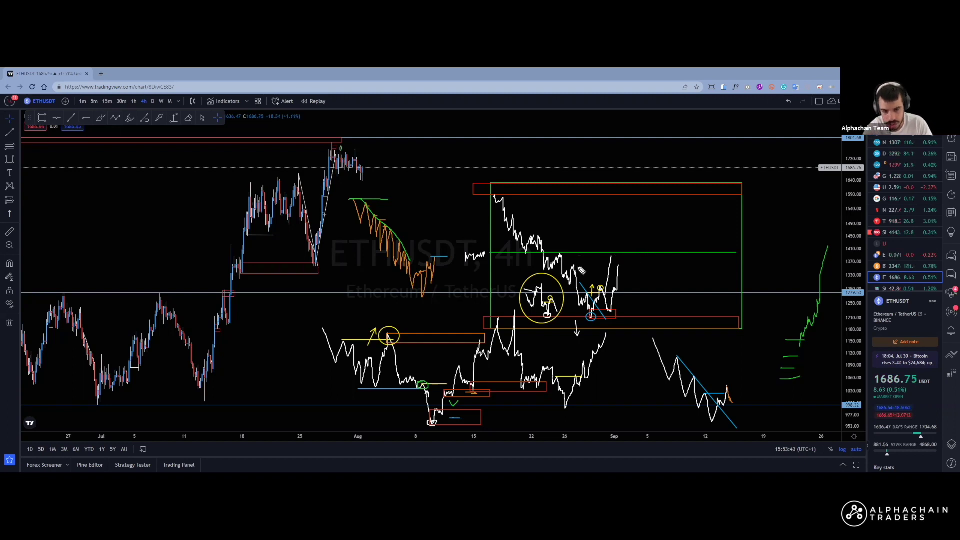
mouse_move(610, 257)
mouse_down()
mouse_move(621, 250)
mouse_move(631, 264)
mouse_move(640, 246)
mouse_up()
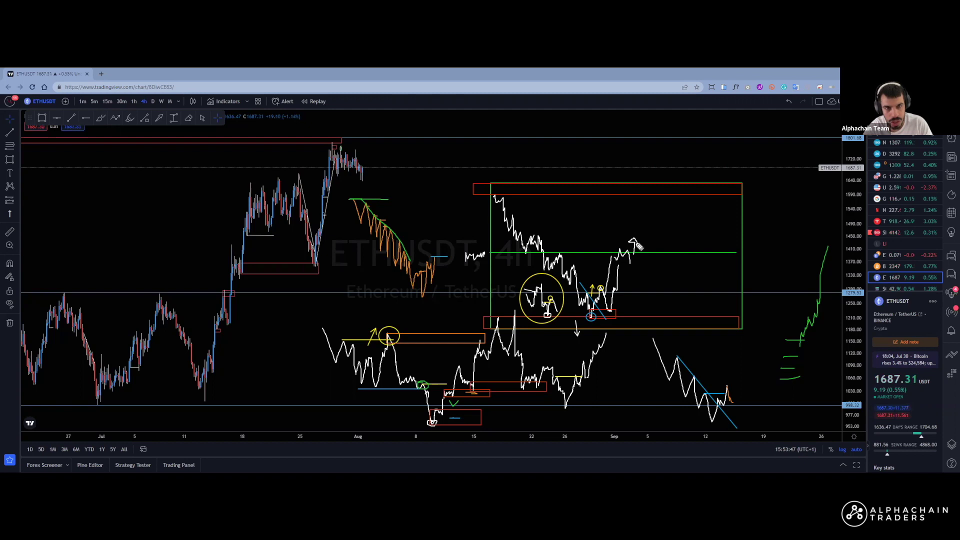
key(ctrl+z)
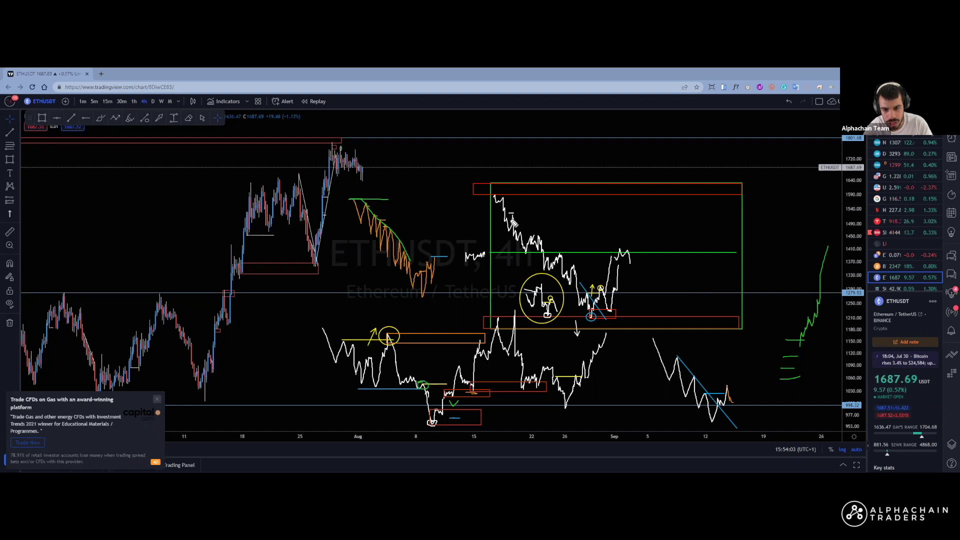
Temporarily mark pullback highs along the white decline and sketch a drop from them, undoing these marks and the rebound extension.
drag(509, 220, 520, 221)
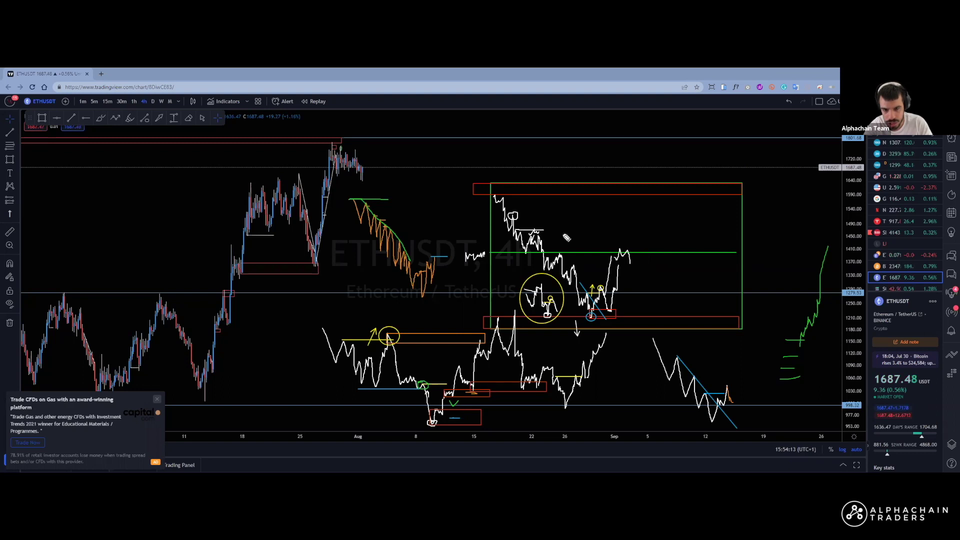
mouse_move(549, 236)
mouse_down()
mouse_move(553, 229)
mouse_move(558, 246)
mouse_up()
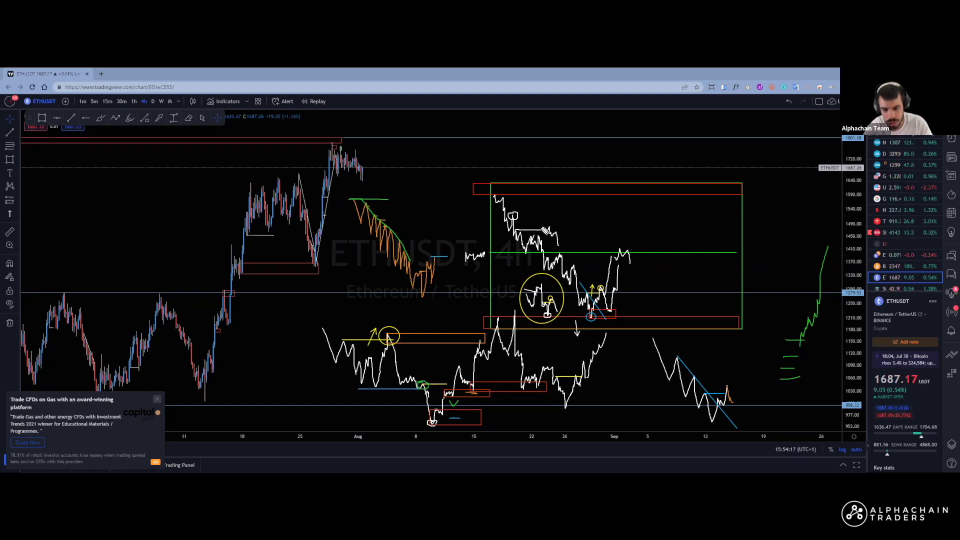
key(ctrl+z)
key(ctrl+z)
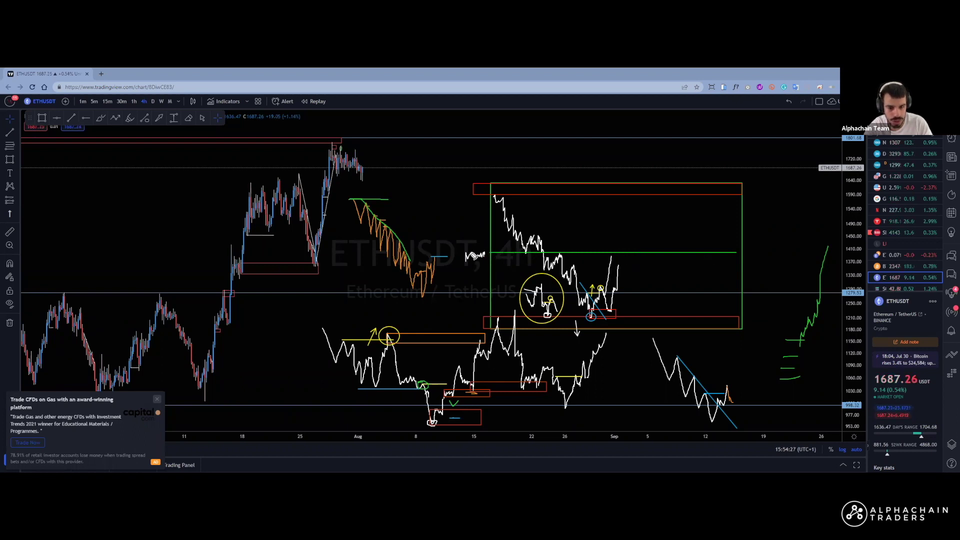
Extend the white rebound through the green midline with a short consolidation above it and a steep climb toward the upper zone.
drag(487, 252, 478, 256)
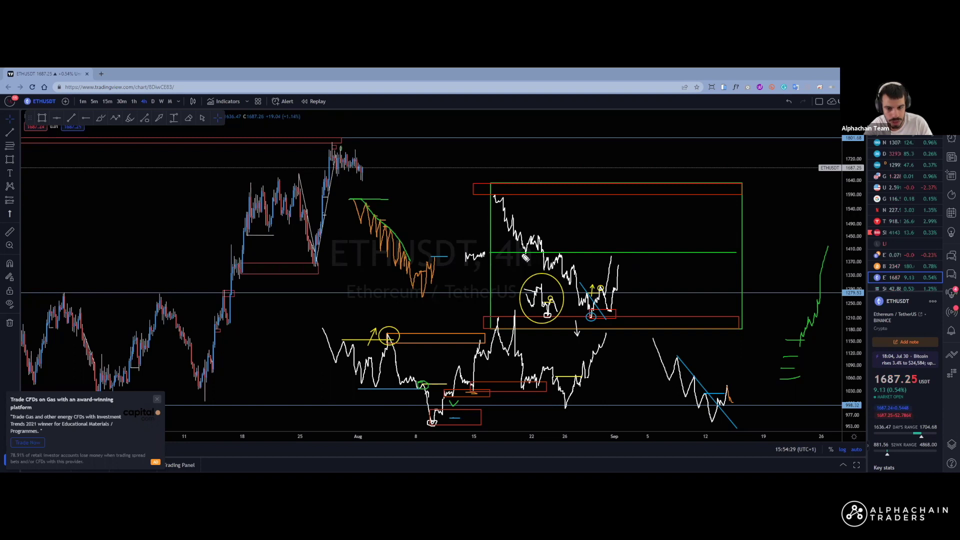
mouse_move(553, 252)
mouse_down()
mouse_move(625, 268)
mouse_move(629, 242)
mouse_up()
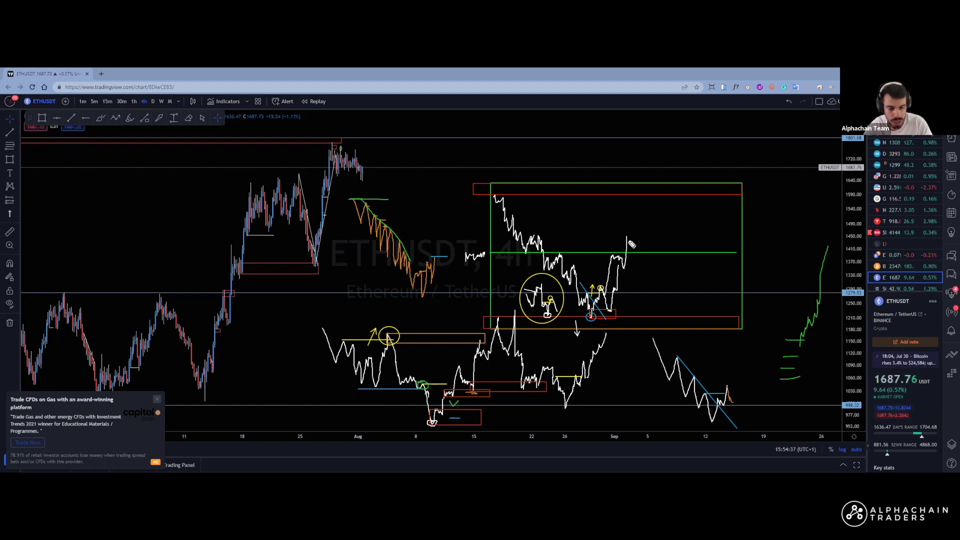
mouse_move(631, 240)
mouse_down()
mouse_move(643, 247)
mouse_move(645, 214)
mouse_up()
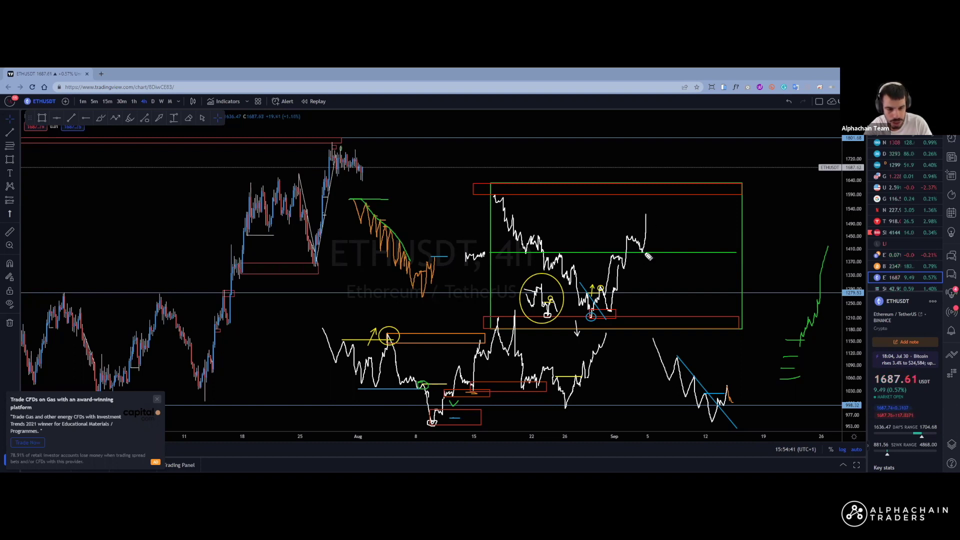
drag(639, 257, 640, 252)
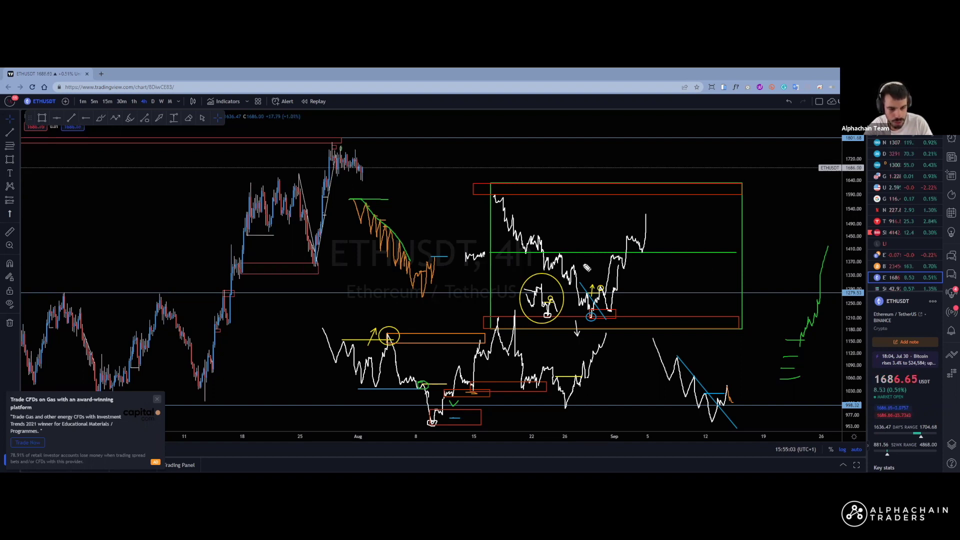
Draw a small red zone just below the midline where the white path breaks out, undoing the trial white line along the midline.
drag(558, 255, 625, 256)
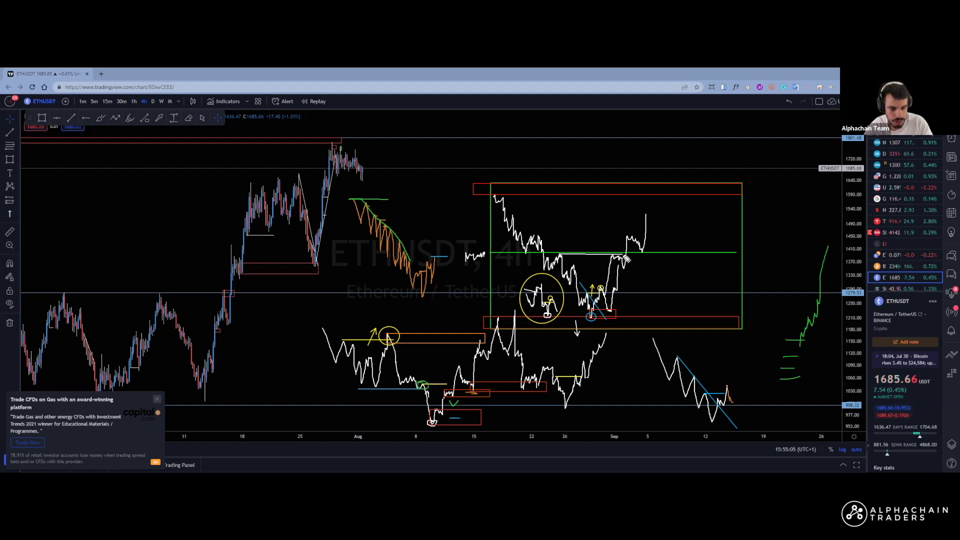
key(ctrl+z)
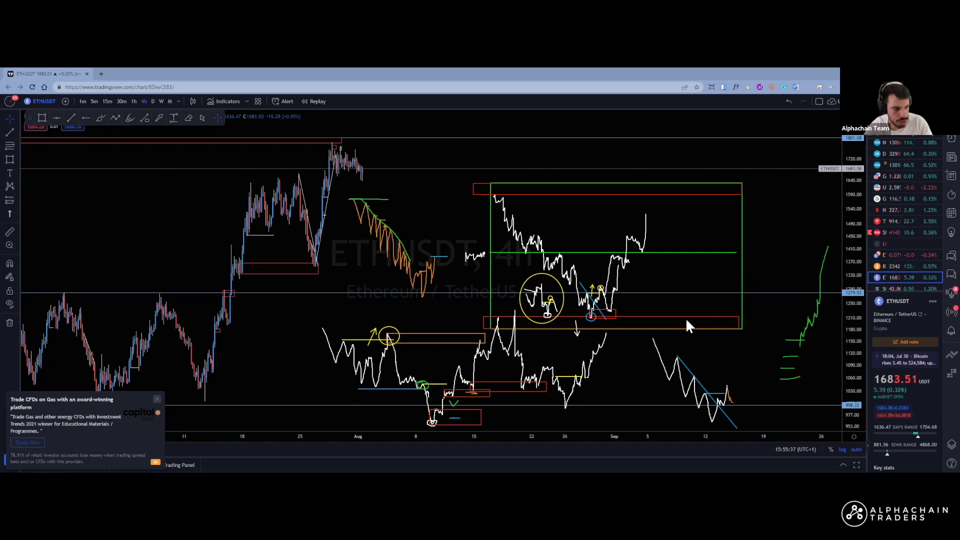
drag(646, 264, 657, 259)
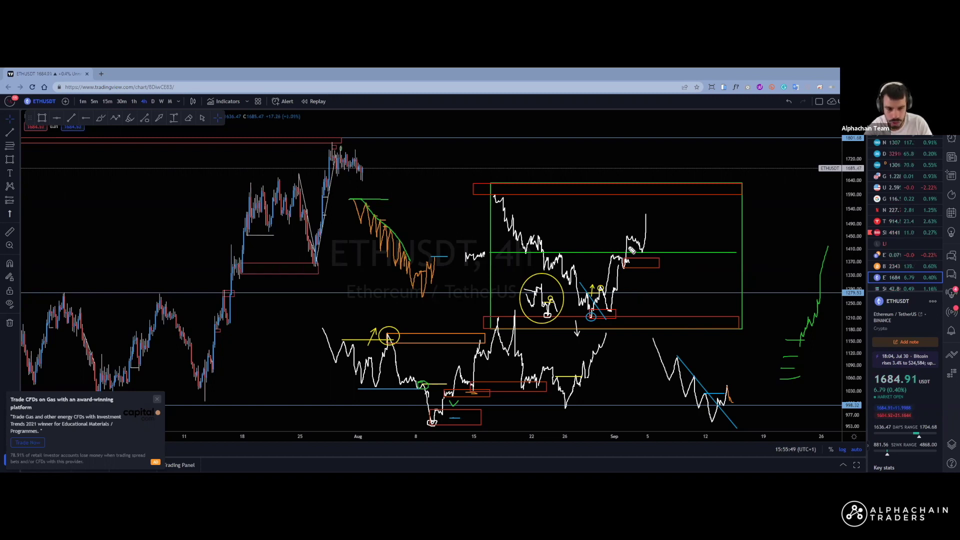
Continue the white path from its steep peak down in a choppy pullback to just below the green midline, undoing a trial line along the midline.
drag(553, 255, 626, 255)
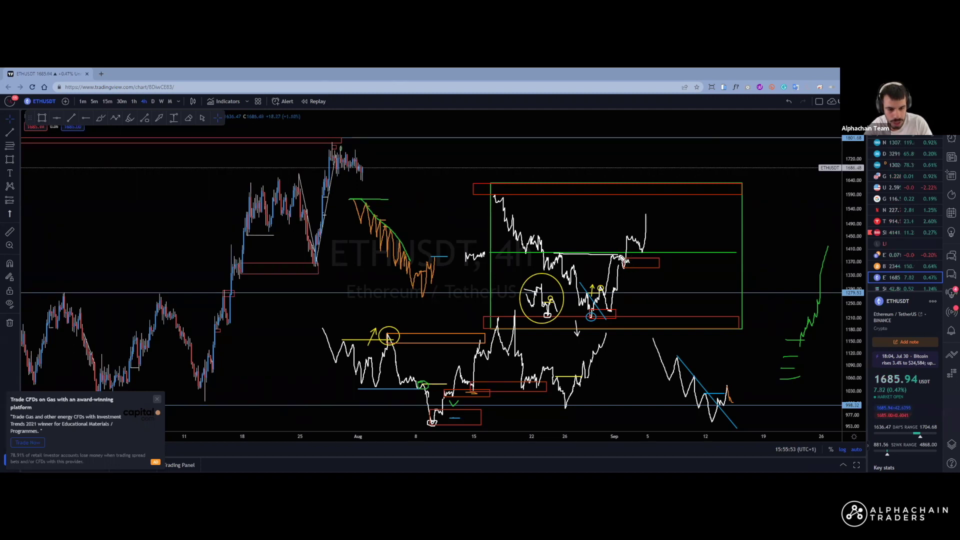
key(ctrl+z)
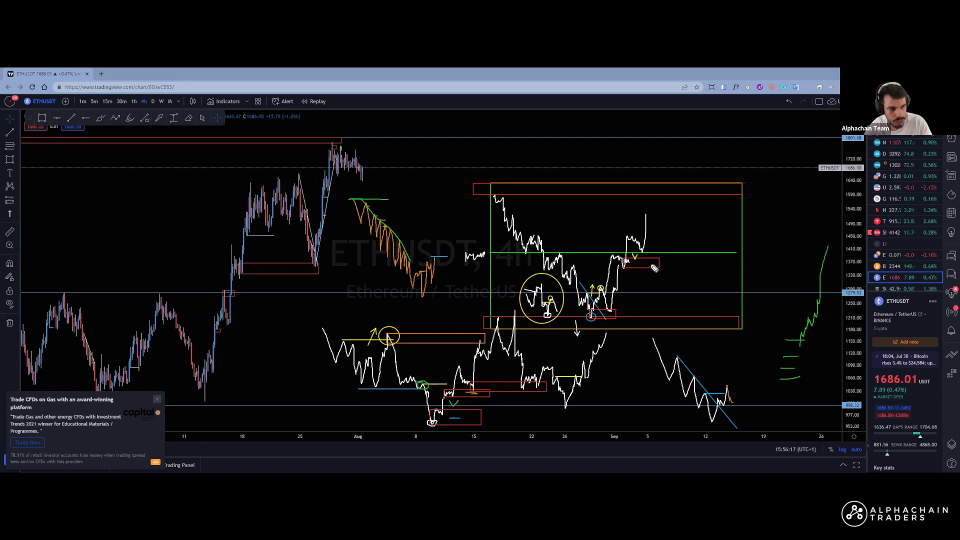
drag(650, 222, 662, 244)
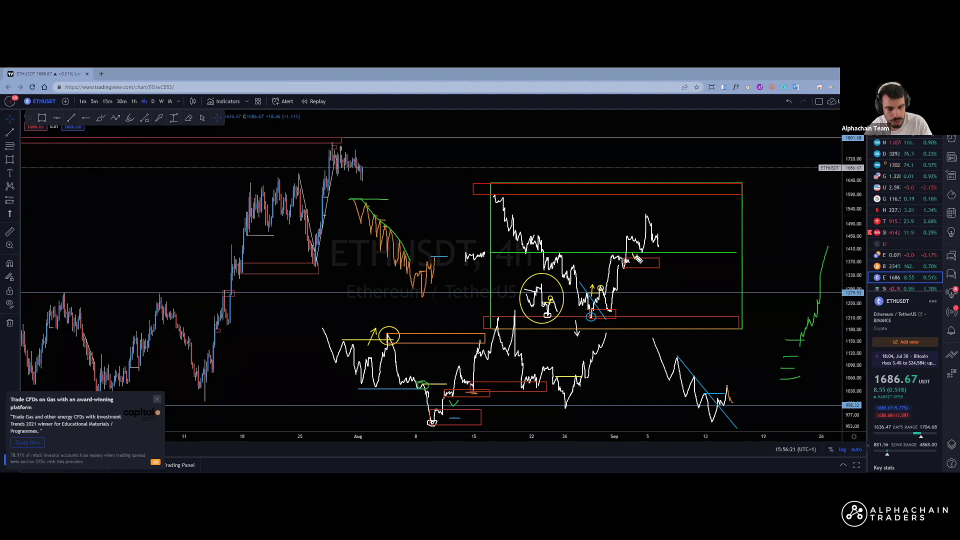
mouse_move(663, 247)
mouse_down()
mouse_move(672, 239)
mouse_move(677, 260)
mouse_move(684, 231)
mouse_up()
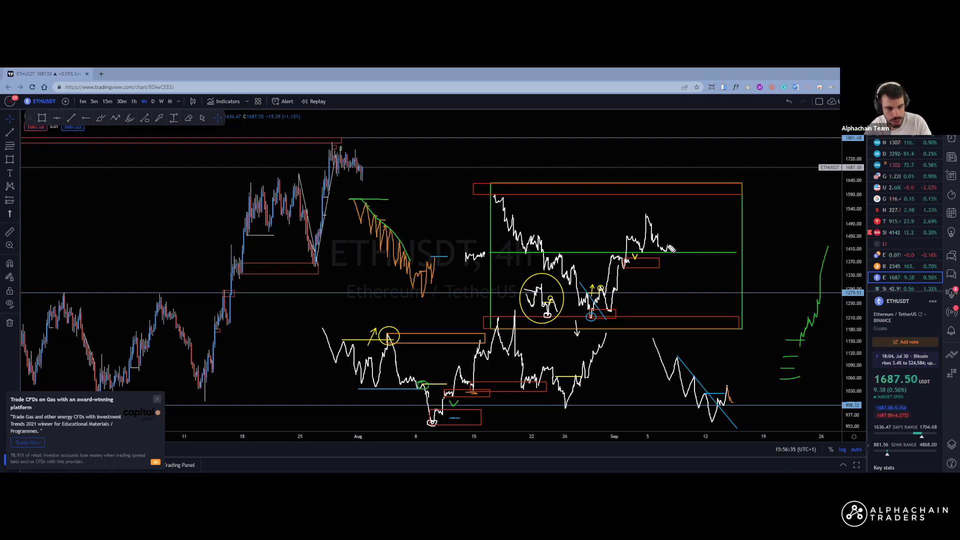
drag(672, 249, 675, 260)
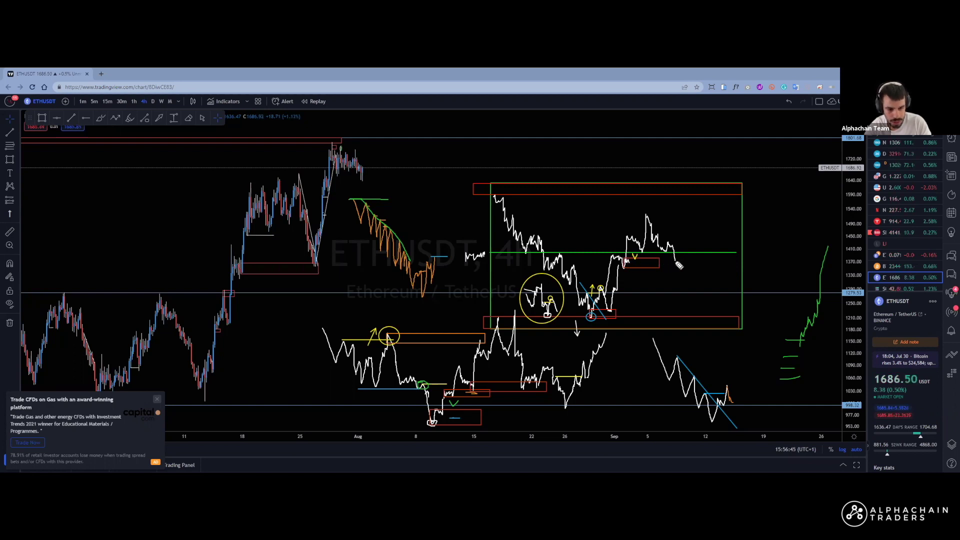
Try a white rebound upward from the midline, undo it, and circle the white path's peak in blue.
mouse_move(676, 260)
mouse_down()
mouse_move(679, 251)
mouse_move(684, 286)
mouse_move(693, 226)
mouse_up()
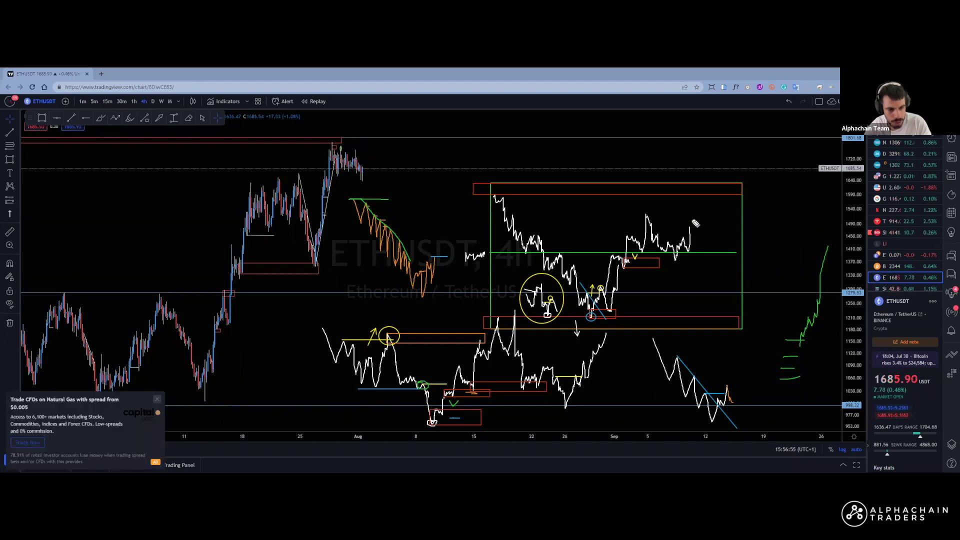
click(683, 256)
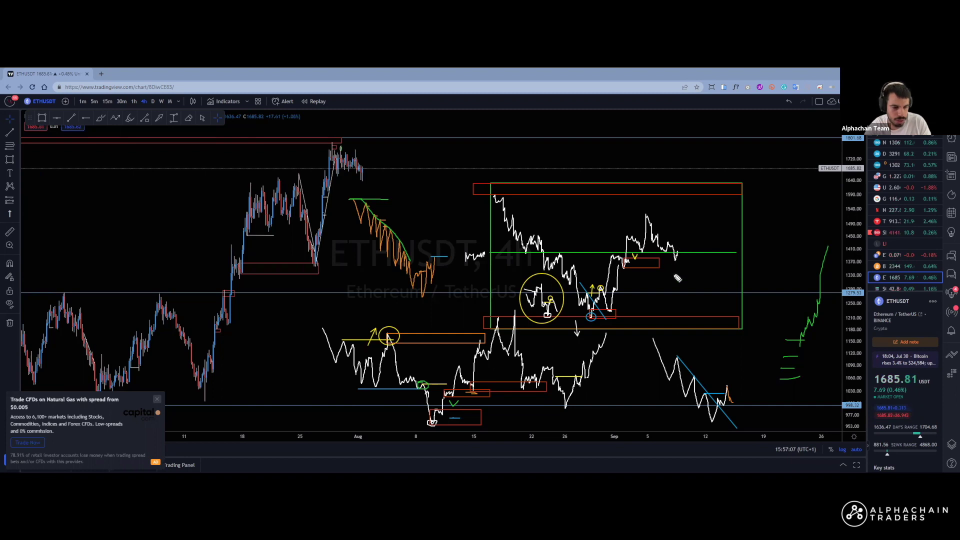
mouse_move(657, 251)
mouse_down()
mouse_move(663, 268)
mouse_move(674, 259)
mouse_up()
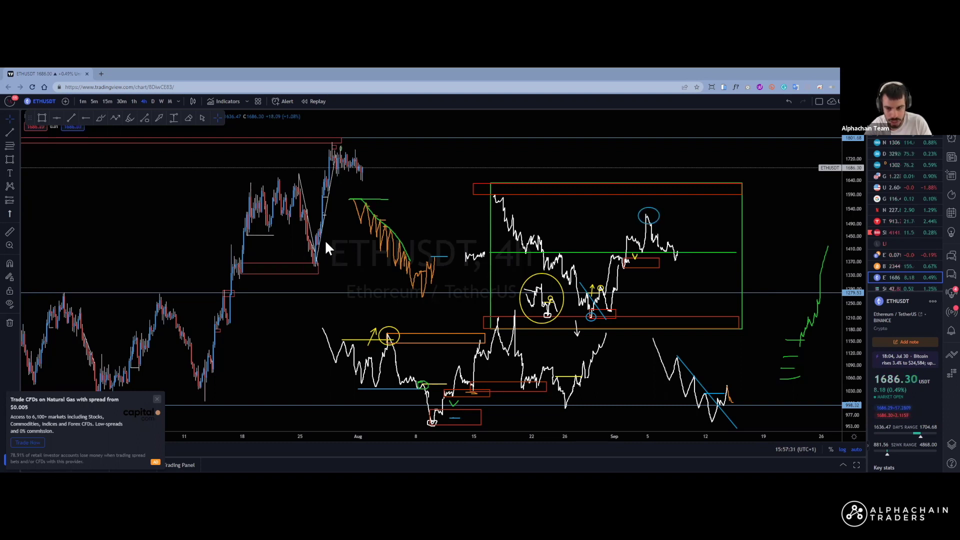
mouse_move(598, 226)
mouse_down()
mouse_move(715, 271)
mouse_move(702, 269)
mouse_up()
key(ctrl+z)
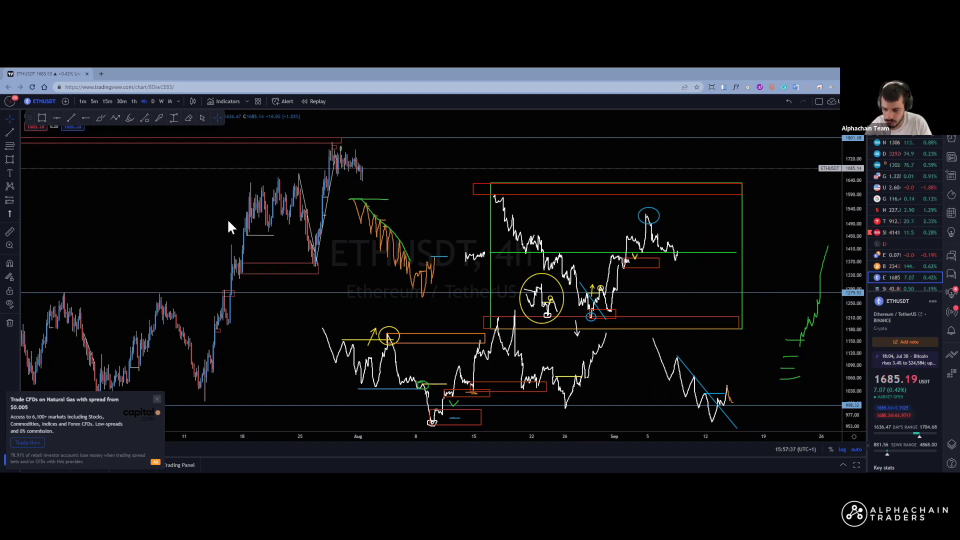
drag(232, 274, 334, 207)
key(ctrl+z)
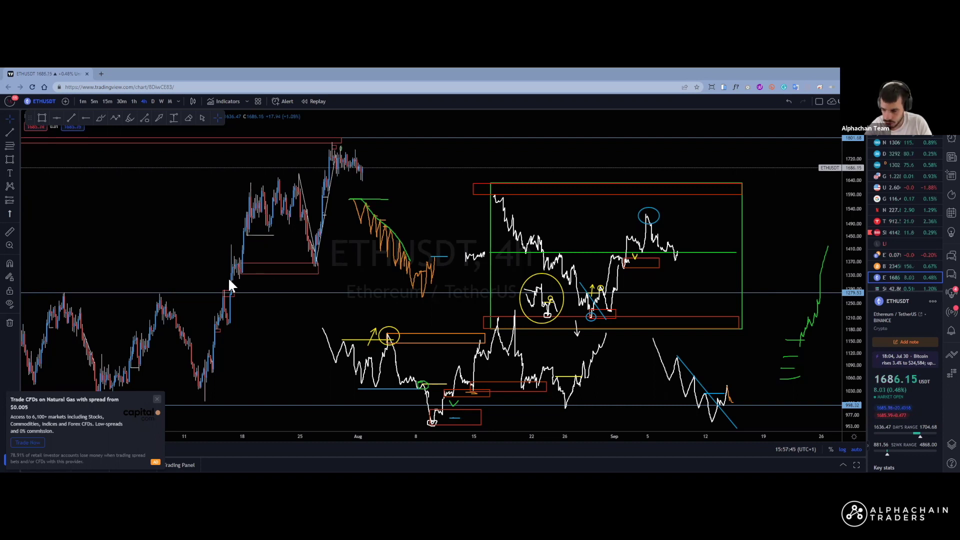
drag(220, 279, 328, 175)
key(ctrl+z)
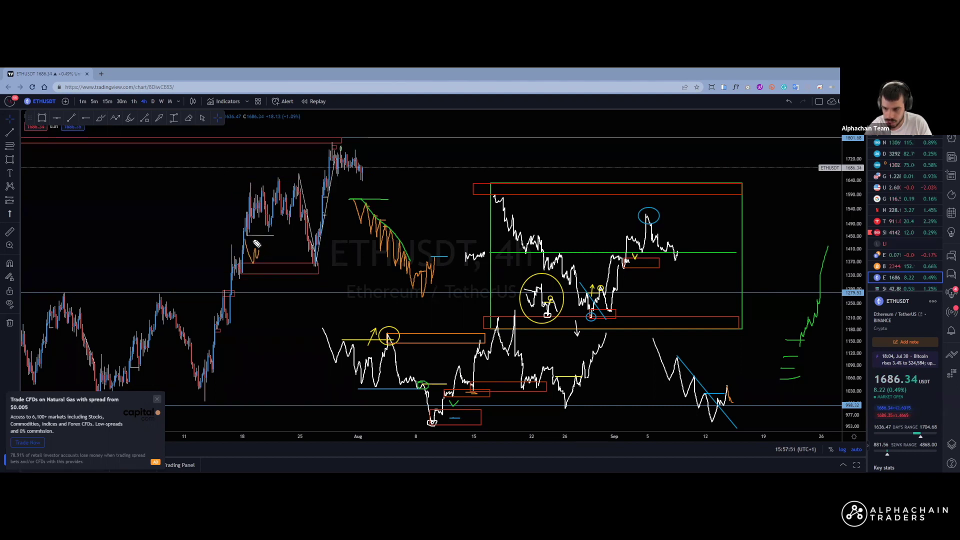
Draw an orange line along the late-July range's support on the candles, and circle the retest from below and the range high in orange.
drag(245, 237, 318, 235)
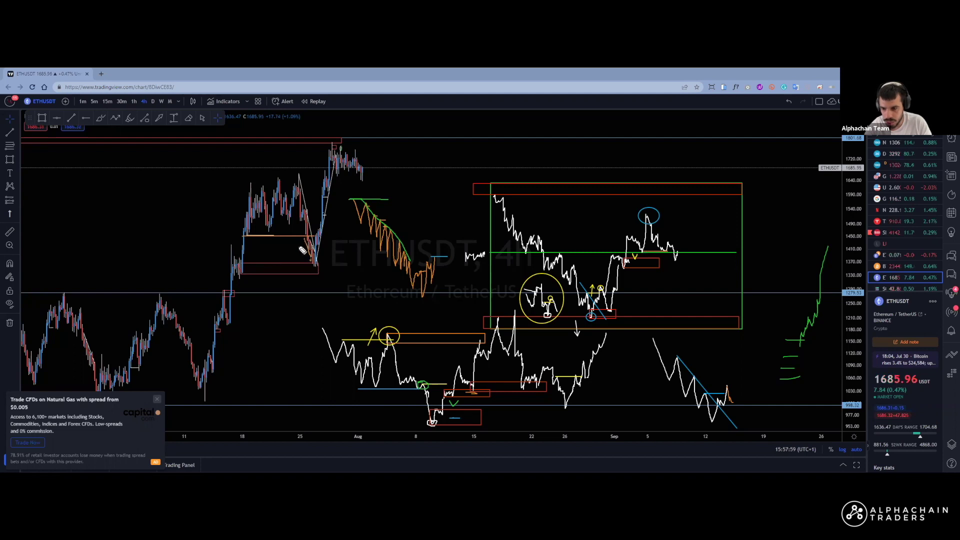
mouse_move(252, 236)
mouse_down()
mouse_move(315, 238)
mouse_move(314, 264)
mouse_move(320, 241)
mouse_move(342, 236)
mouse_move(318, 234)
mouse_move(324, 249)
mouse_move(331, 238)
mouse_move(324, 232)
mouse_move(334, 249)
mouse_move(314, 234)
mouse_move(328, 245)
mouse_move(329, 299)
mouse_up()
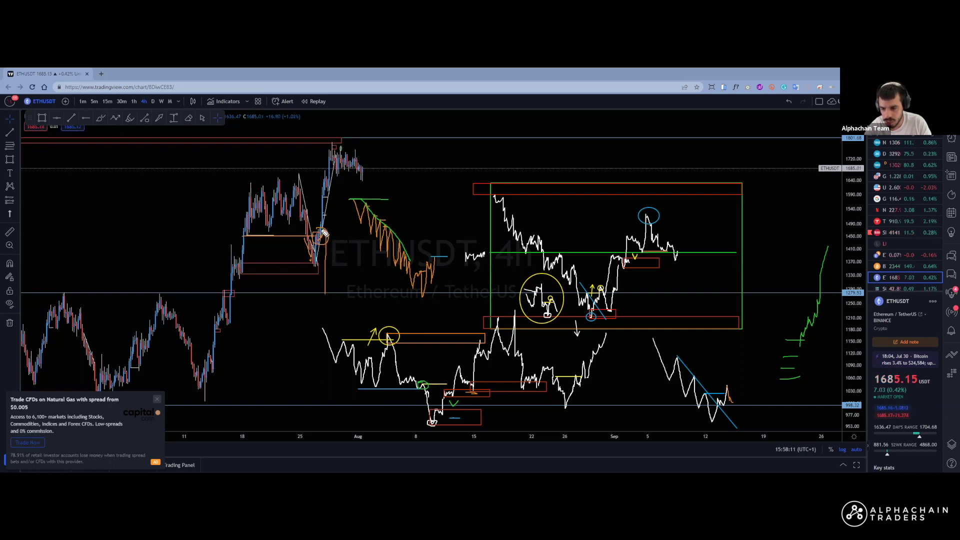
mouse_move(321, 231)
mouse_down()
mouse_move(332, 205)
mouse_move(328, 216)
mouse_up()
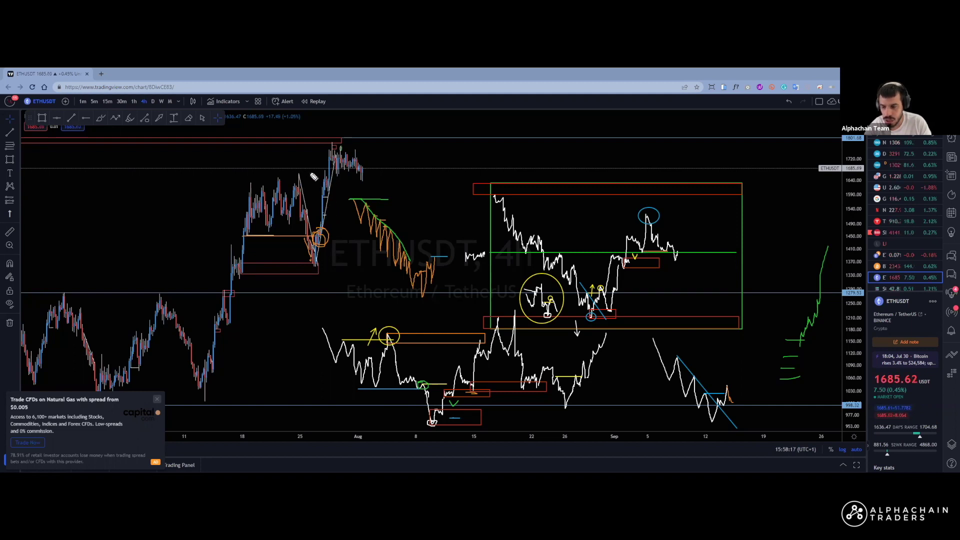
mouse_move(332, 162)
mouse_down()
mouse_move(289, 179)
mouse_move(312, 173)
mouse_move(299, 181)
mouse_move(235, 182)
mouse_move(244, 173)
mouse_up()
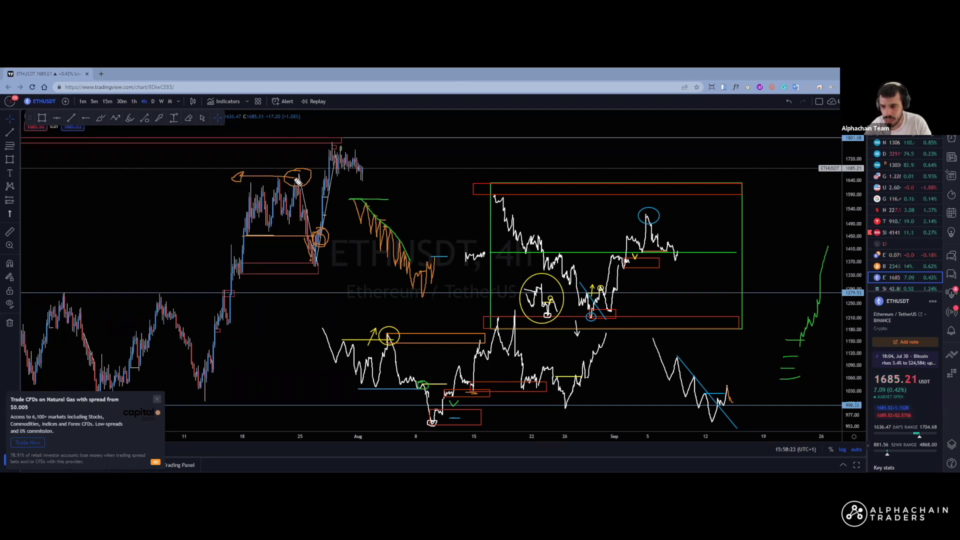
Temporarily circle the recent top and the low beneath the orange level, and draw an upward arrow from the circled range high.
drag(238, 150, 244, 149)
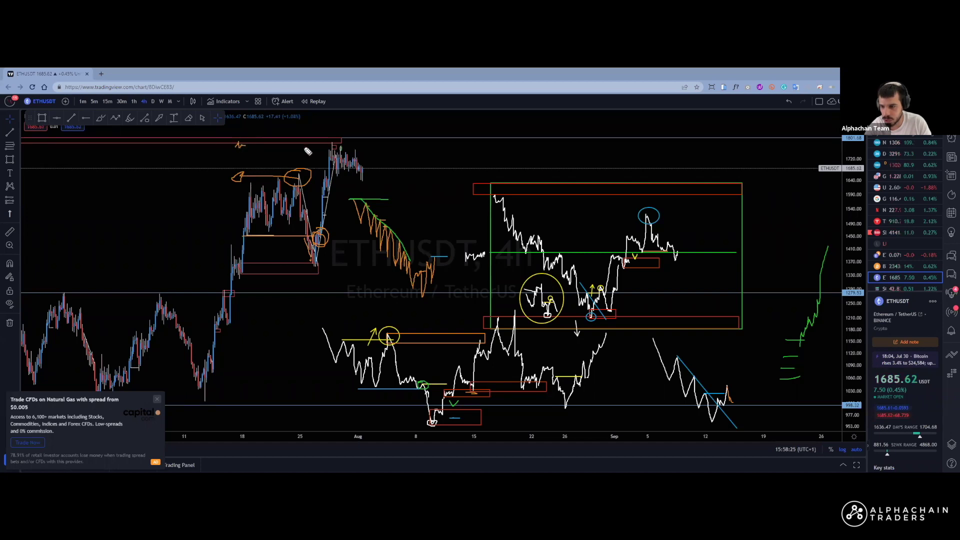
mouse_move(339, 150)
mouse_down()
mouse_move(330, 144)
mouse_move(368, 148)
mouse_up()
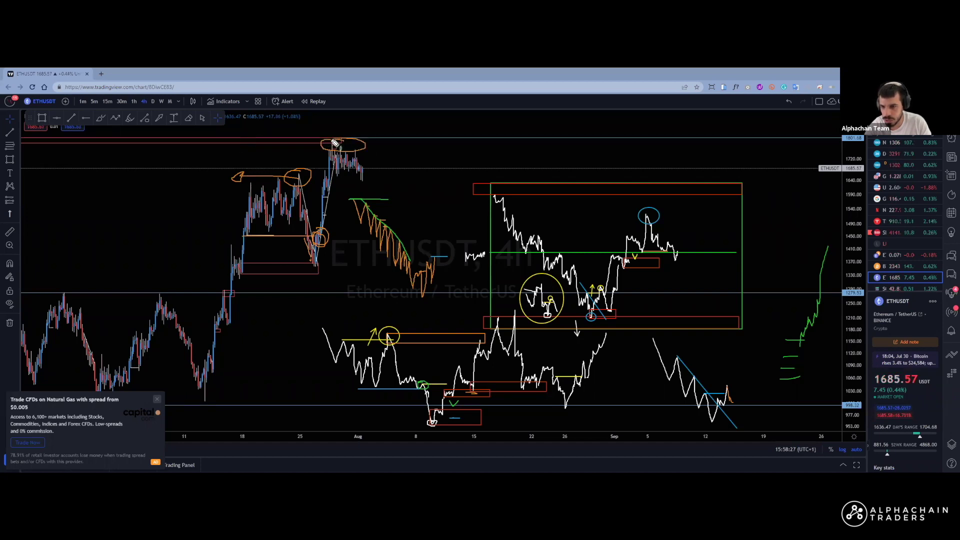
mouse_move(306, 251)
mouse_down()
mouse_move(320, 256)
mouse_move(306, 250)
mouse_up()
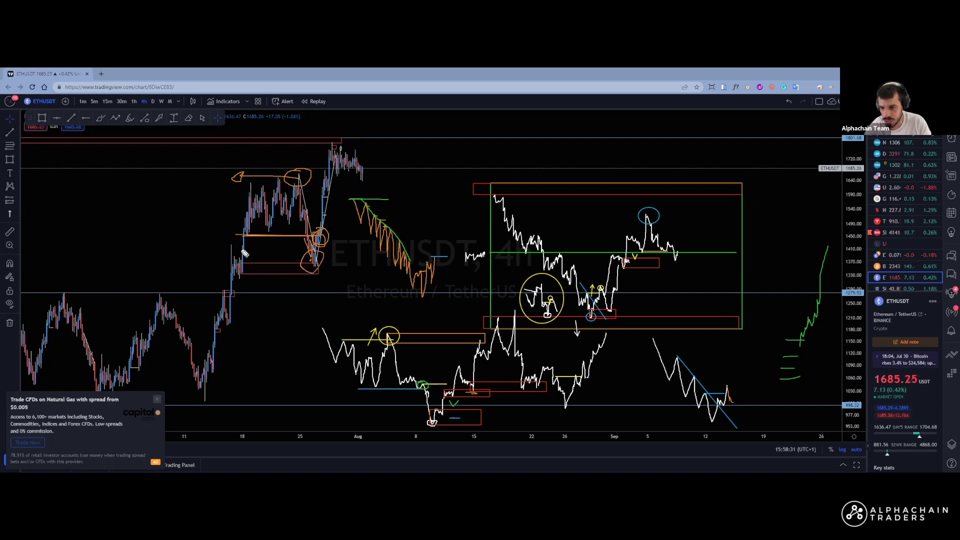
mouse_move(323, 266)
mouse_down()
mouse_move(342, 161)
mouse_move(335, 153)
mouse_move(355, 150)
mouse_up()
mouse_move(304, 176)
mouse_down()
mouse_move(293, 179)
mouse_move(294, 149)
mouse_move(295, 158)
mouse_up()
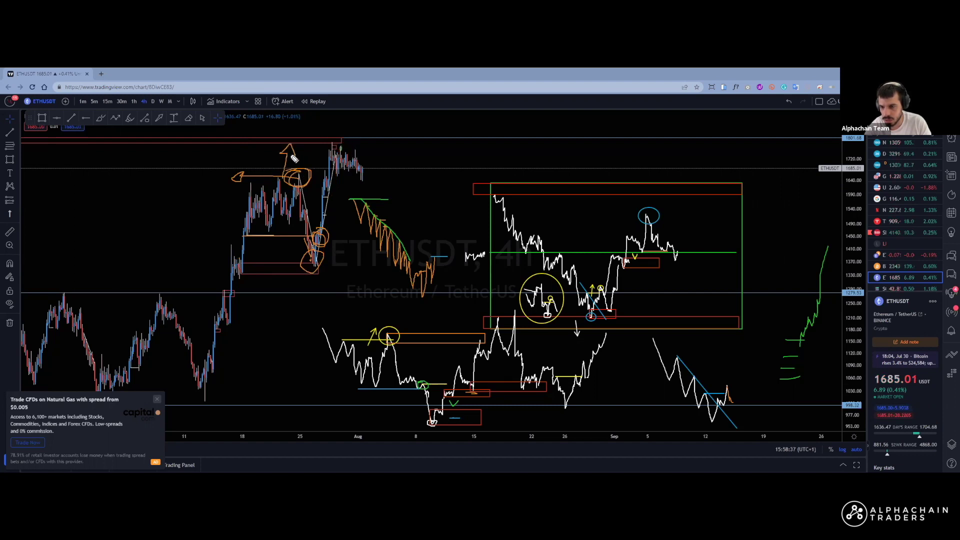
Add an orange stroke above the blue-circled peak and a white downward arrow through the small red zone, undoing trial continuations from the midline.
mouse_move(657, 220)
mouse_down()
mouse_move(647, 210)
mouse_move(664, 230)
mouse_move(575, 213)
mouse_up()
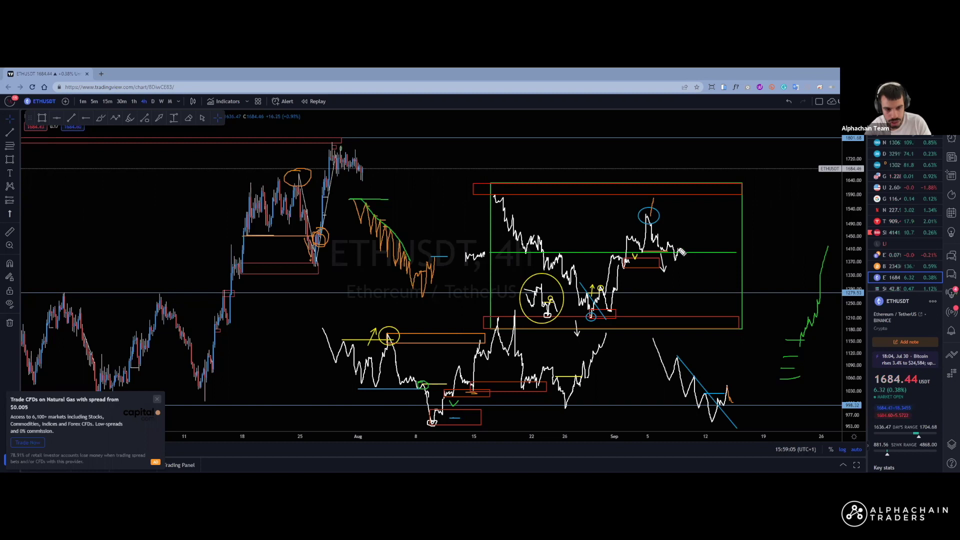
mouse_move(683, 253)
mouse_down()
mouse_move(695, 248)
mouse_move(669, 244)
mouse_move(698, 244)
mouse_move(691, 288)
mouse_up()
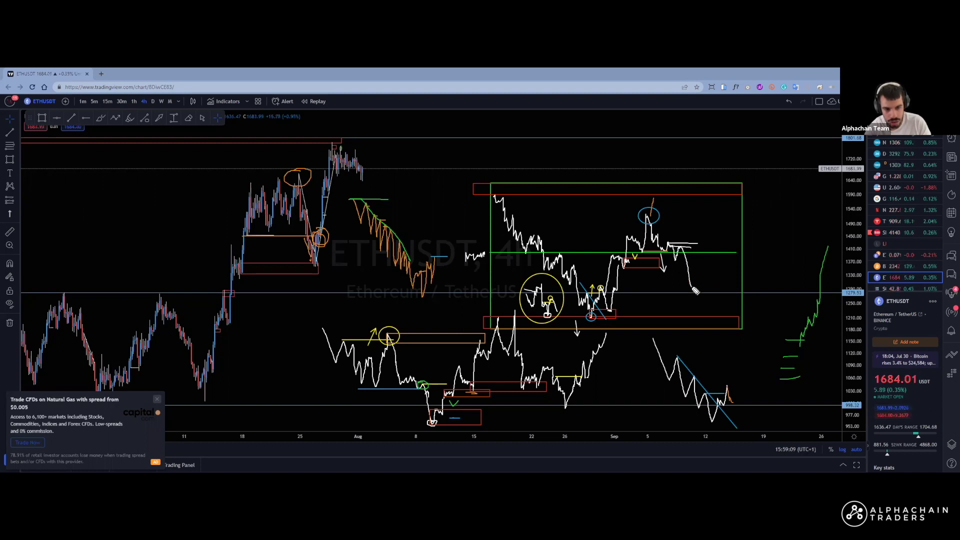
key(ctrl+z)
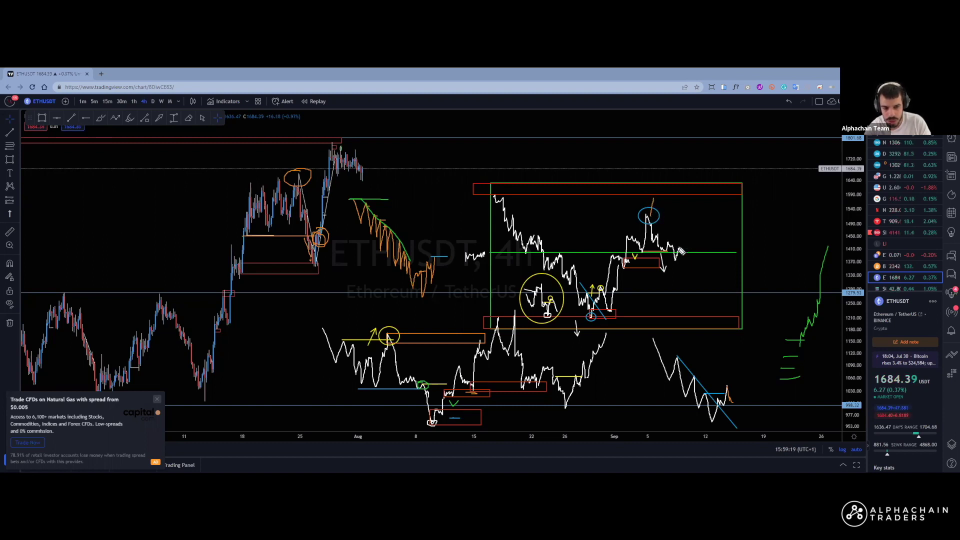
mouse_move(676, 254)
mouse_down()
mouse_move(694, 244)
mouse_move(696, 213)
mouse_up()
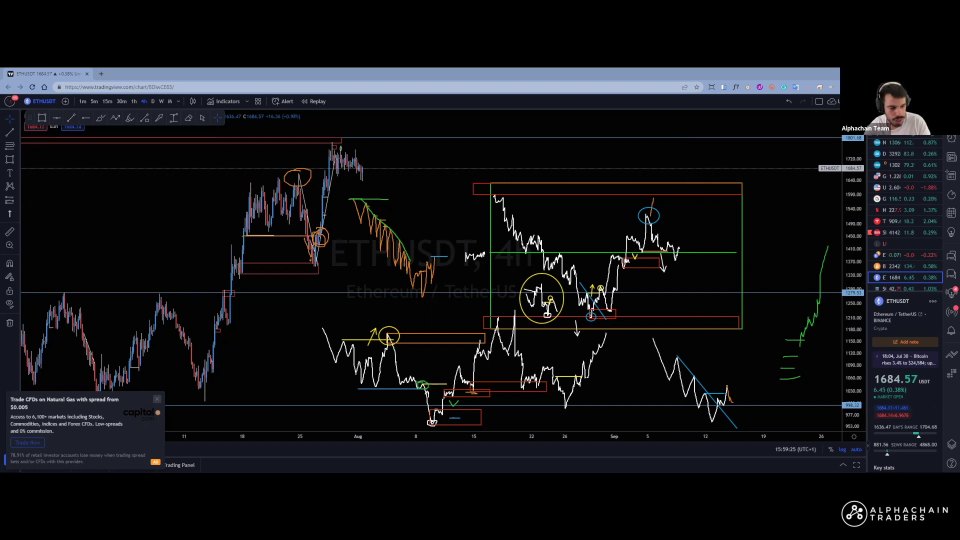
Switch to MetaTrader, clear the screen drawings, and enlarge the USDCAD H1 chart.
key(alt+Tab)
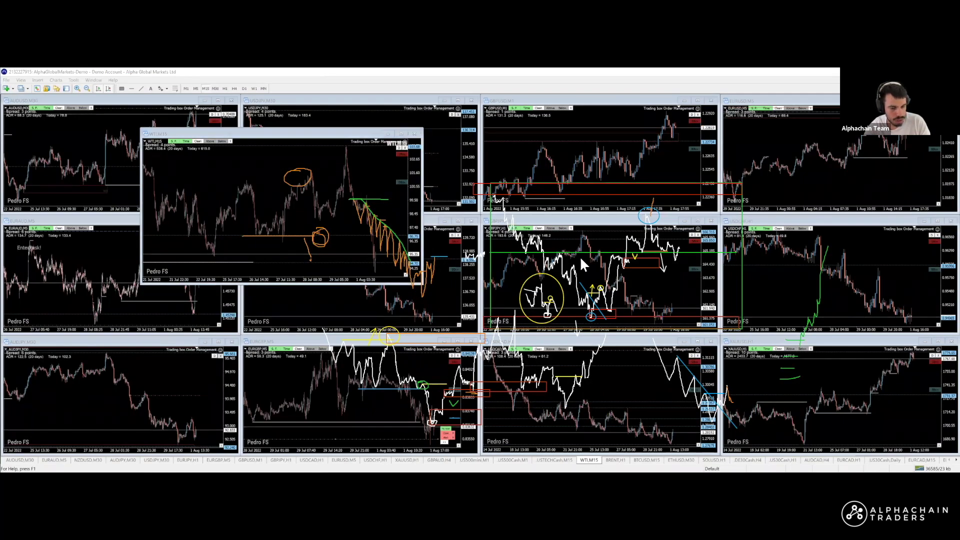
key(Escape)
click(698, 341)
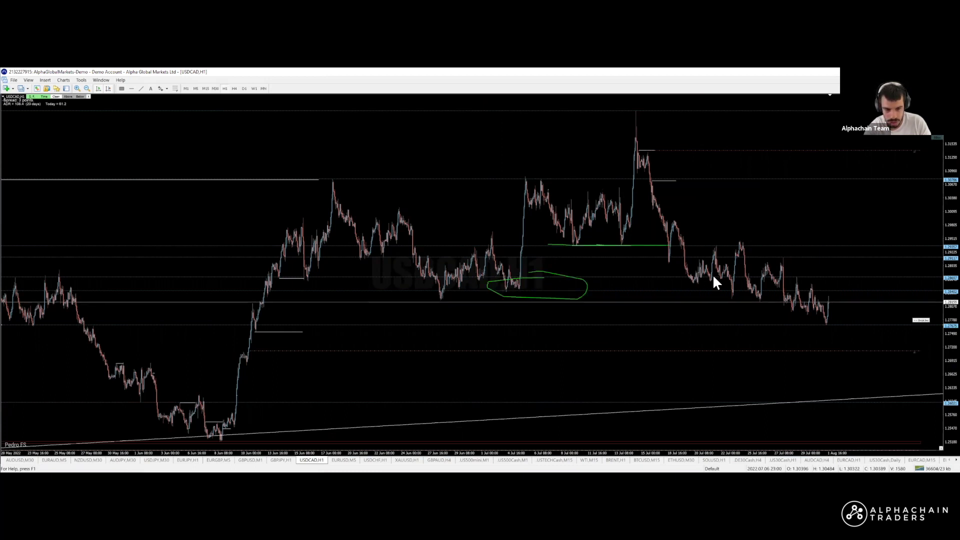
Mark the broken USDCAD range low and the pullback high above it with green horizontal lines, extending them to the late-July retest.
drag(715, 255, 720, 249)
drag(587, 241, 681, 244)
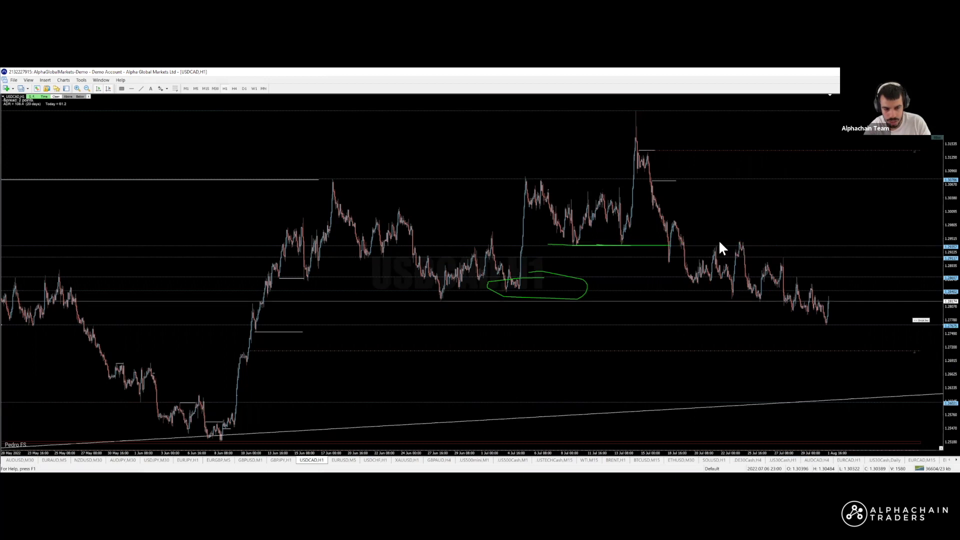
drag(682, 244, 743, 246)
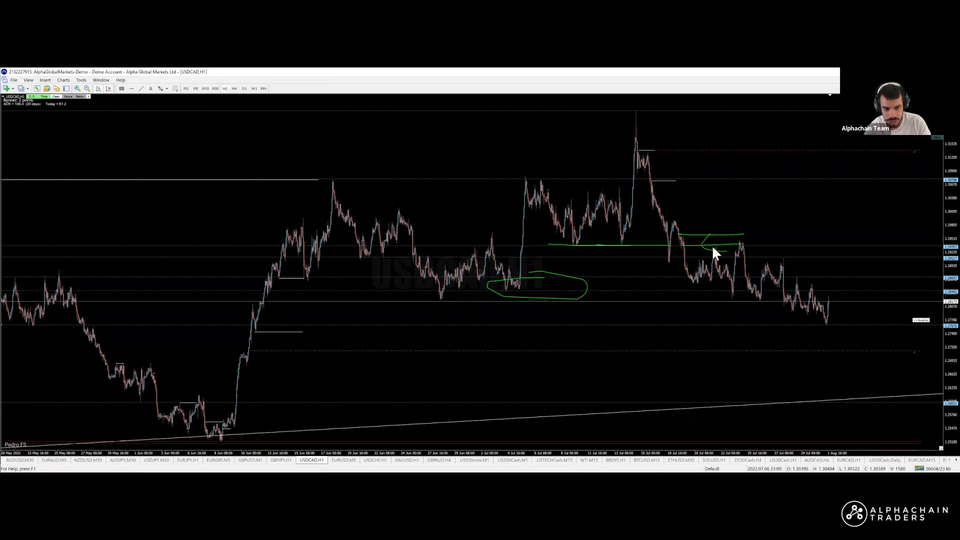
Circle the USDCAD retest area, the base before the early-July rally and the mid-July peak in green, undoing a trial upward path.
drag(748, 221, 766, 91)
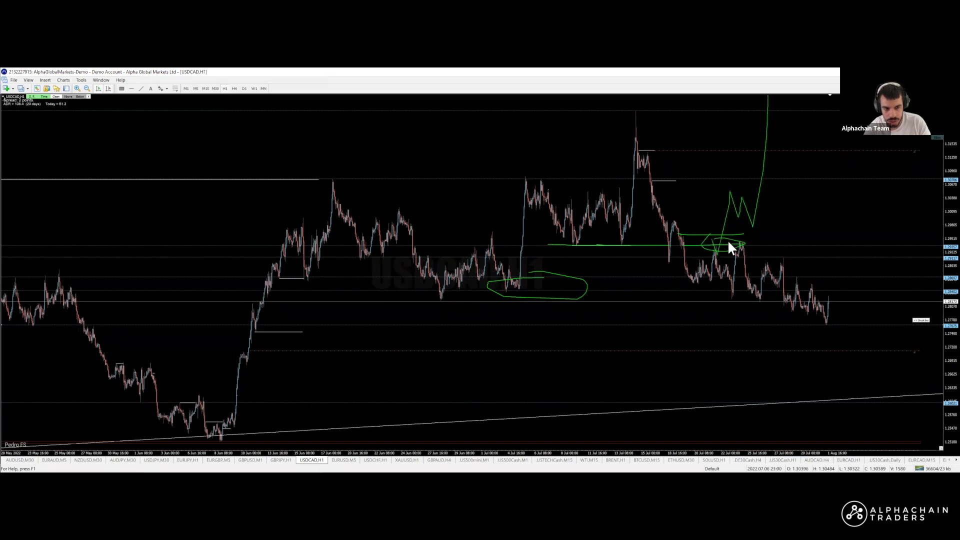
drag(710, 247, 735, 331)
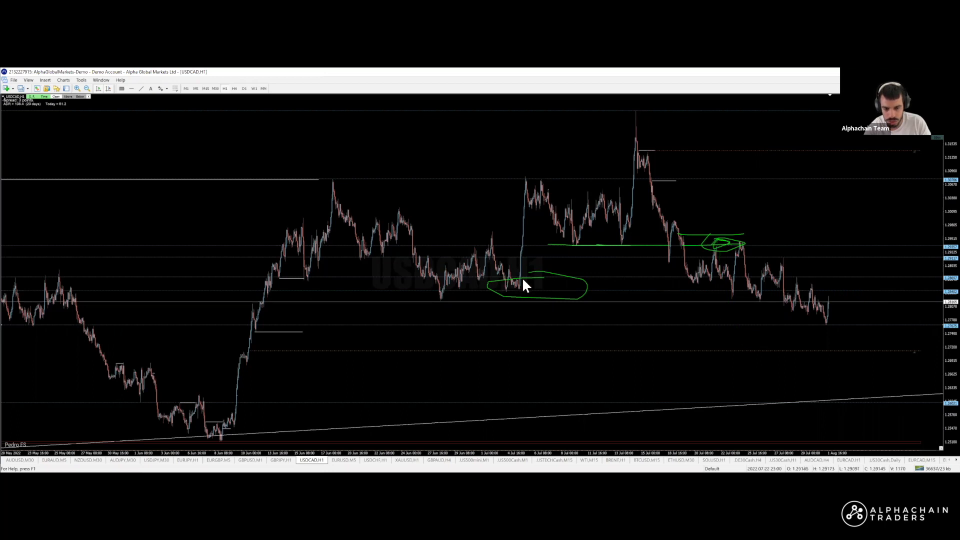
drag(517, 282, 530, 285)
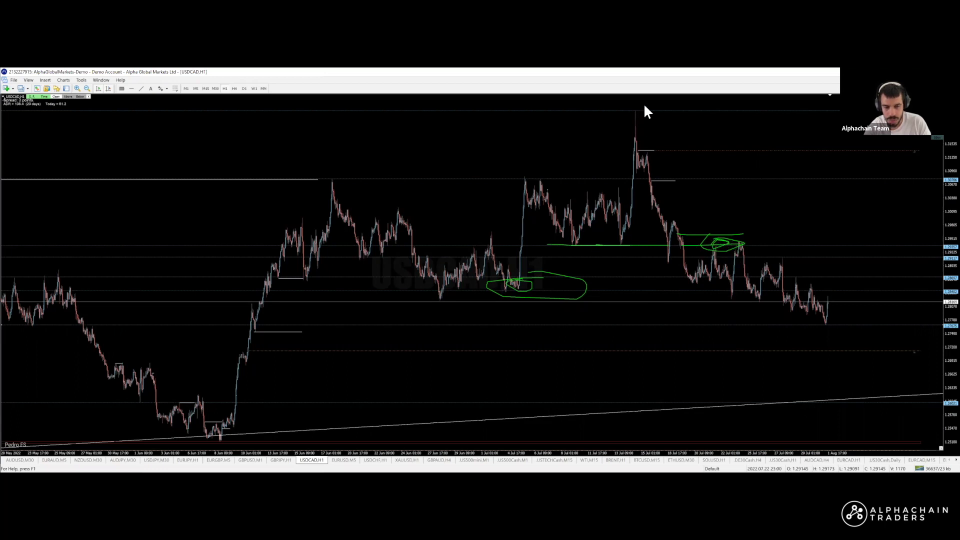
key(minus)
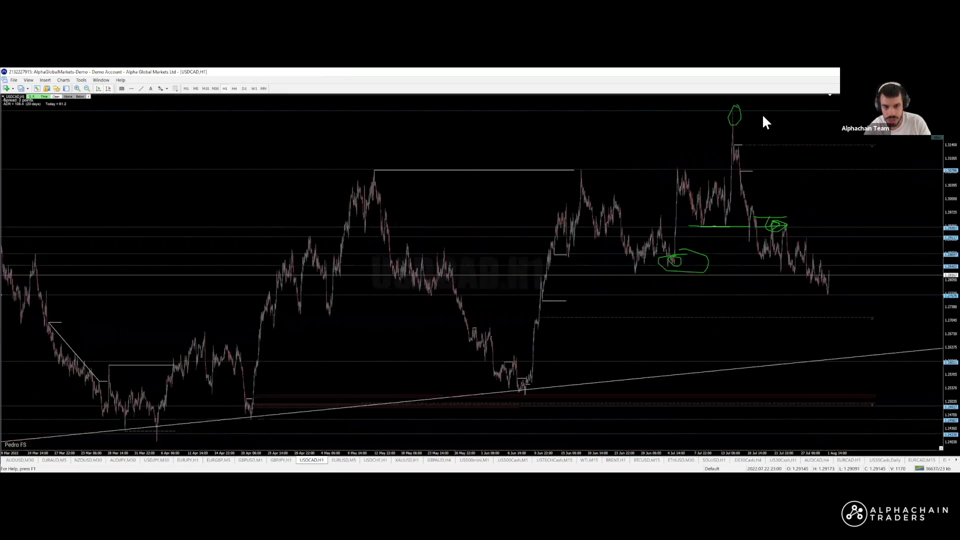
Set the USDCAD chart to H4 and sketch a green path falling from the mid-July peak and rallying steeply back up.
click(233, 90)
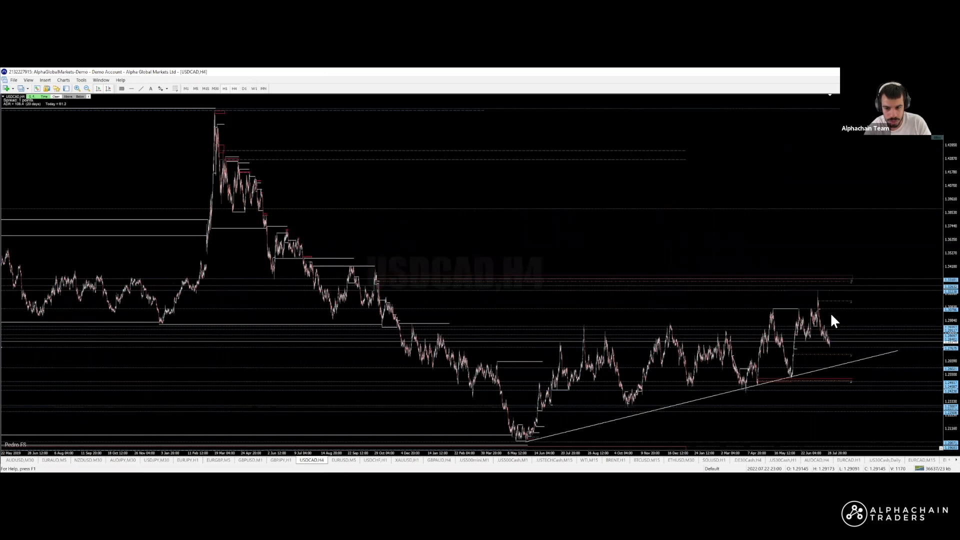
key(plus)
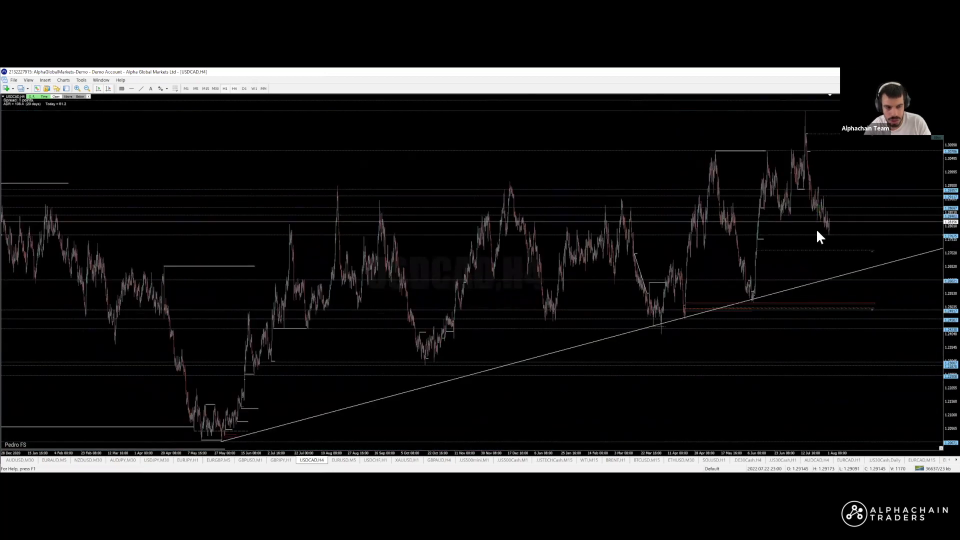
key(plus)
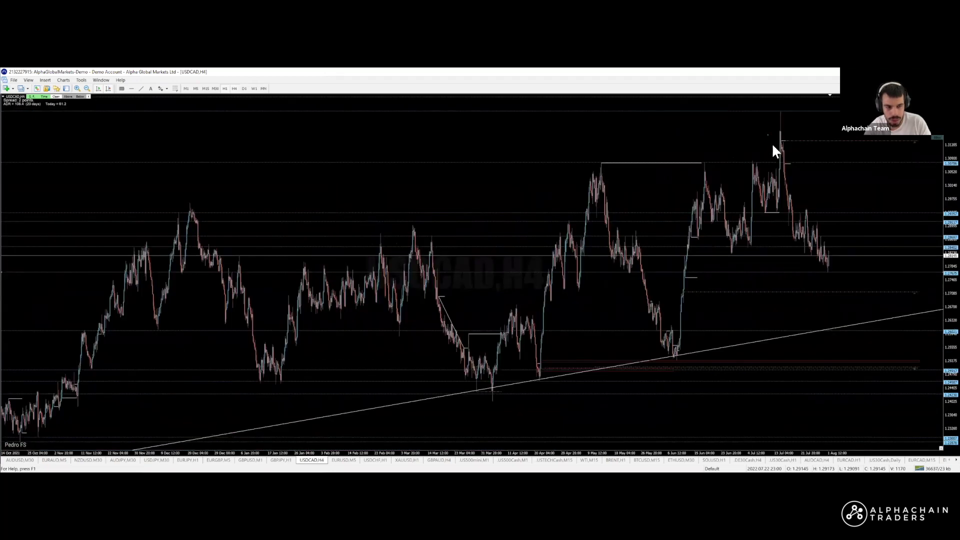
drag(798, 235, 803, 114)
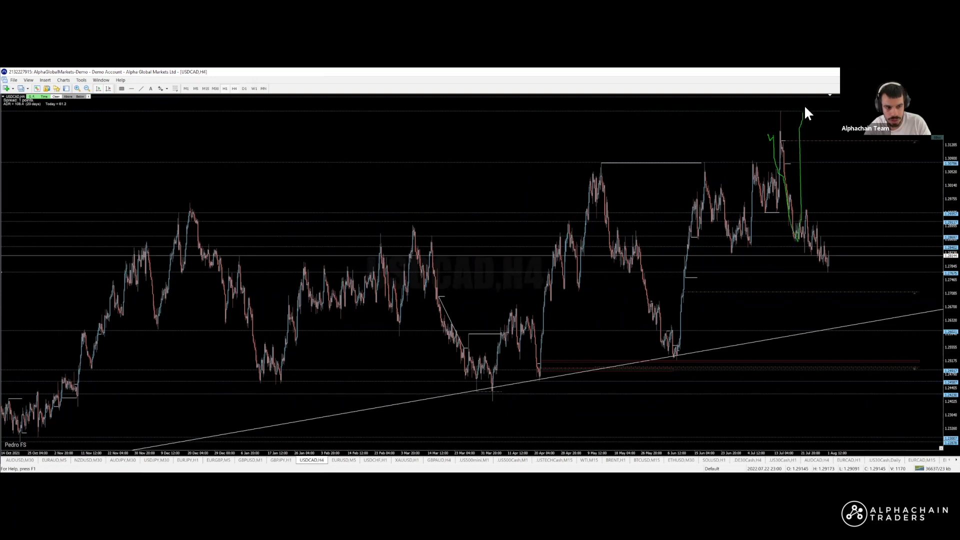
Clear the green sketches from the USDCAD H4 chart and enlarge the July price action.
key(Escape)
key(plus)
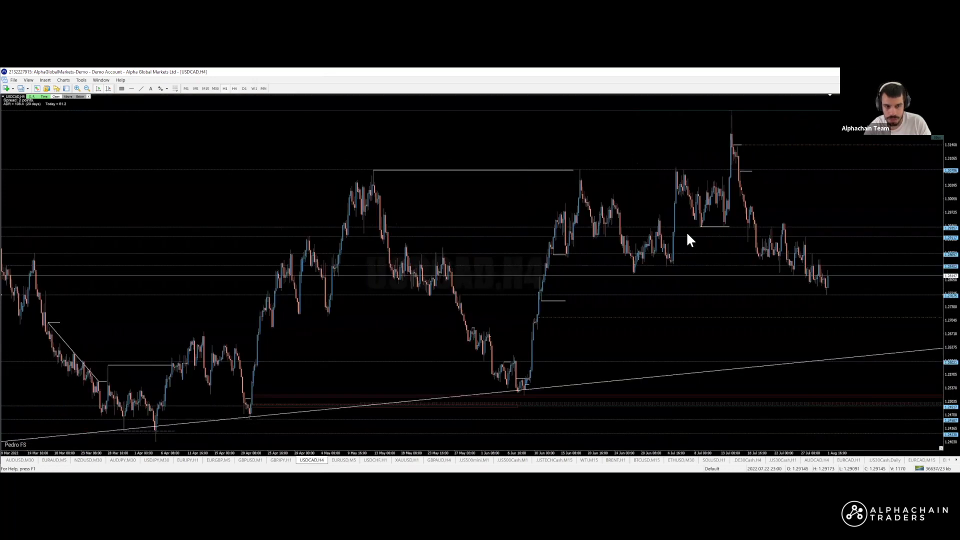
key(plus)
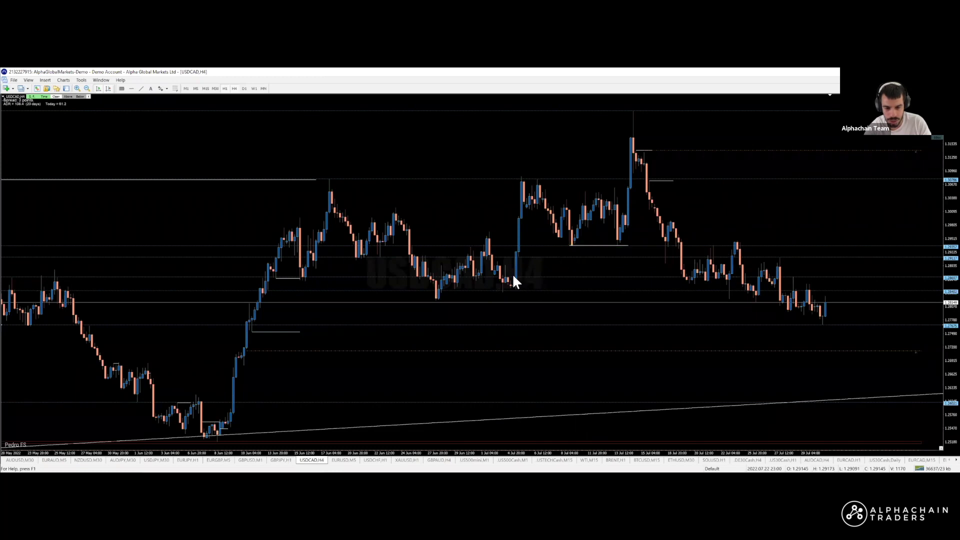
drag(515, 294, 522, 282)
drag(689, 283, 699, 282)
drag(679, 244, 702, 243)
key(ctrl+z)
key(ctrl+z)
key(ctrl+z)
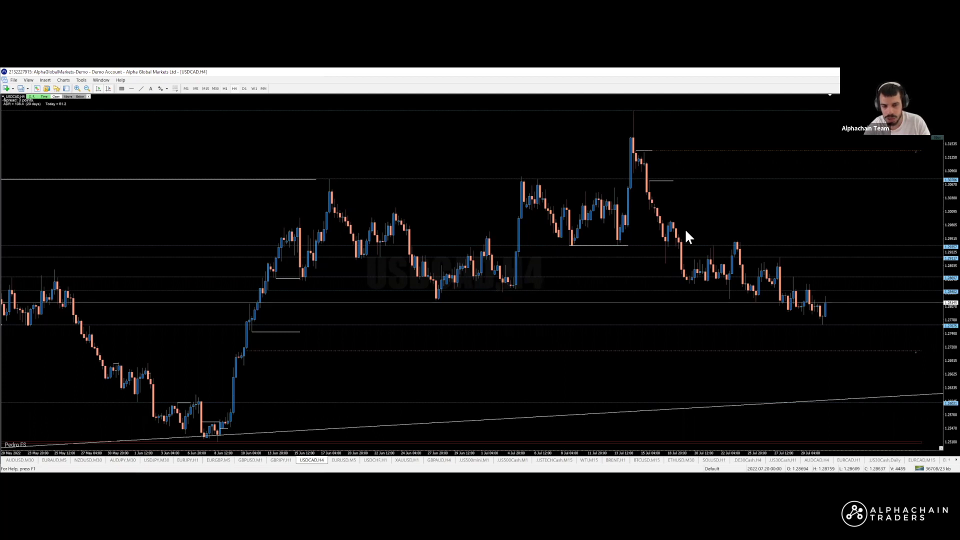
Outline the USDCAD retest of the broken range low before 22 July in green, undoing the trial strokes.
drag(687, 244, 721, 238)
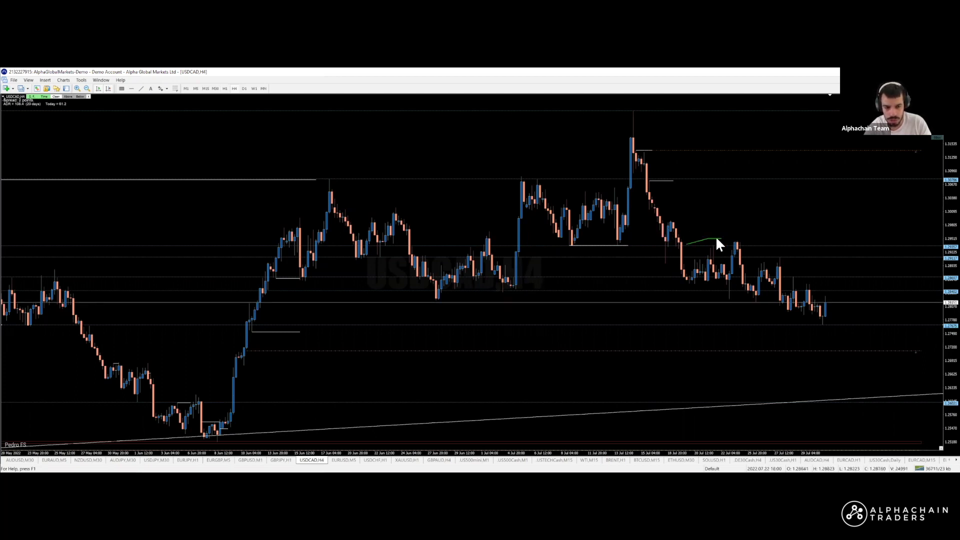
key(ctrl+z)
mouse_move(733, 247)
mouse_down()
mouse_move(739, 235)
mouse_move(750, 249)
mouse_up()
key(ctrl+z)
key(ctrl+z)
key(minus)
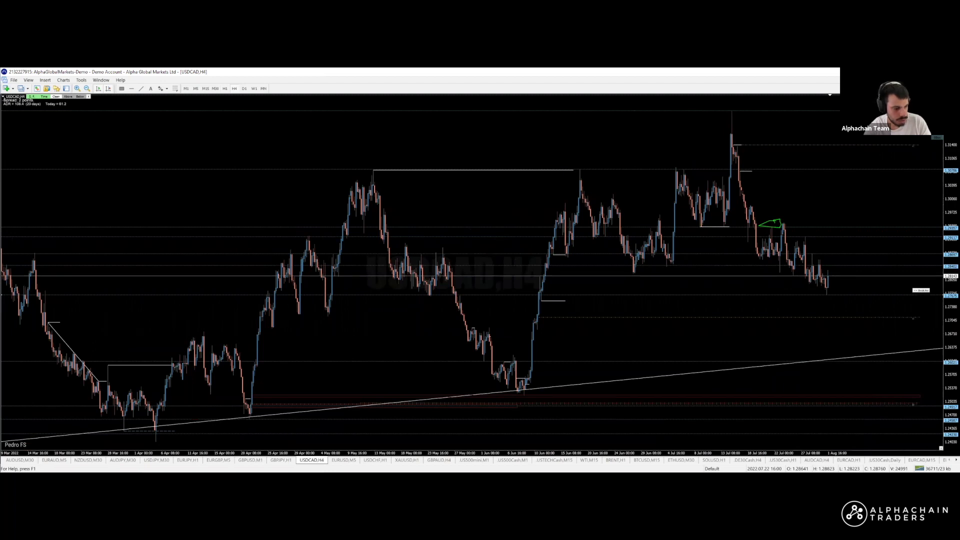
Switch to the ETHUSDT chart in TradingView and dismiss the ad-free offer.
key(alt+Tab)
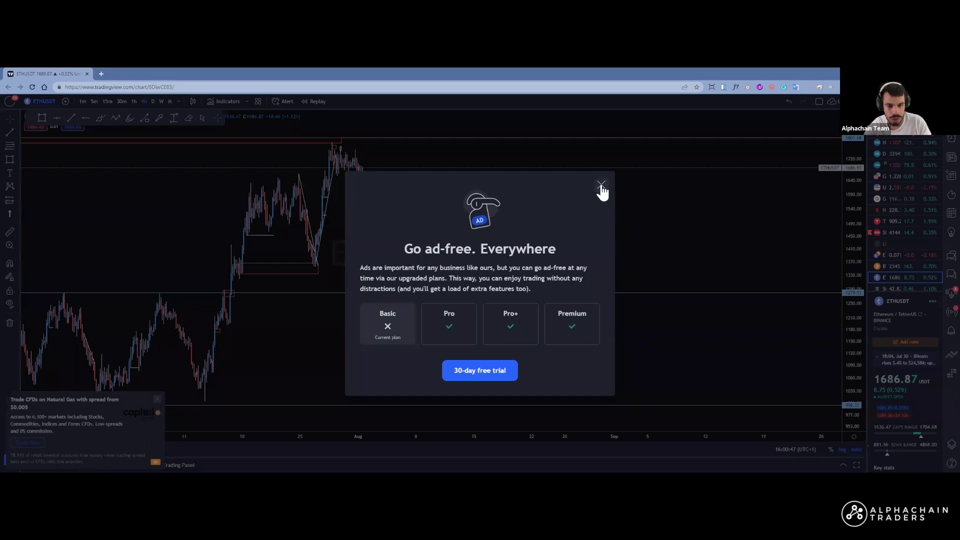
click(789, 212)
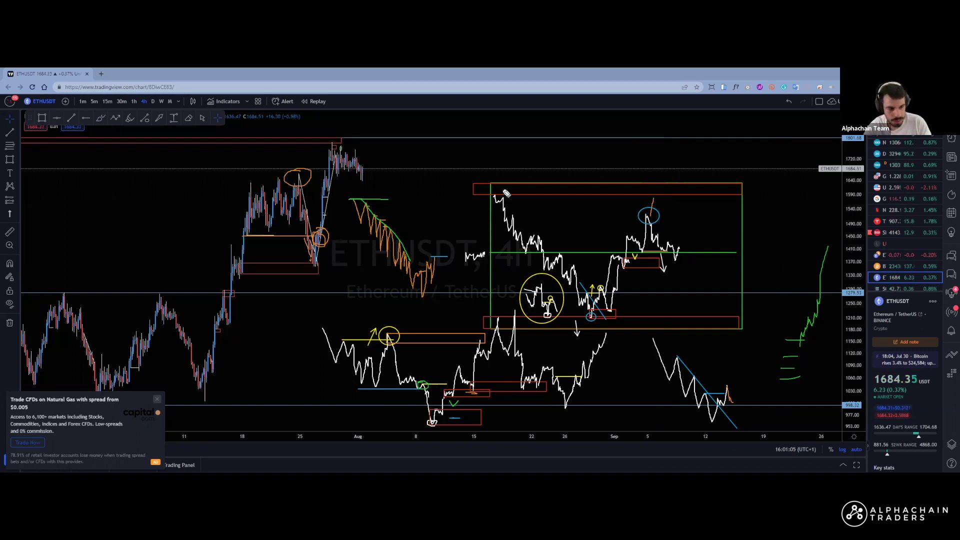
Try a steep white rally from the midline pullback to the upper red zone, with a yellow circle and down arrow at its base, and undo it.
drag(681, 249, 691, 199)
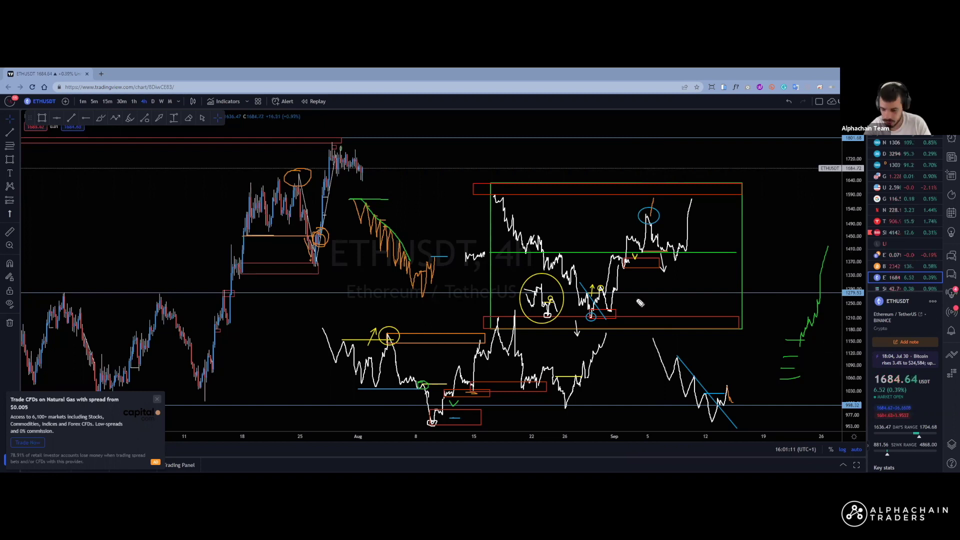
drag(676, 254, 675, 251)
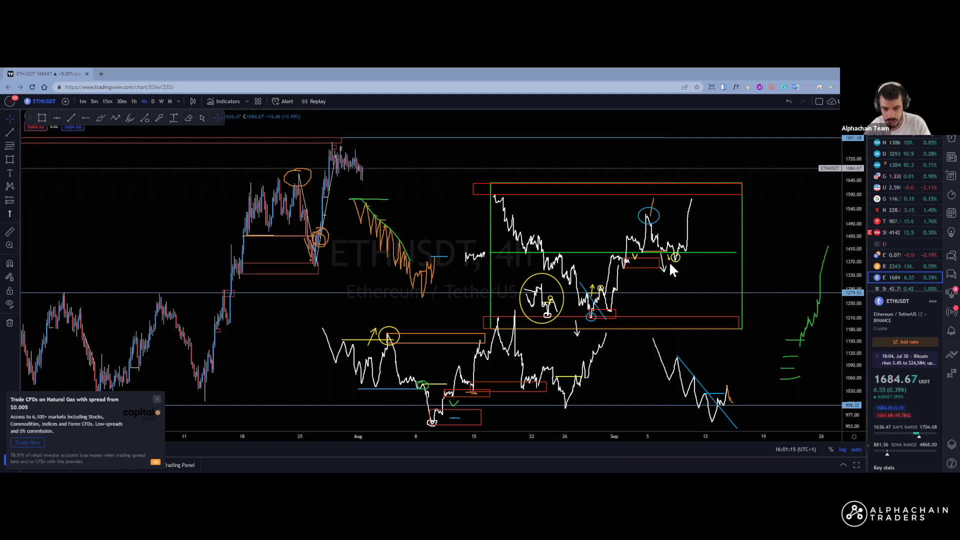
drag(671, 269, 673, 255)
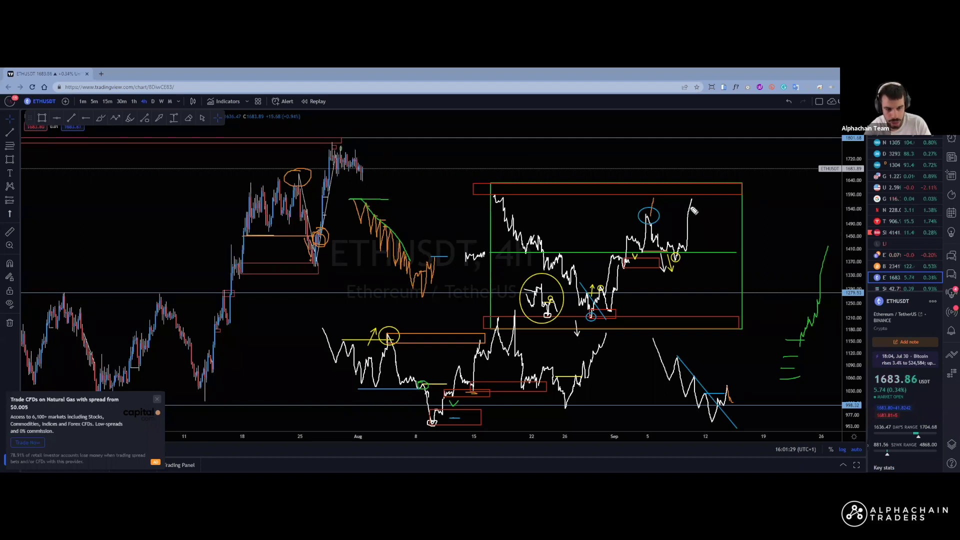
drag(691, 205, 705, 198)
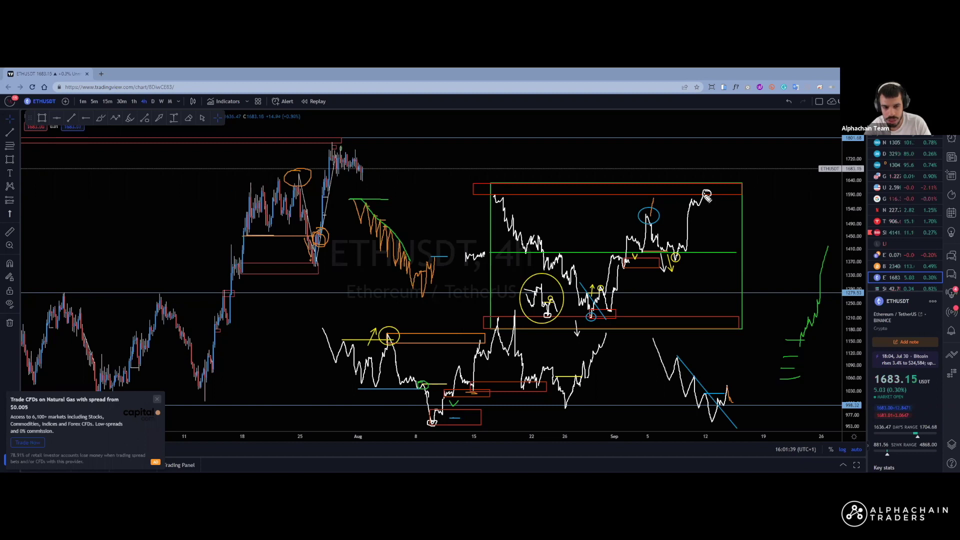
key(ctrl+z)
key(ctrl+z)
key(ctrl+z)
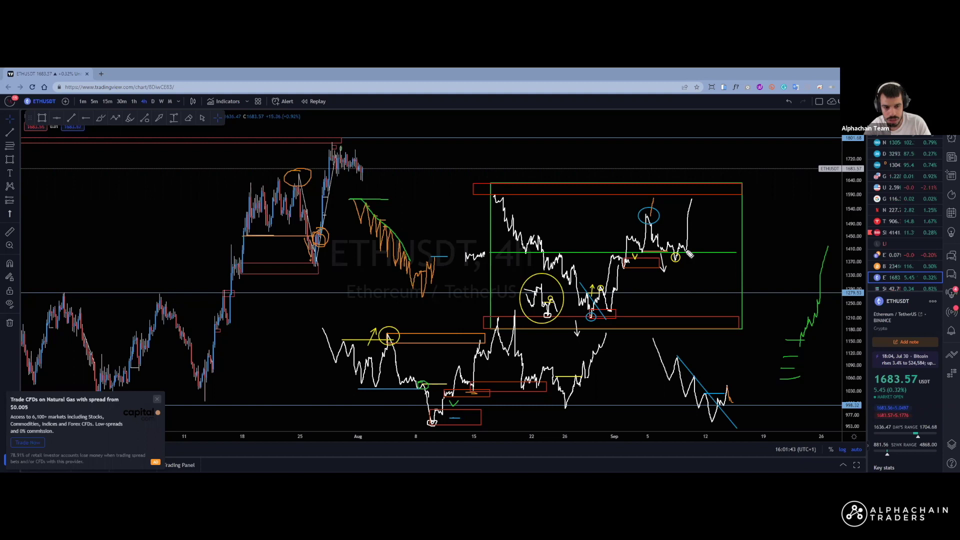
key(ctrl+z)
key(ctrl+z)
Sketch a stepped white rally from the midline pullback toward the upper red zone, and extend a yellow horizontal line from the blue-circled peak across it.
mouse_move(676, 260)
mouse_down()
mouse_move(694, 215)
mouse_move(714, 203)
mouse_up()
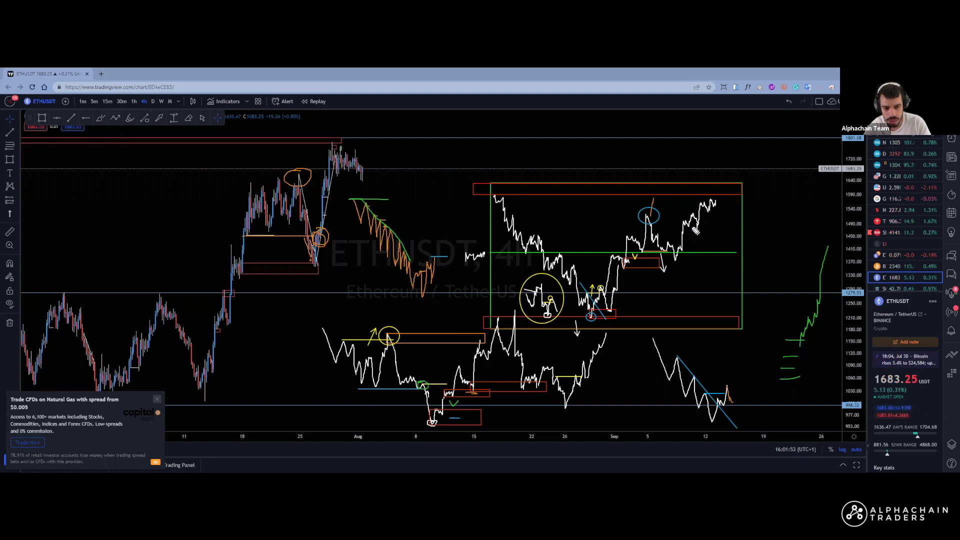
drag(718, 200, 719, 216)
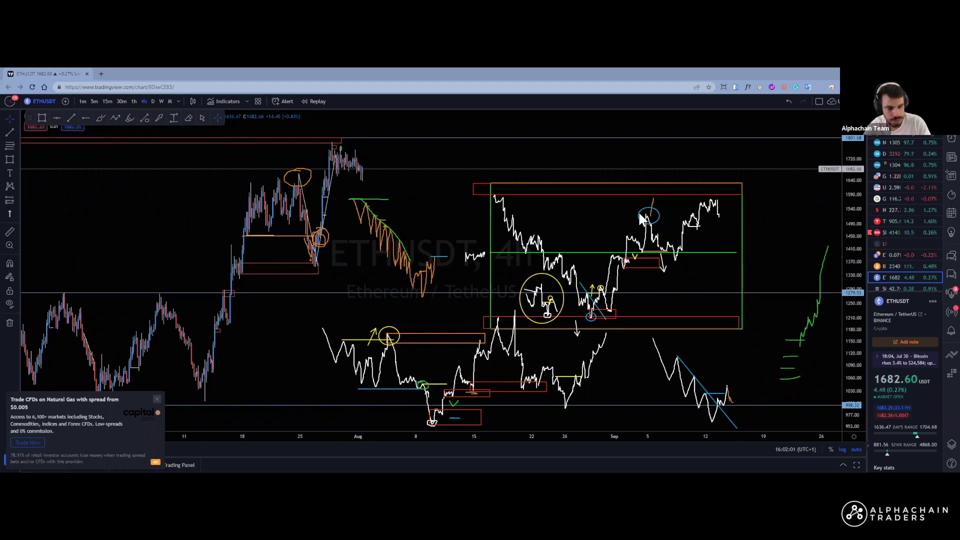
drag(645, 216, 694, 216)
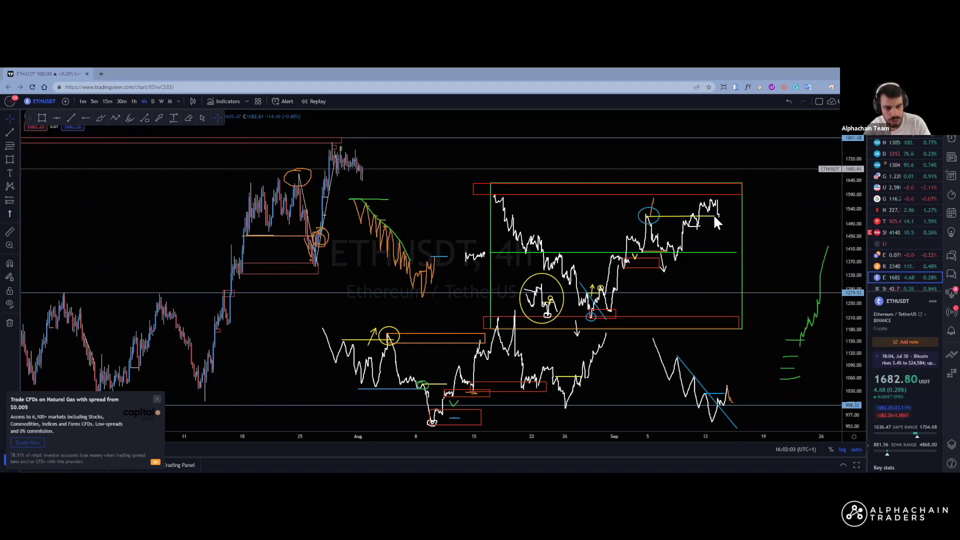
key(ctrl+z)
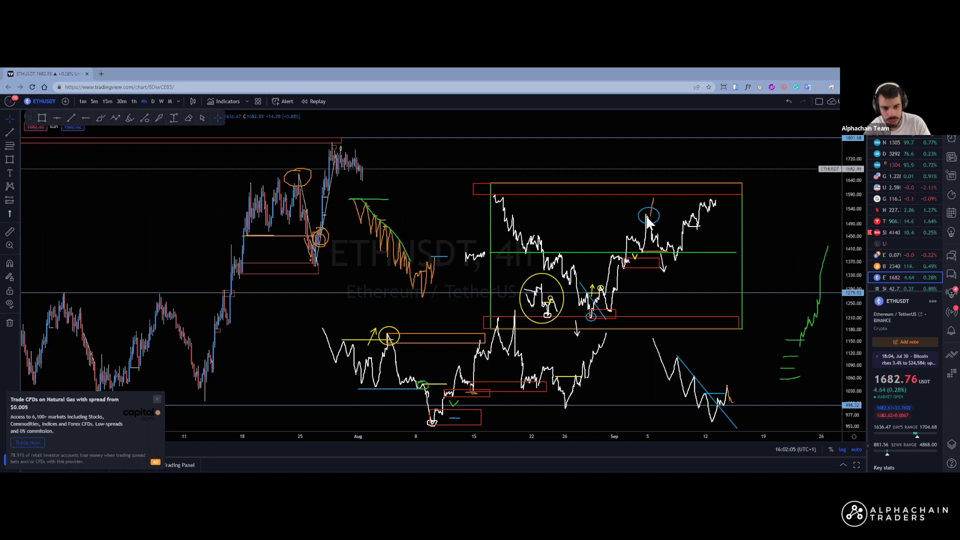
drag(647, 215, 719, 214)
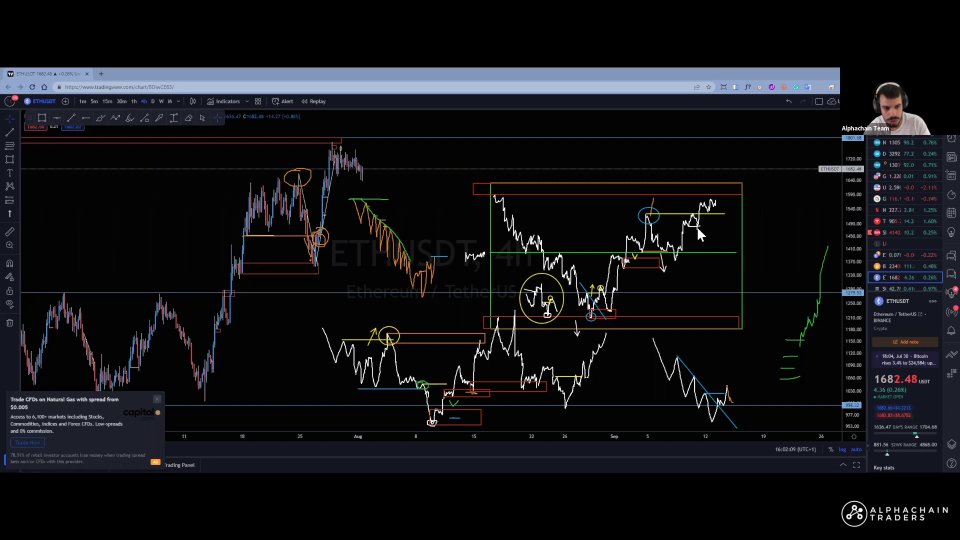
key(ctrl+z)
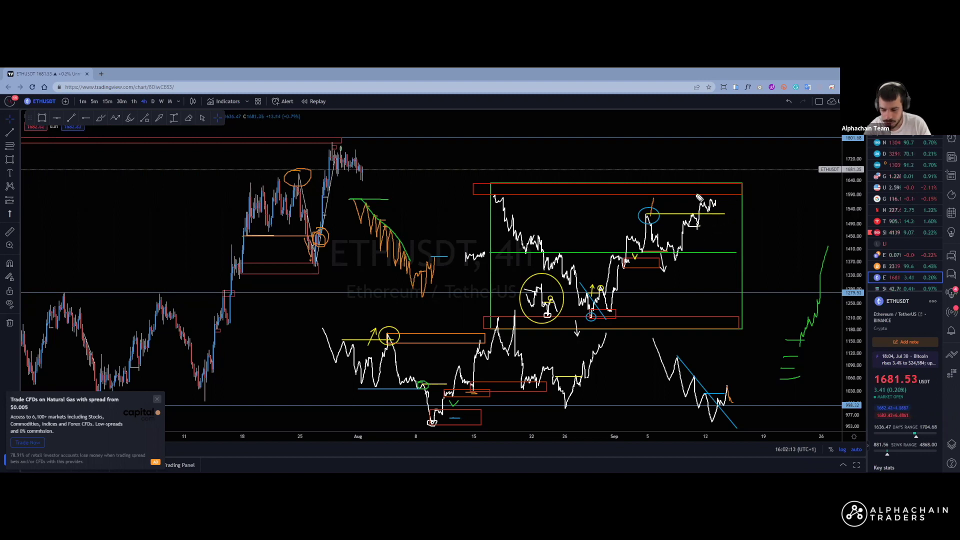
Top the white path in the upper red zone, mark the yellow line's retest with a down arrow and circle, and sketch the drop beyond it.
mouse_move(715, 202)
mouse_down()
mouse_move(724, 197)
mouse_move(726, 221)
mouse_up()
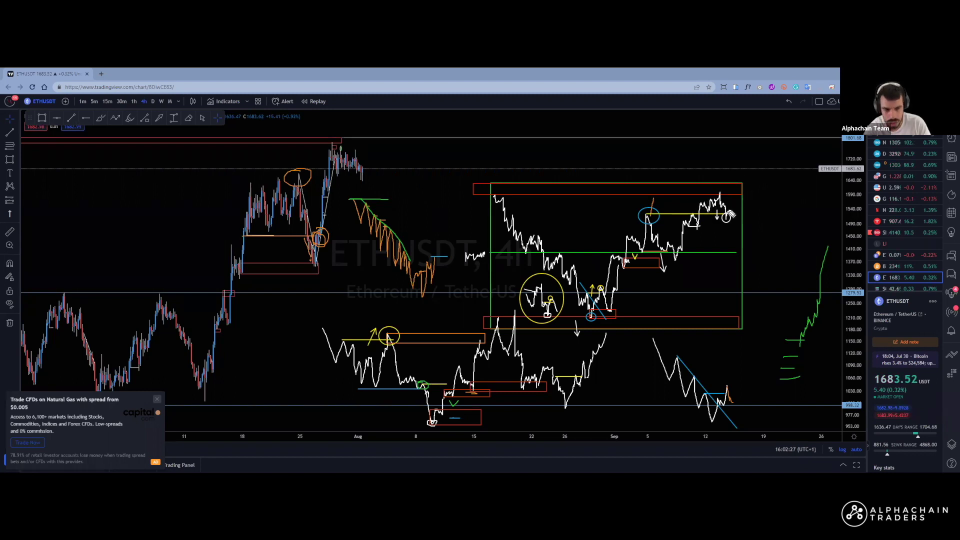
mouse_move(731, 210)
mouse_down()
mouse_move(734, 199)
mouse_move(738, 242)
mouse_up()
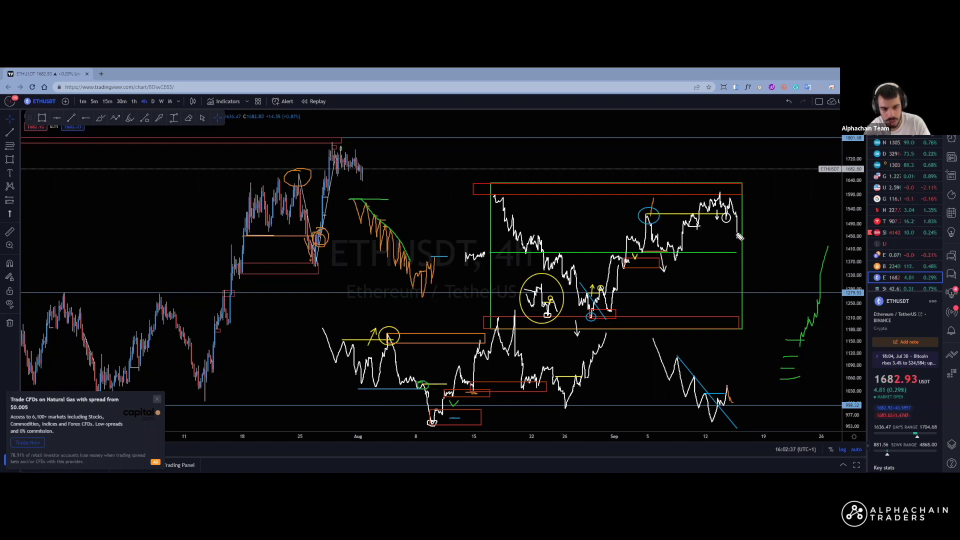
drag(741, 237, 754, 287)
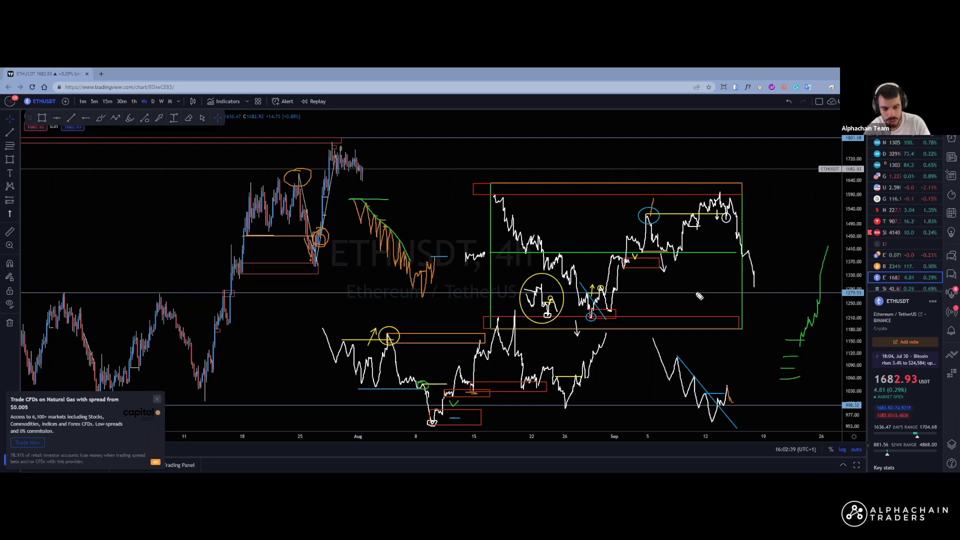
key(ctrl+z)
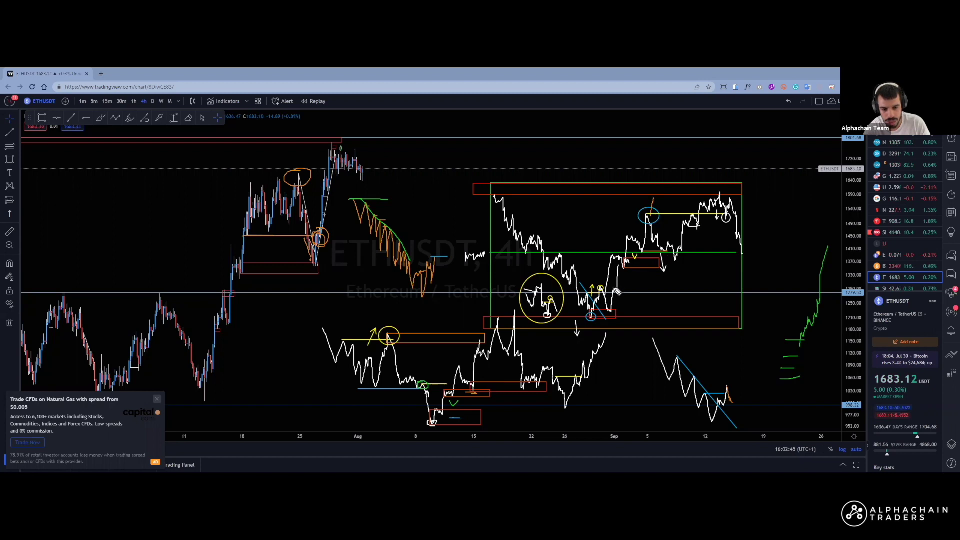
drag(611, 289, 721, 286)
key(ctrl+z)
mouse_move(605, 287)
mouse_down()
mouse_move(701, 289)
mouse_move(741, 311)
mouse_up()
key(ctrl+z)
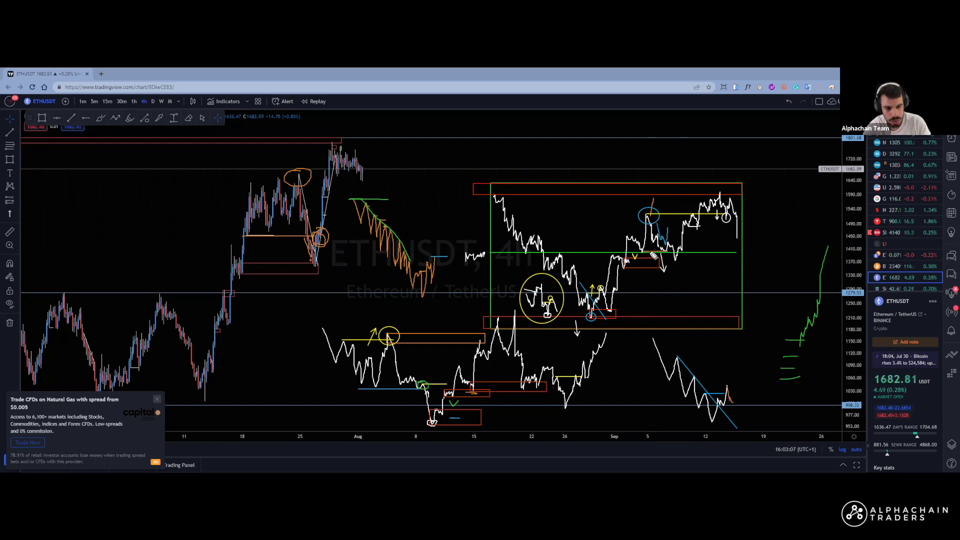
Sketch an alternative blue path rallying from below the blue-circled peak through the upper red zone and breaking above the green range box.
mouse_move(671, 231)
mouse_down()
mouse_move(684, 204)
mouse_move(691, 215)
mouse_move(686, 195)
mouse_up()
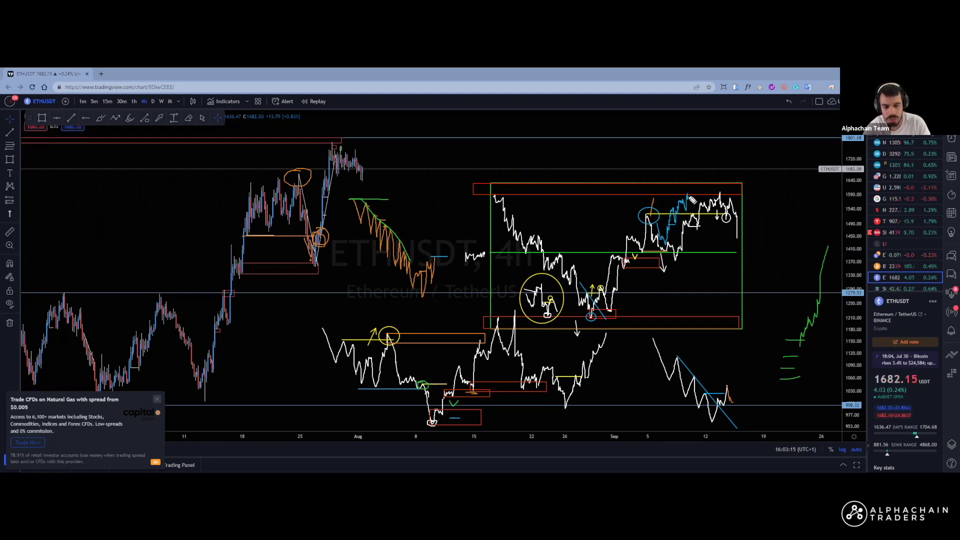
mouse_move(691, 200)
mouse_down()
mouse_move(697, 181)
mouse_move(691, 200)
mouse_up()
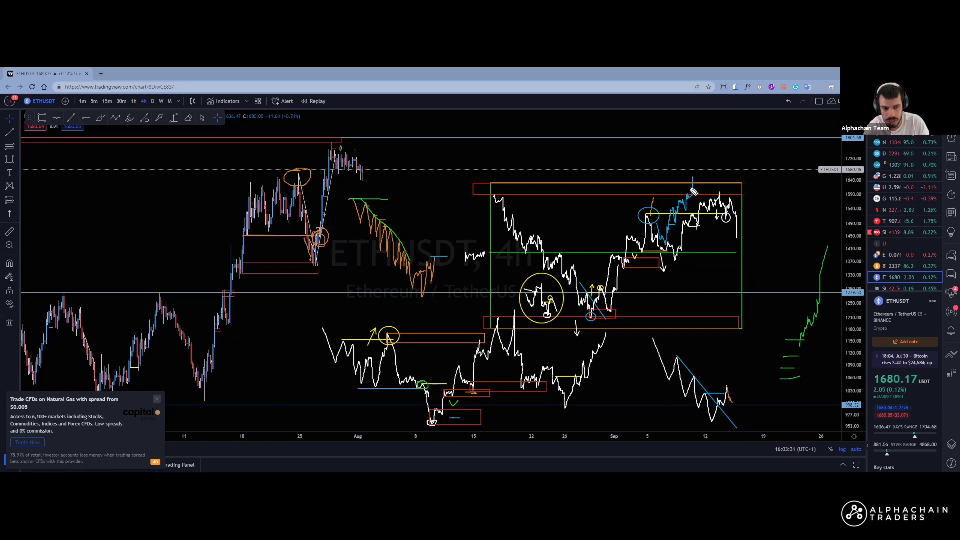
mouse_move(699, 180)
mouse_down()
mouse_move(722, 147)
mouse_move(728, 155)
mouse_up()
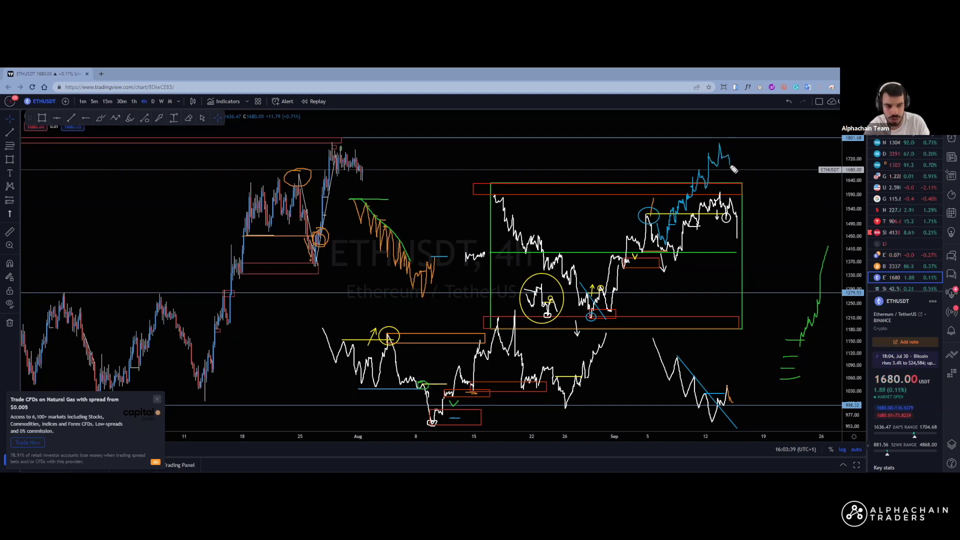
Undo the uppermost sections of the blue breakout path above the green range box.
key(ctrl+z)
key(ctrl+z)
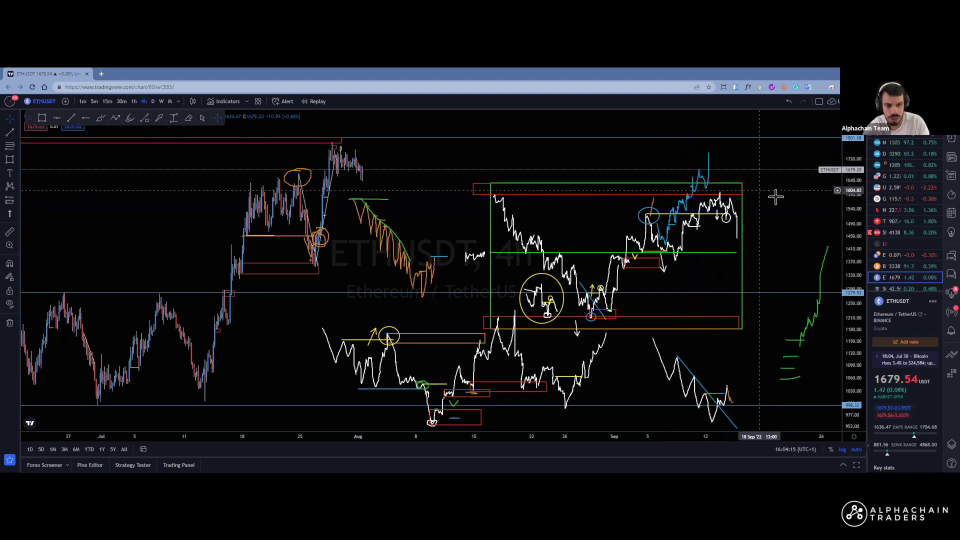
text(z)
click(624, 169)
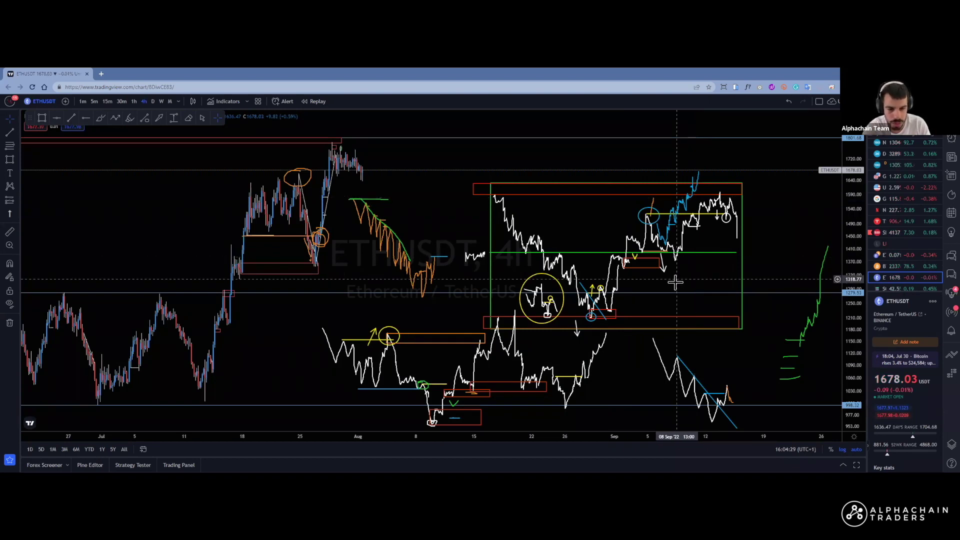
scroll(681, 283, up, 2)
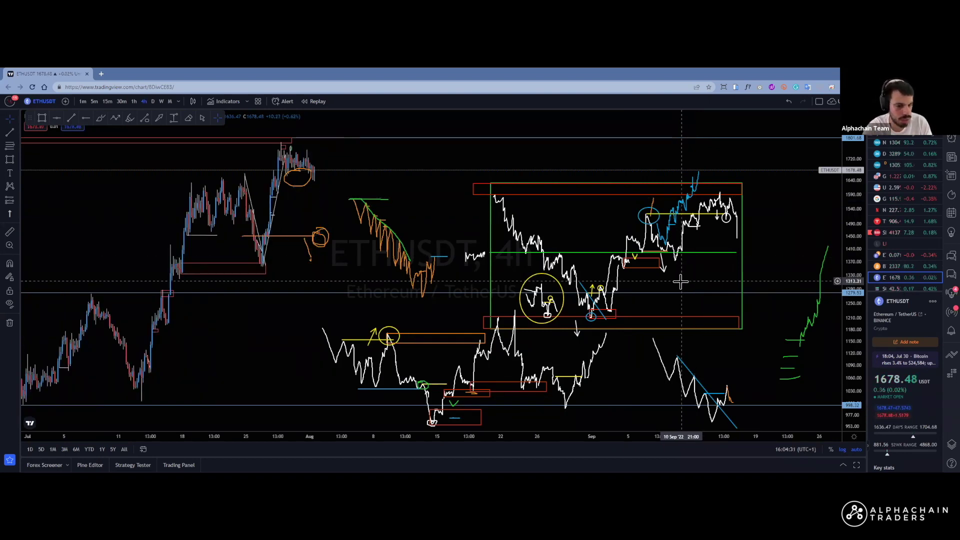
scroll(681, 282, up, 2)
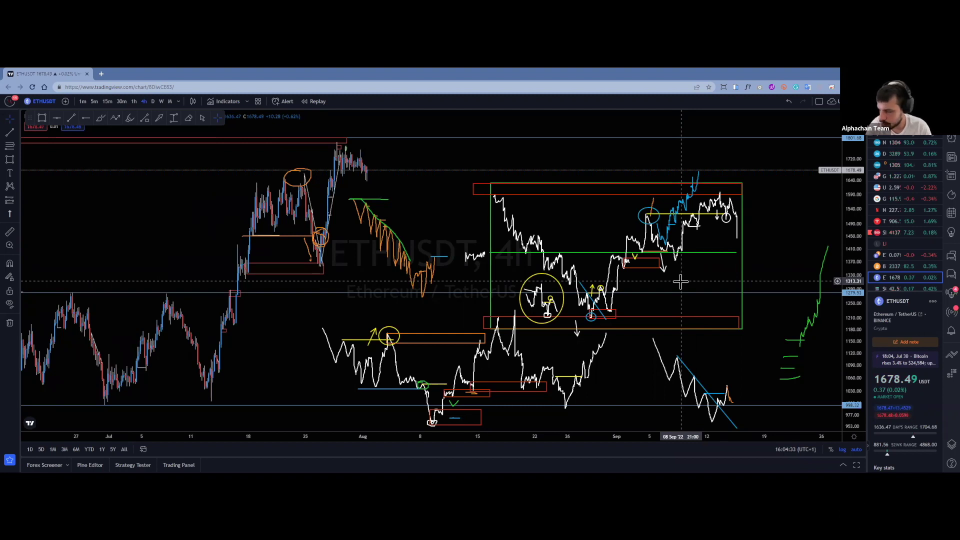